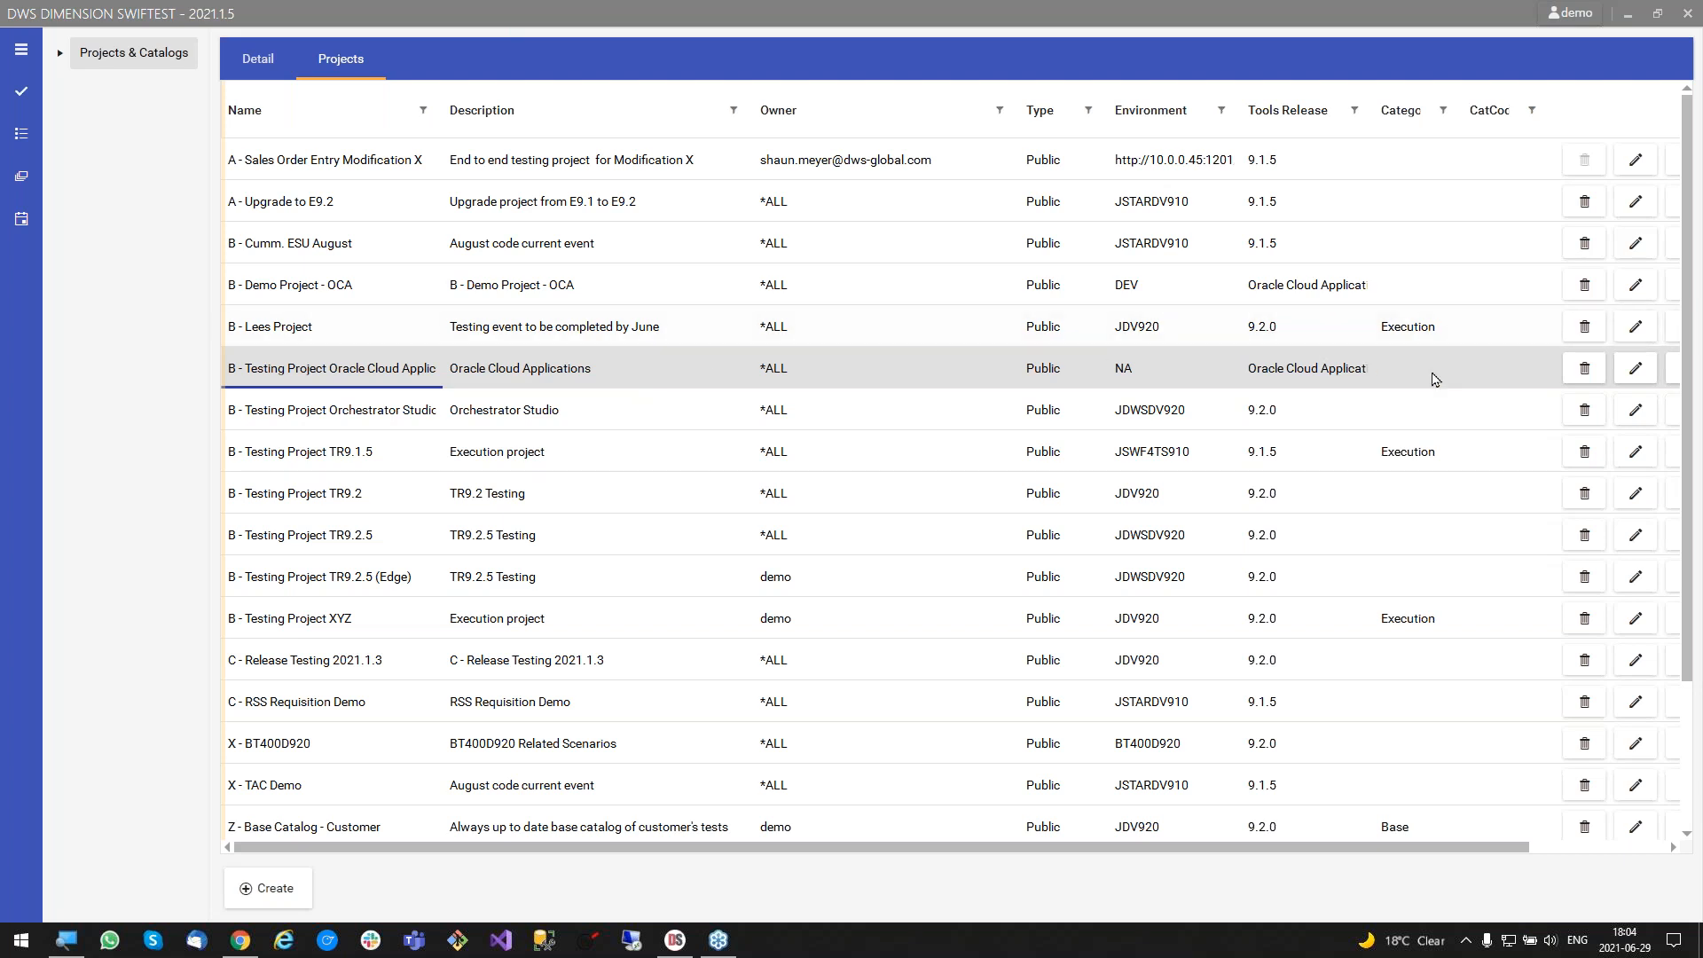
# Review the settings of the "B - Testing Project Oracle Cloud Applications" project without changes and open its scenarios.
pyautogui.click(1636, 371)
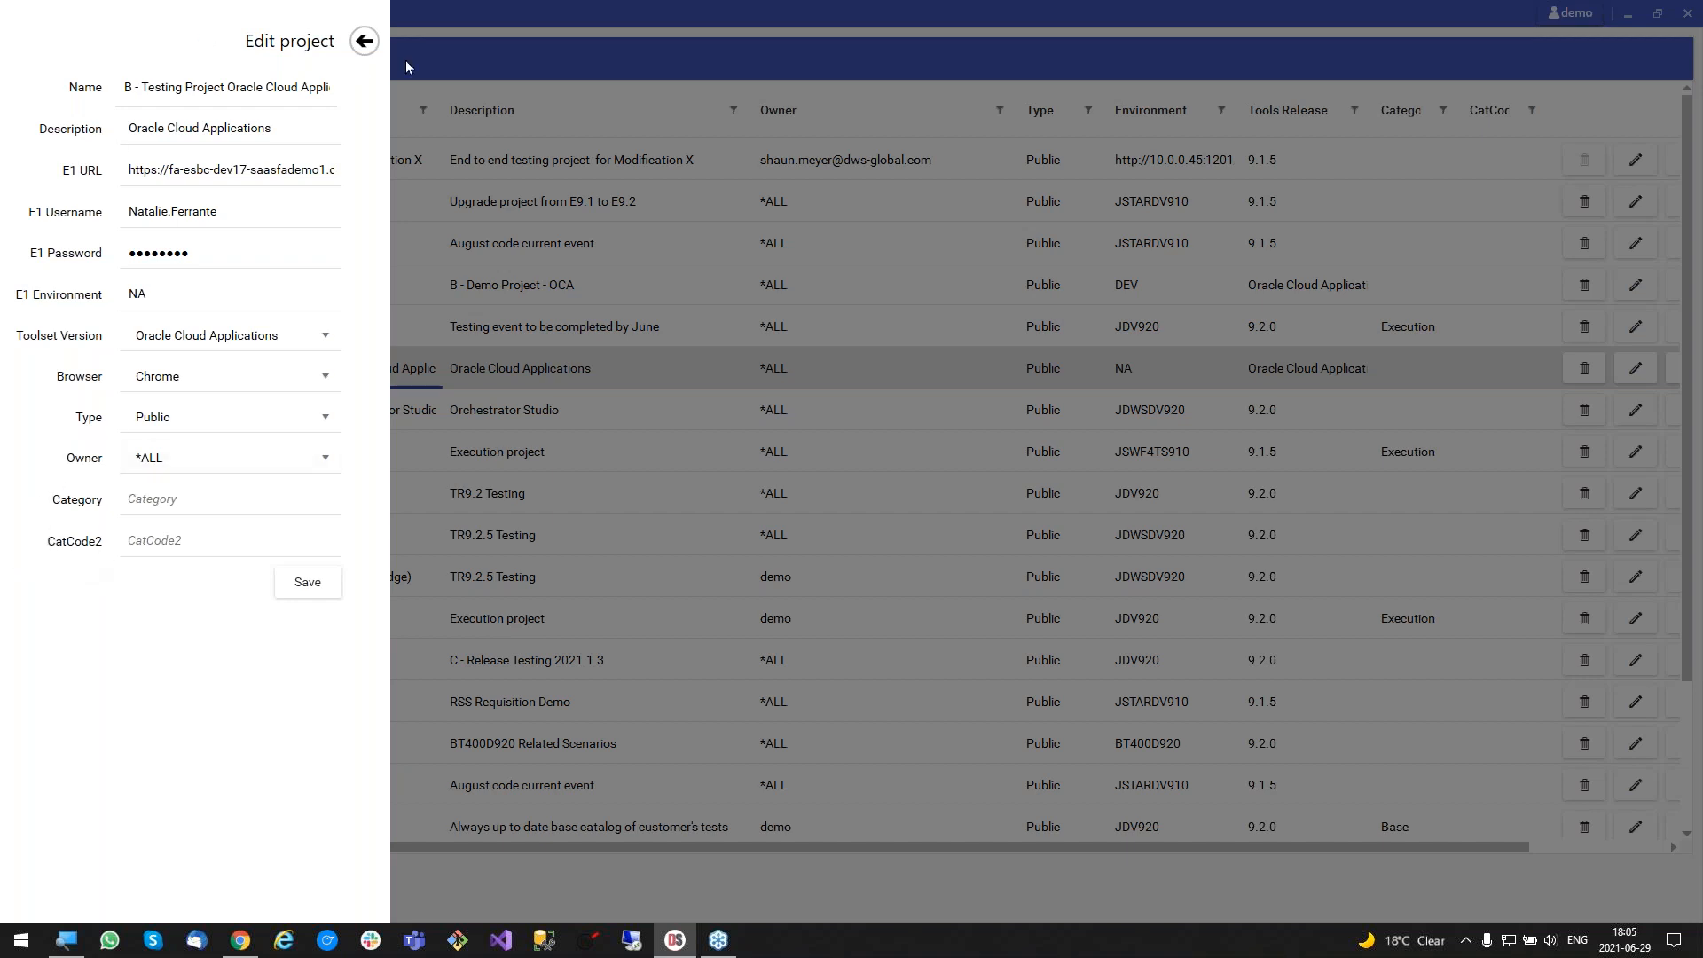
pyautogui.click(363, 45)
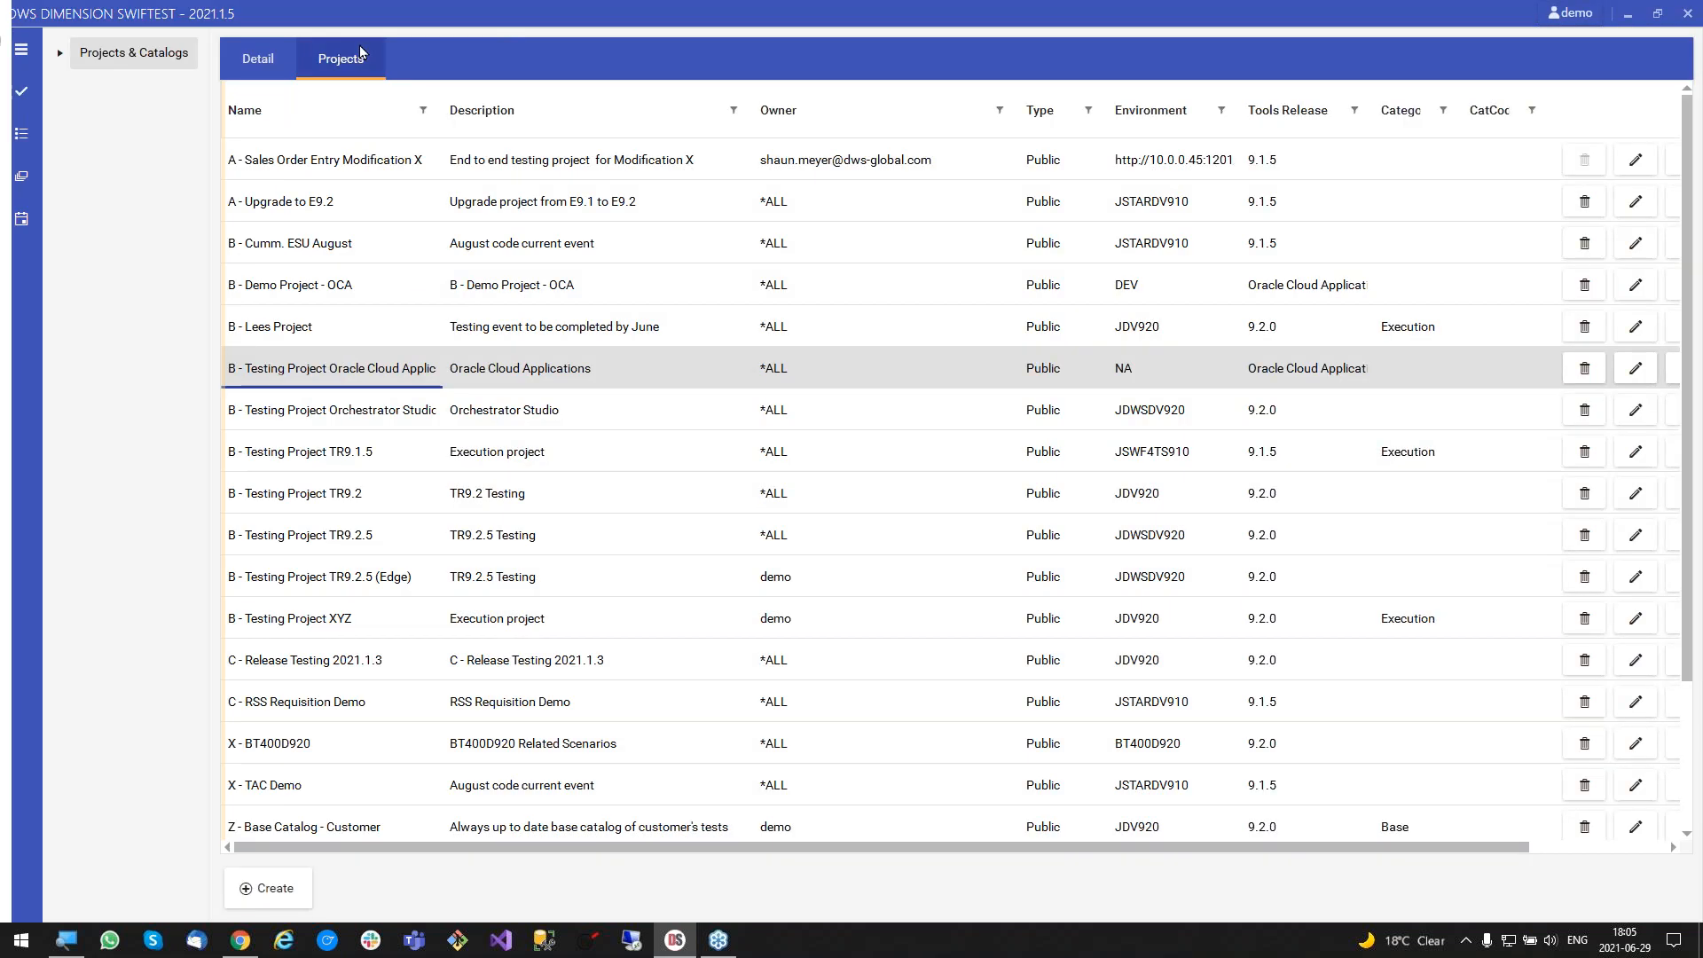
pyautogui.doubleClick(411, 377)
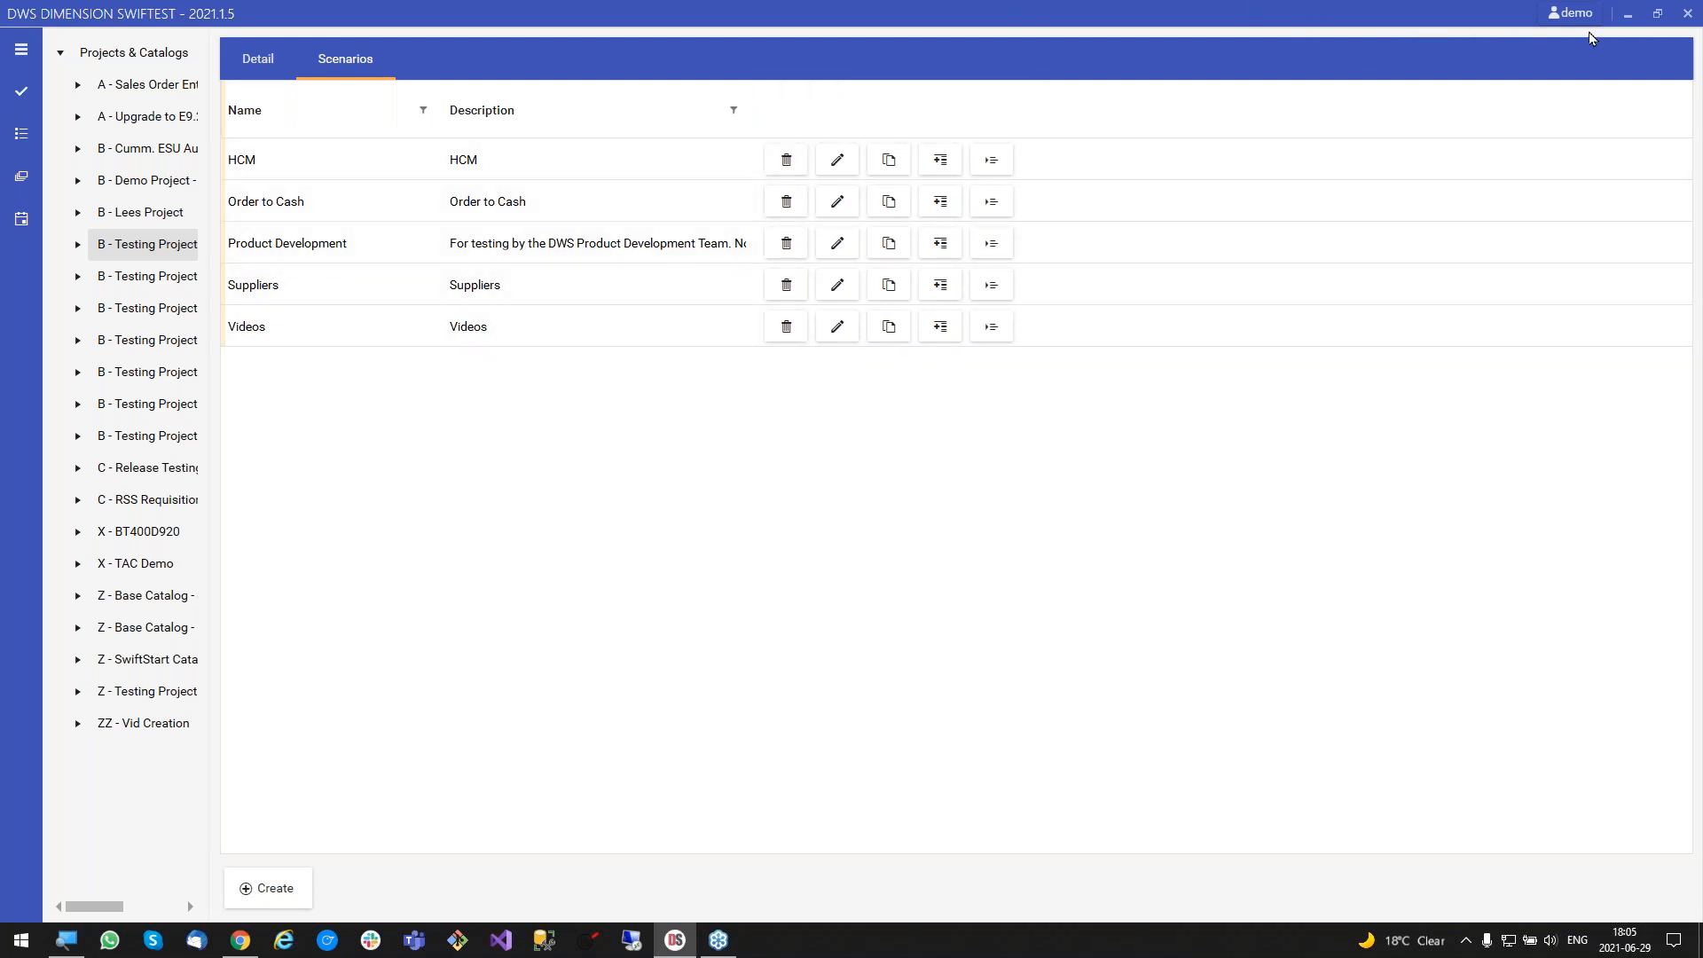
# Open the metadata configuration from the account's tools.
pyautogui.click(1571, 12)
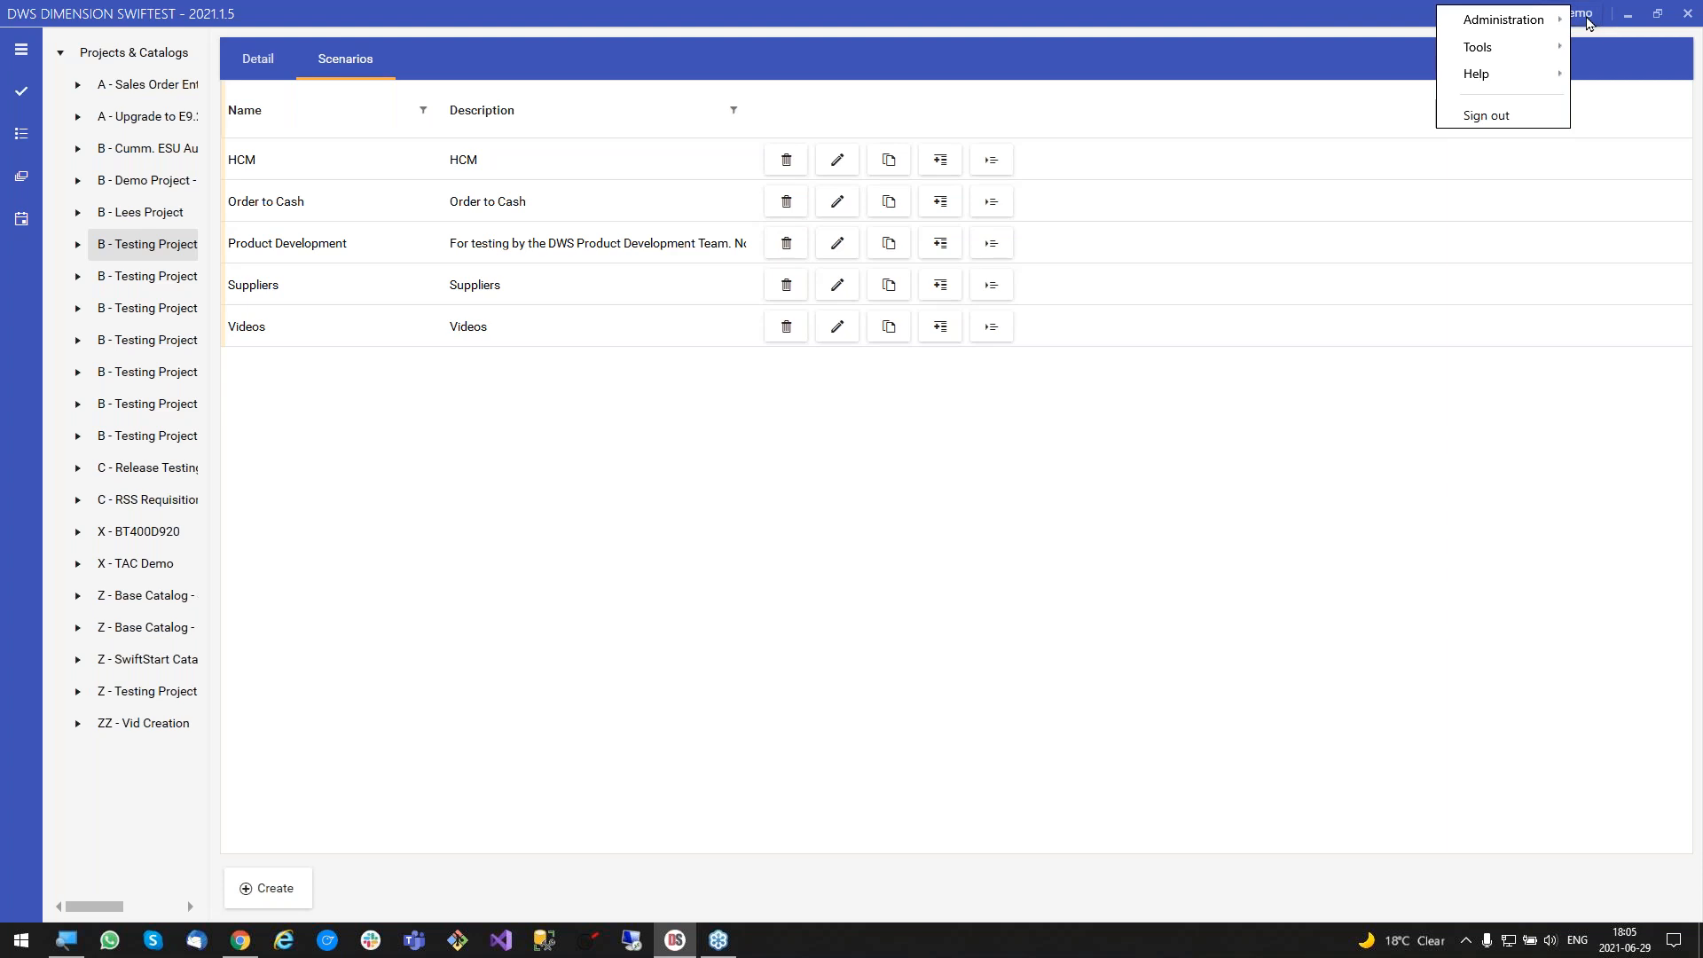
pyautogui.moveTo(1525, 50)
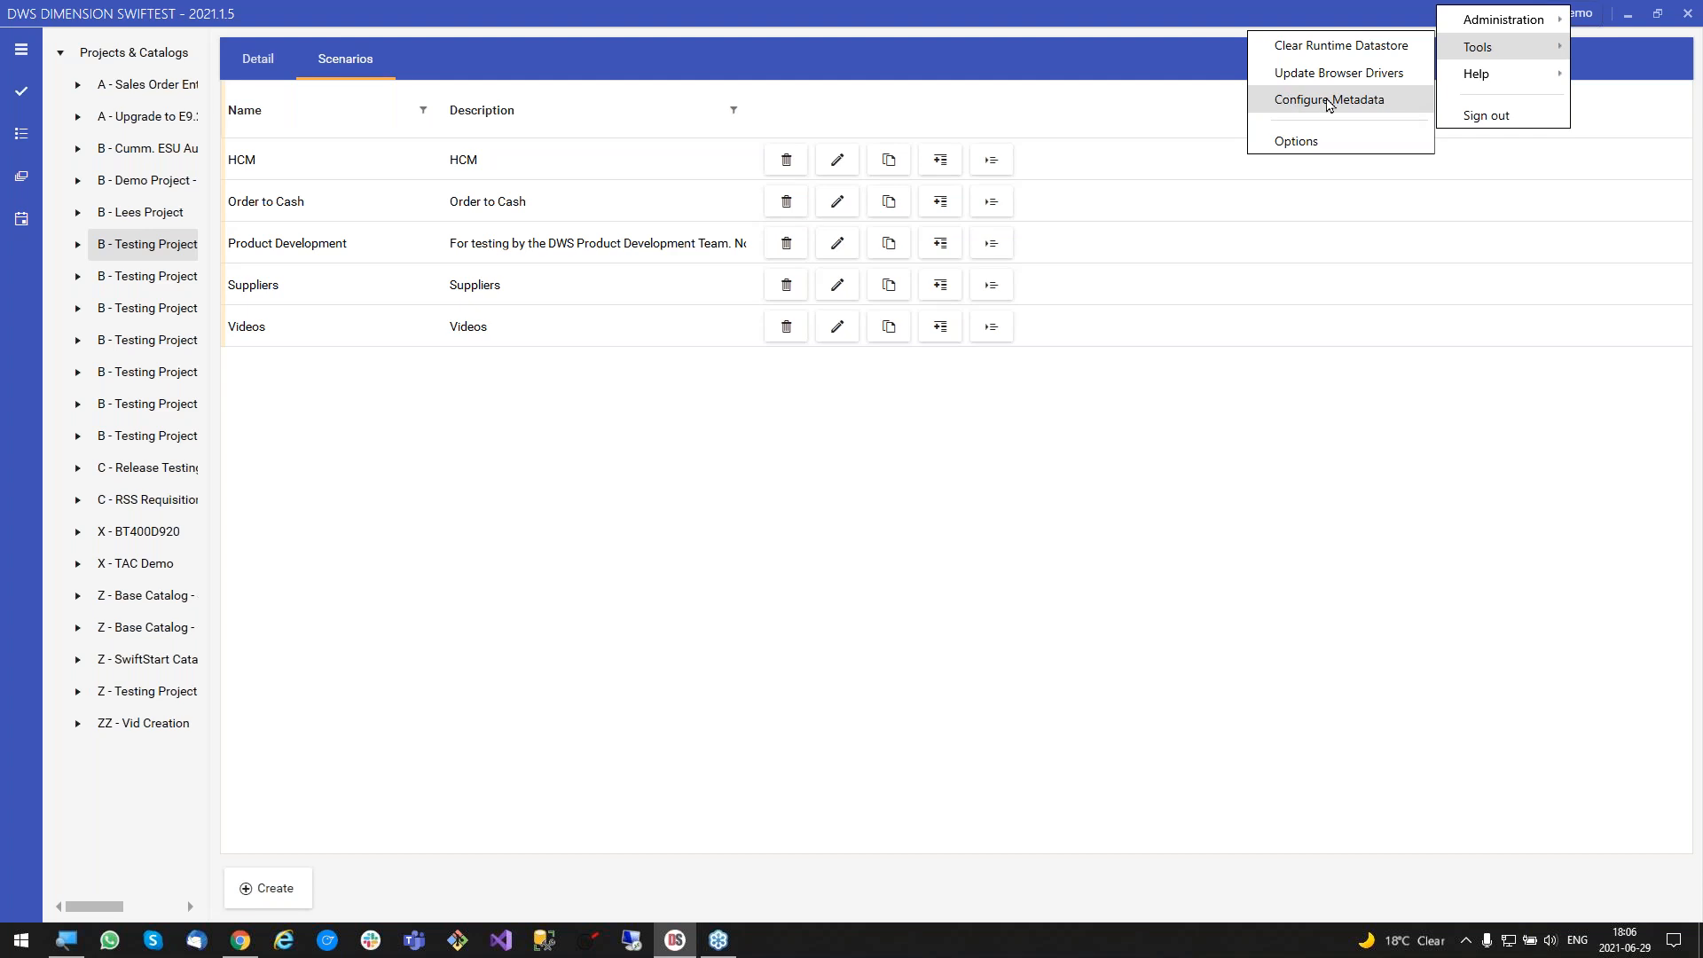
pyautogui.click(1328, 100)
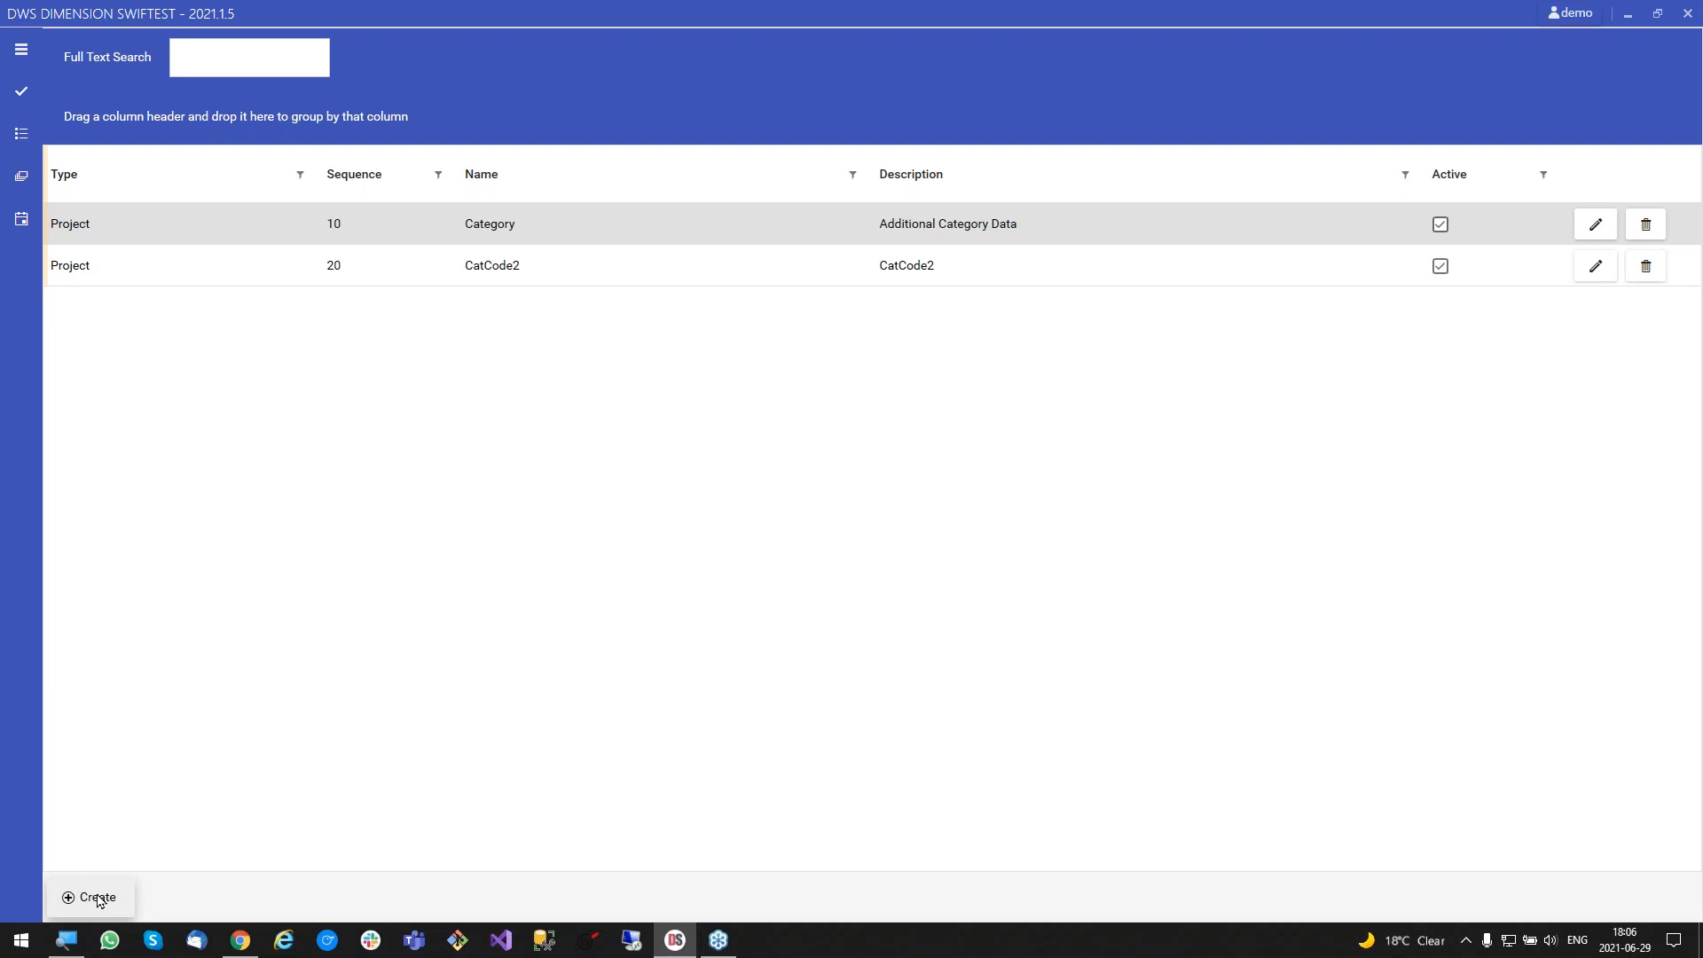
# Create an active metadata column of type Scenario with sequence 10 and the name Category.
pyautogui.click(99, 898)
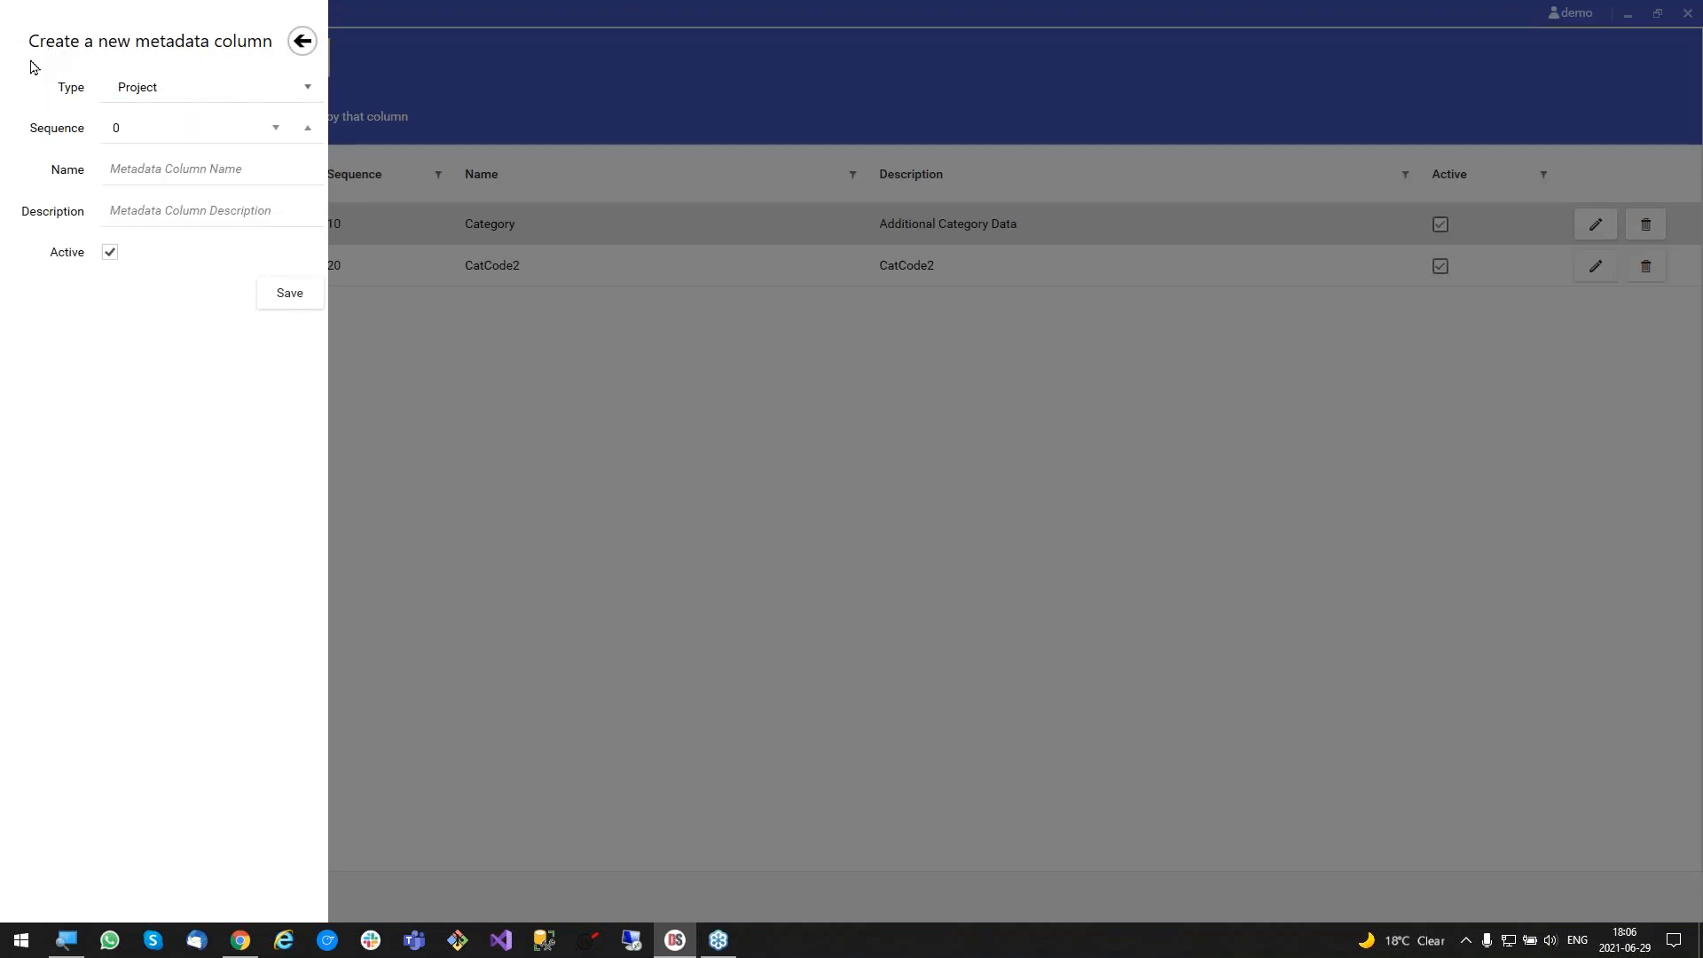
pyautogui.click(269, 95)
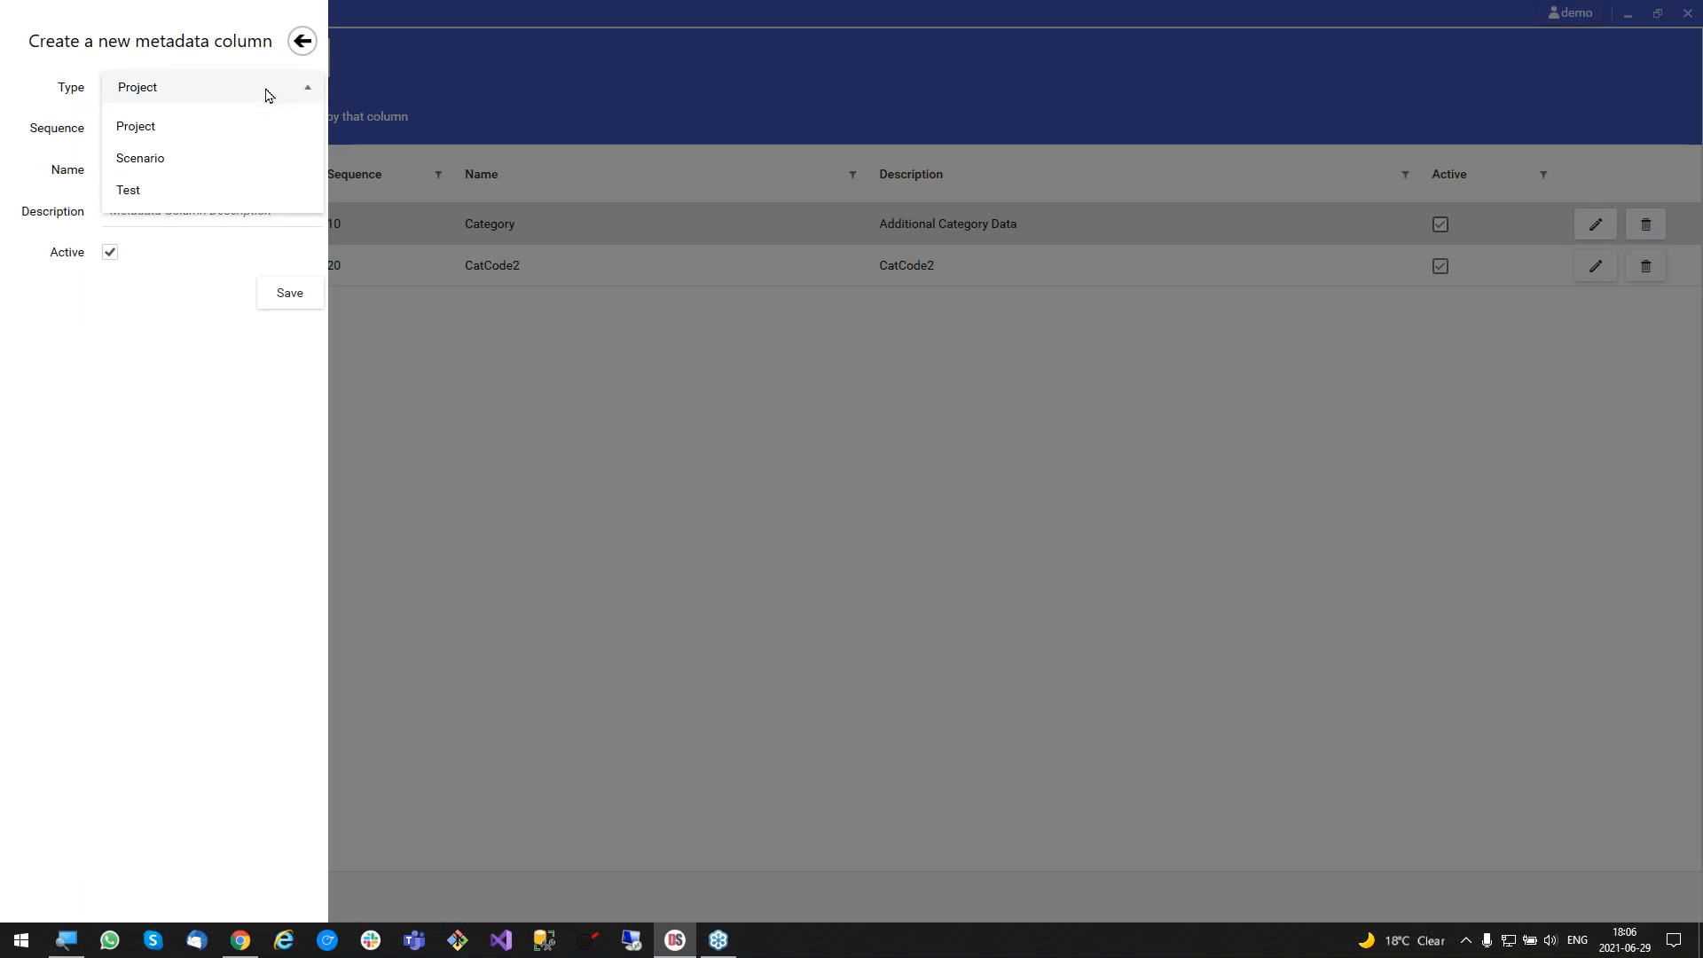
pyautogui.click(185, 159)
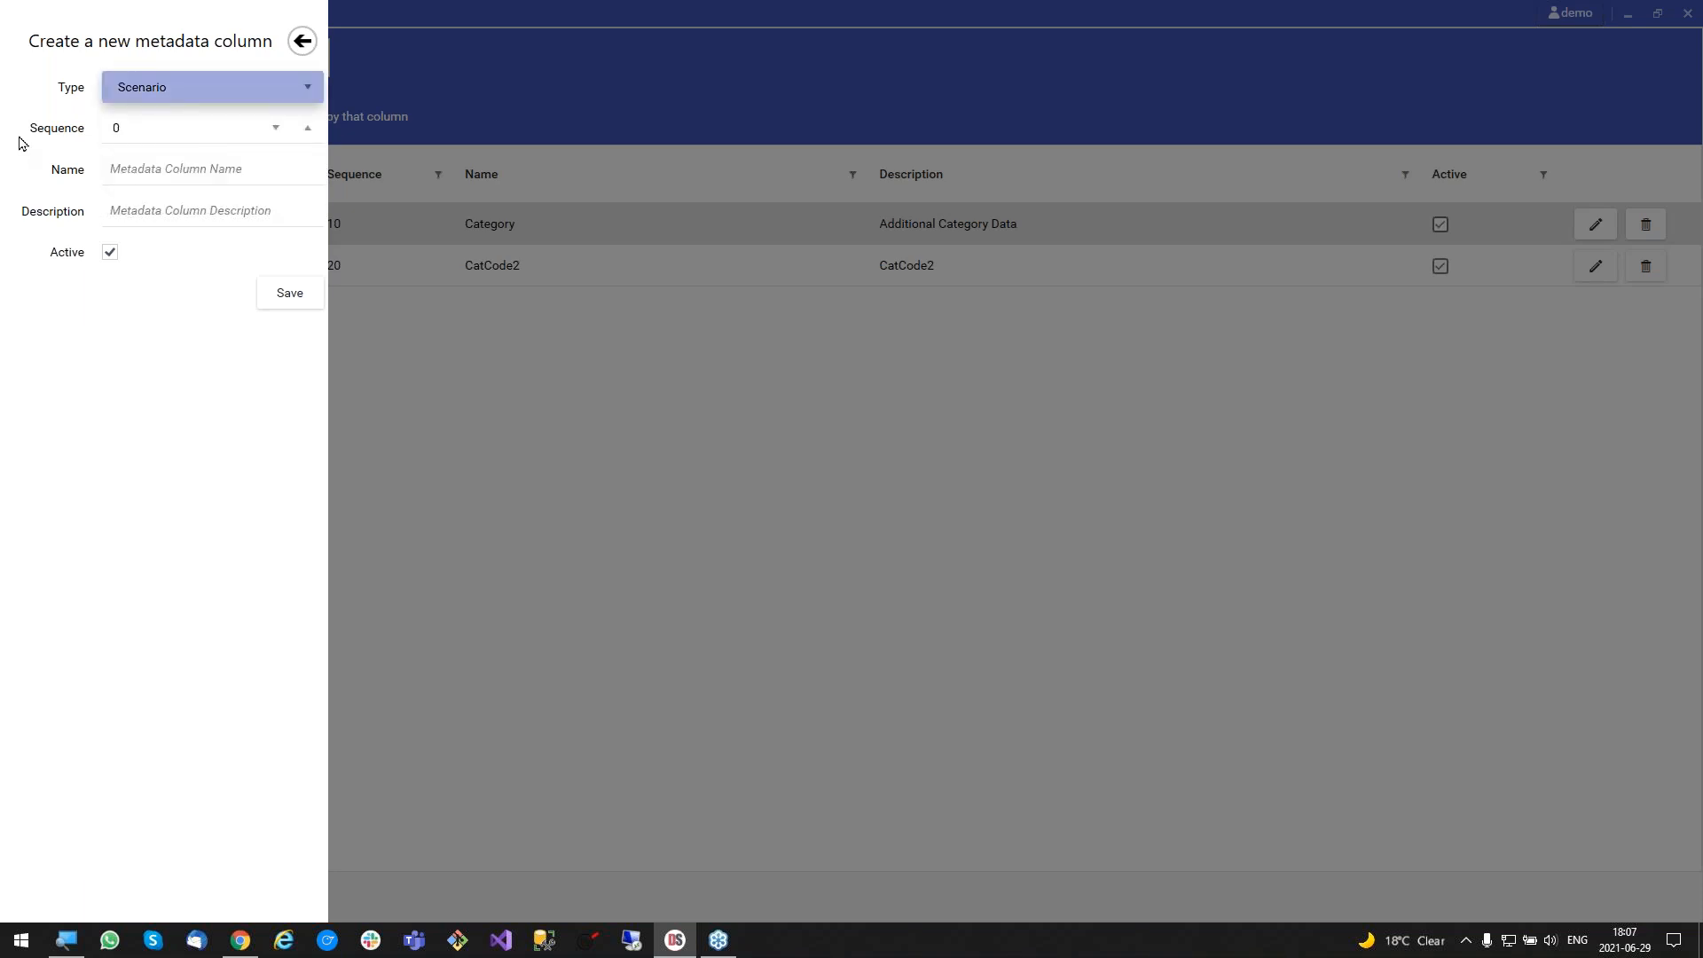
pyautogui.click(159, 133)
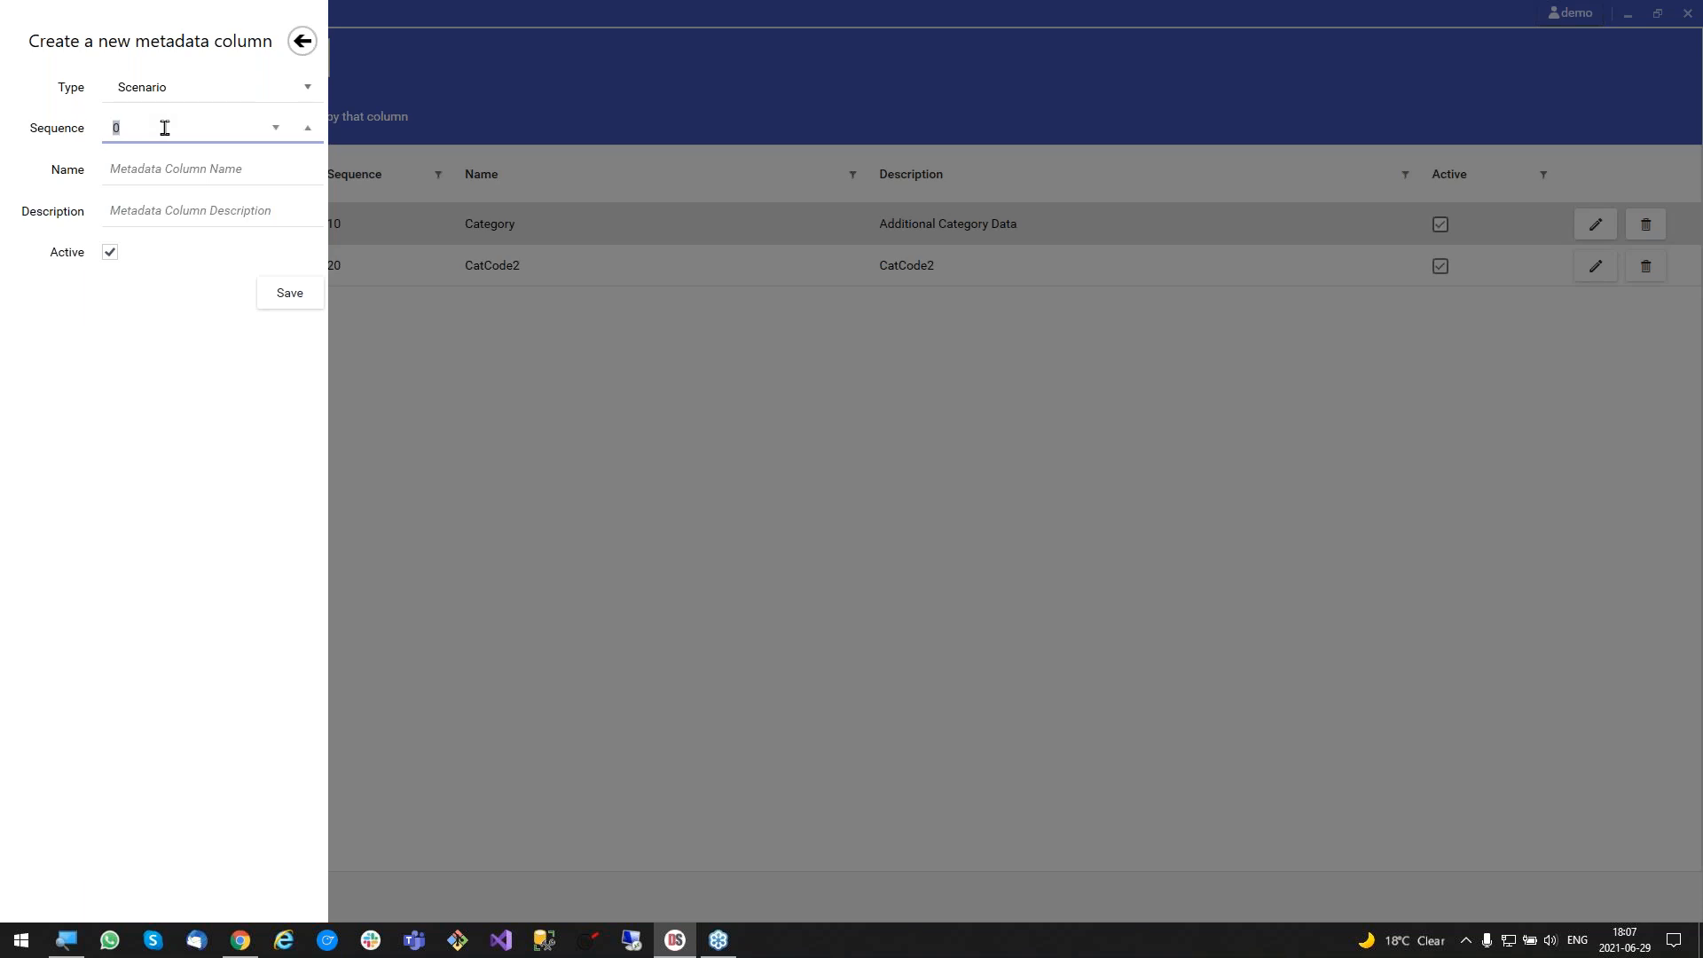
pyautogui.write('10')
pyautogui.click(163, 168)
pyautogui.write('Category')
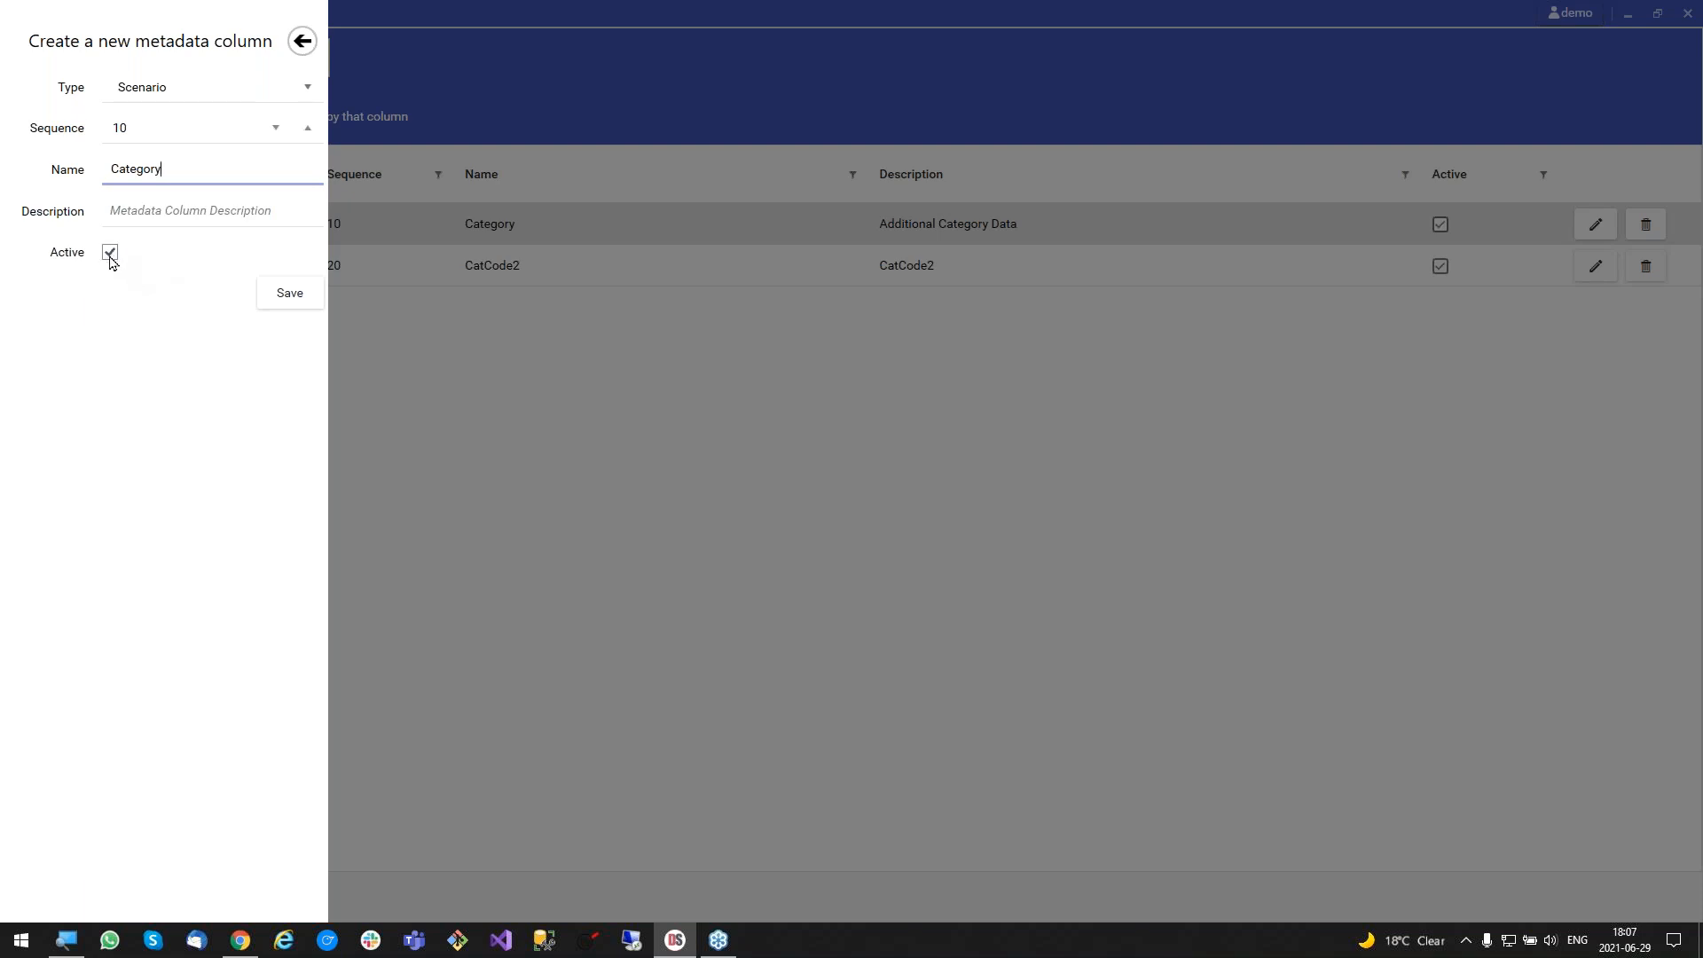
pyautogui.click(281, 300)
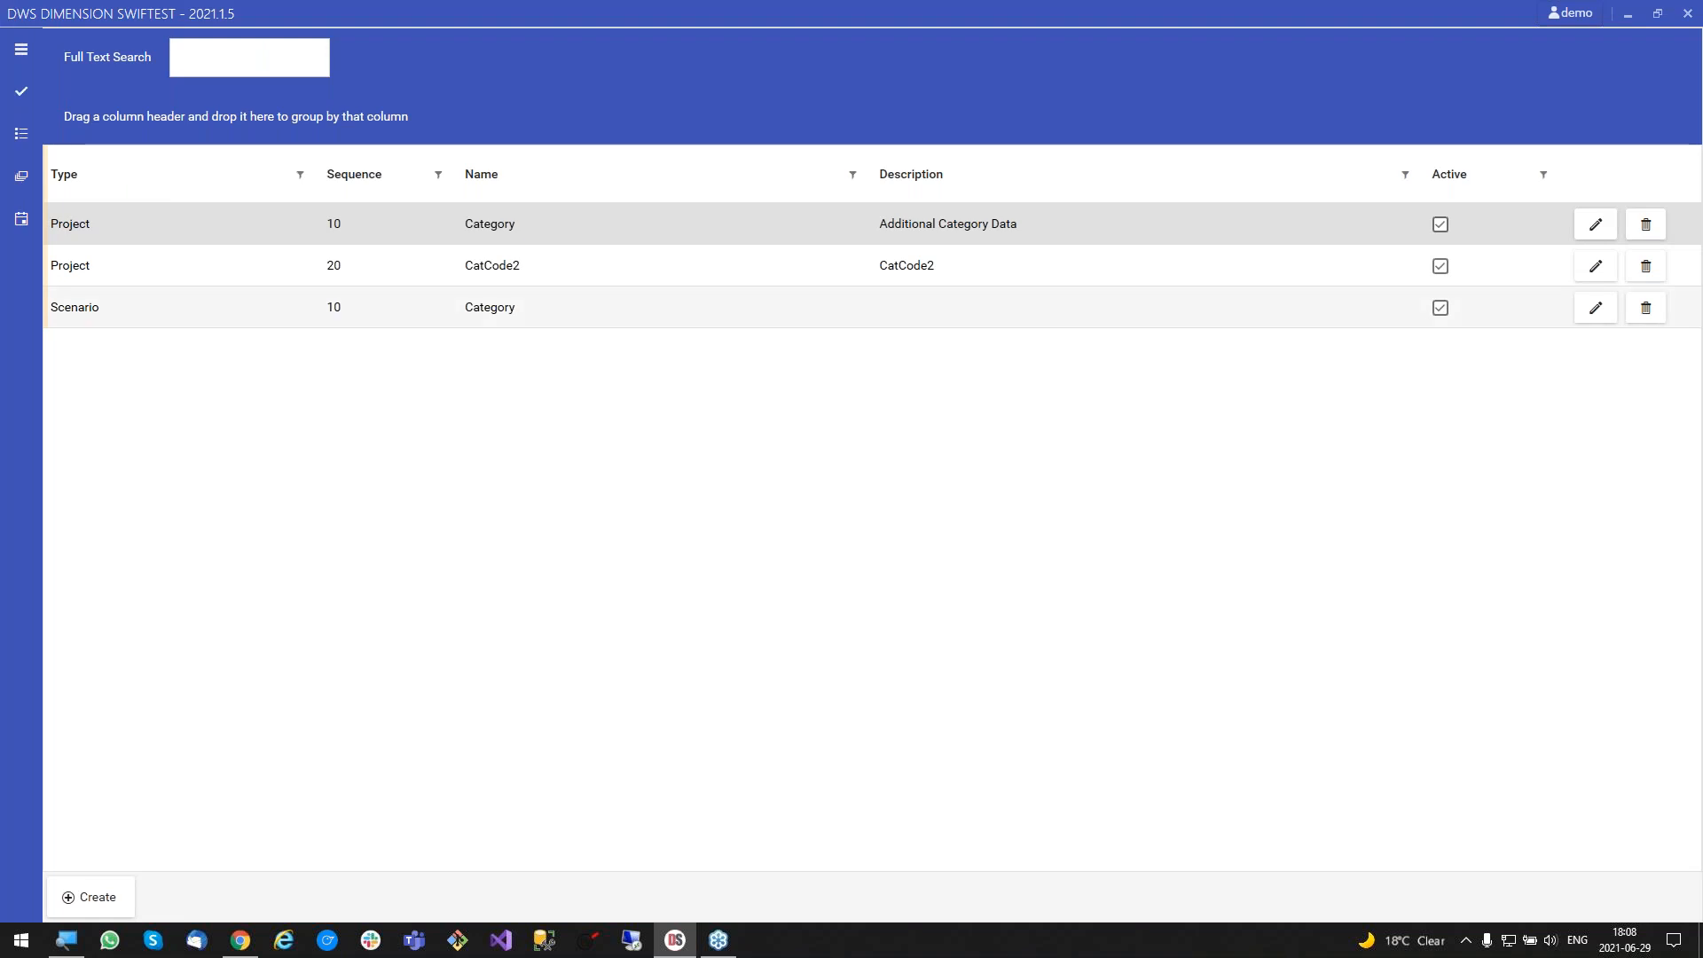
pyautogui.click(79, 316)
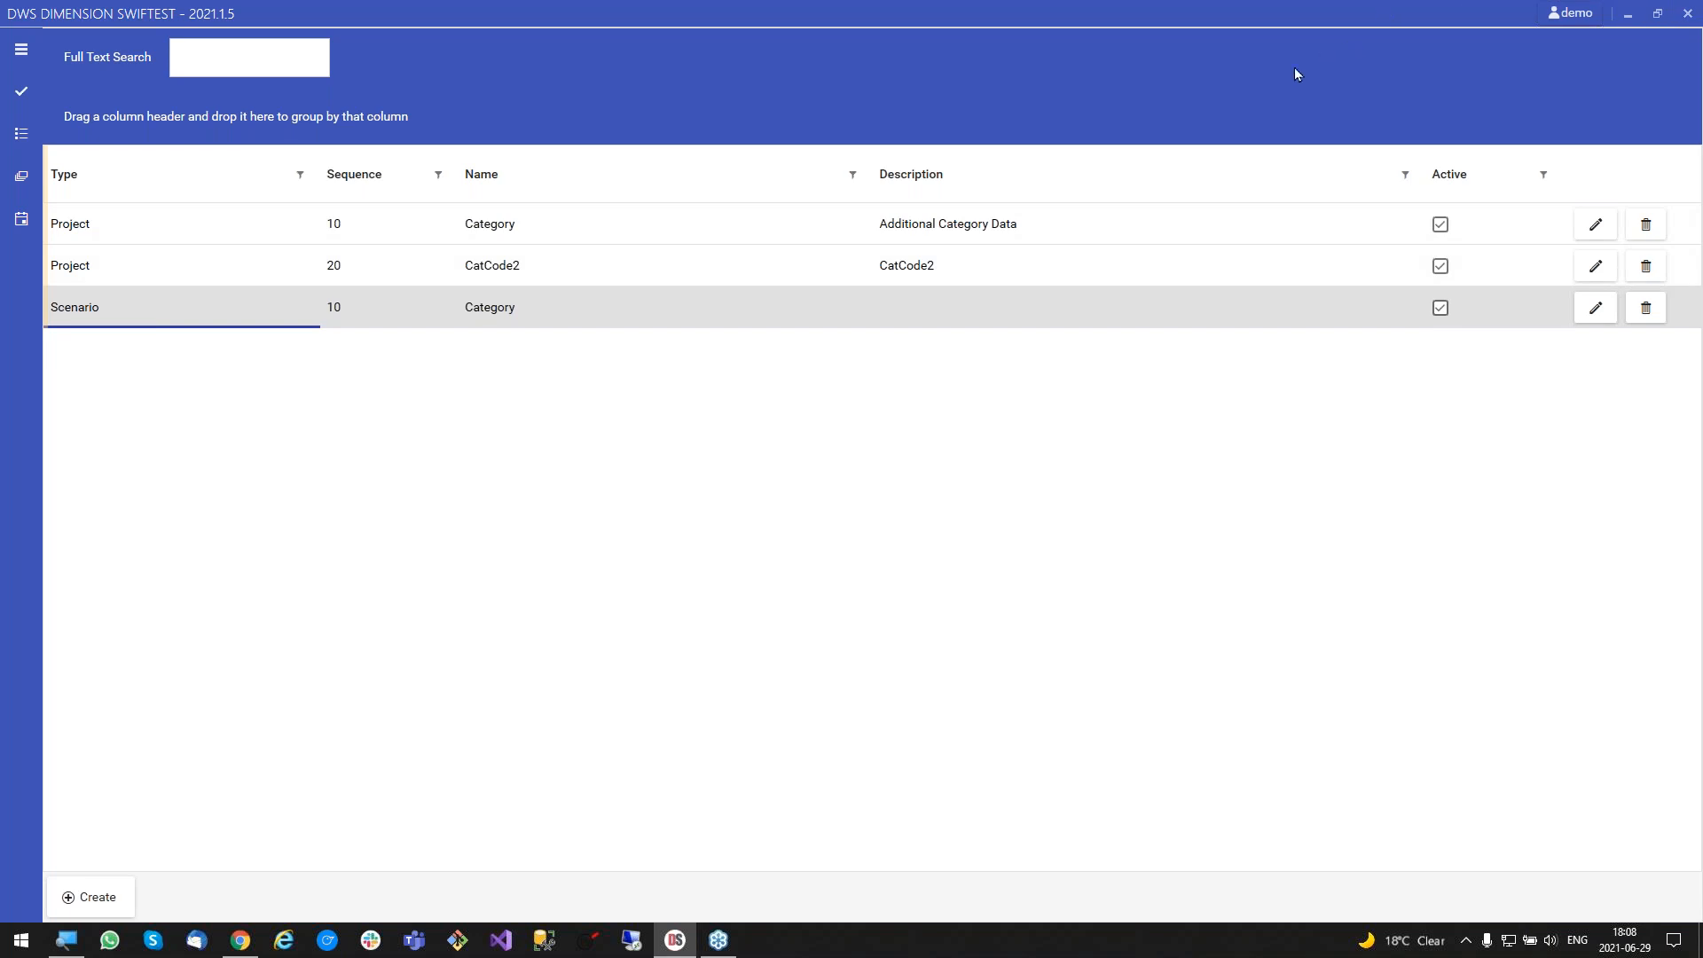
# Create a second active metadata column of type Scenario with sequence 5 and the name D-Number.
pyautogui.click(98, 898)
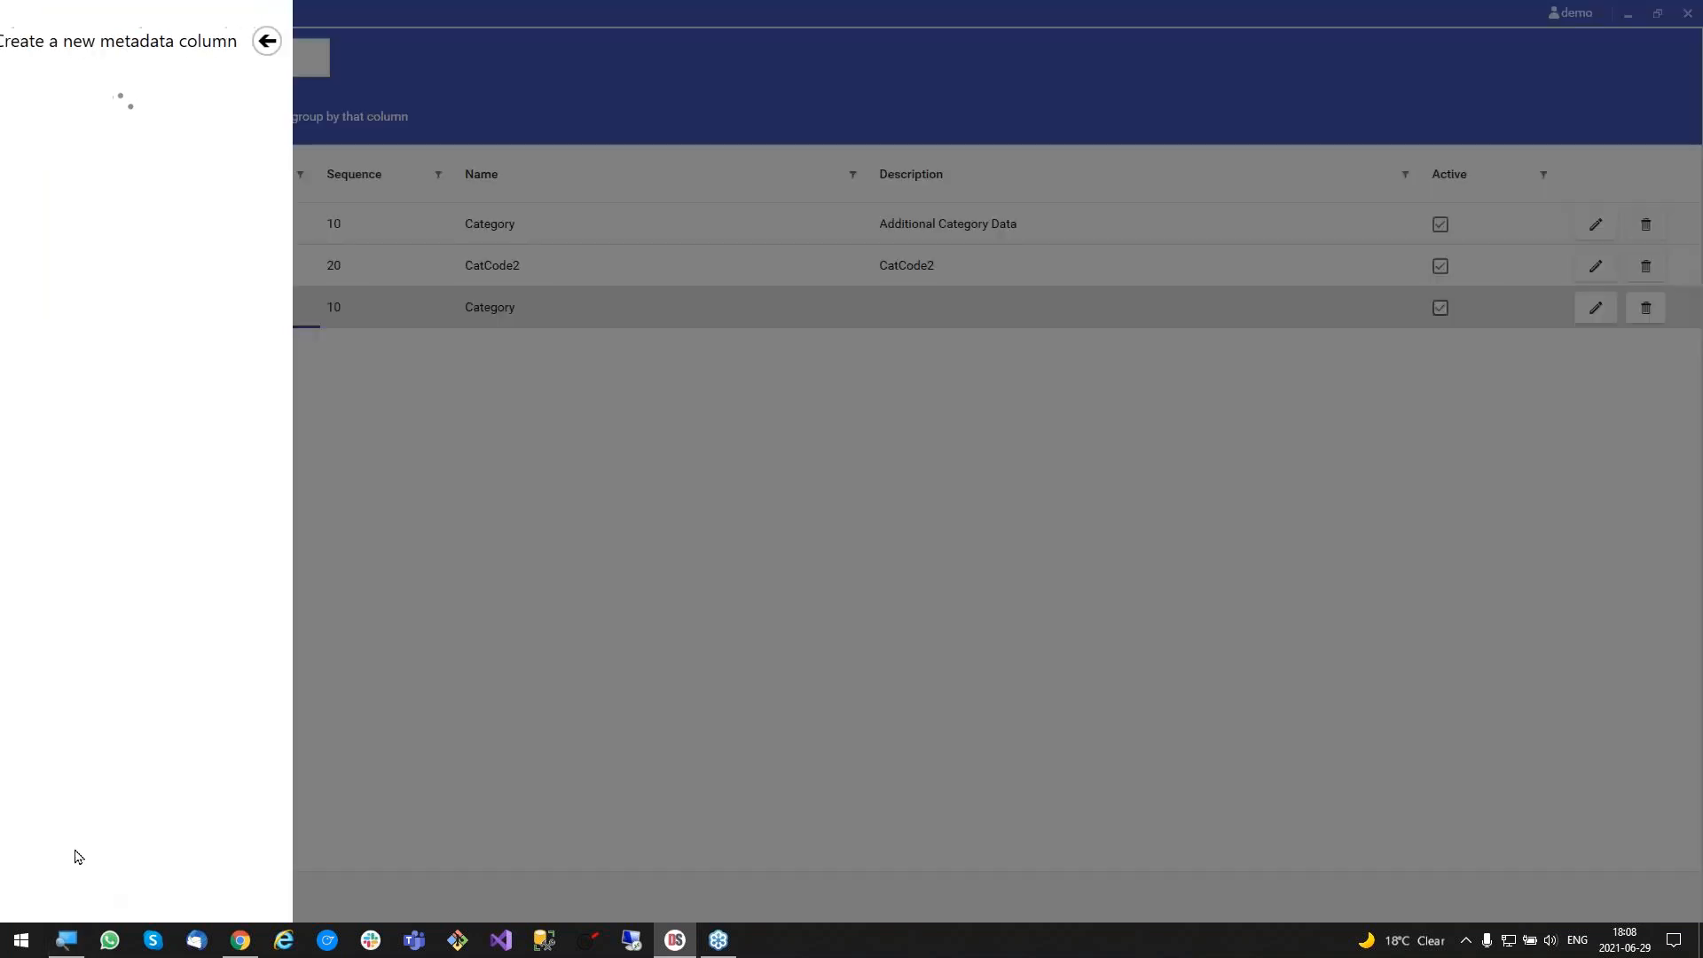
pyautogui.click(165, 135)
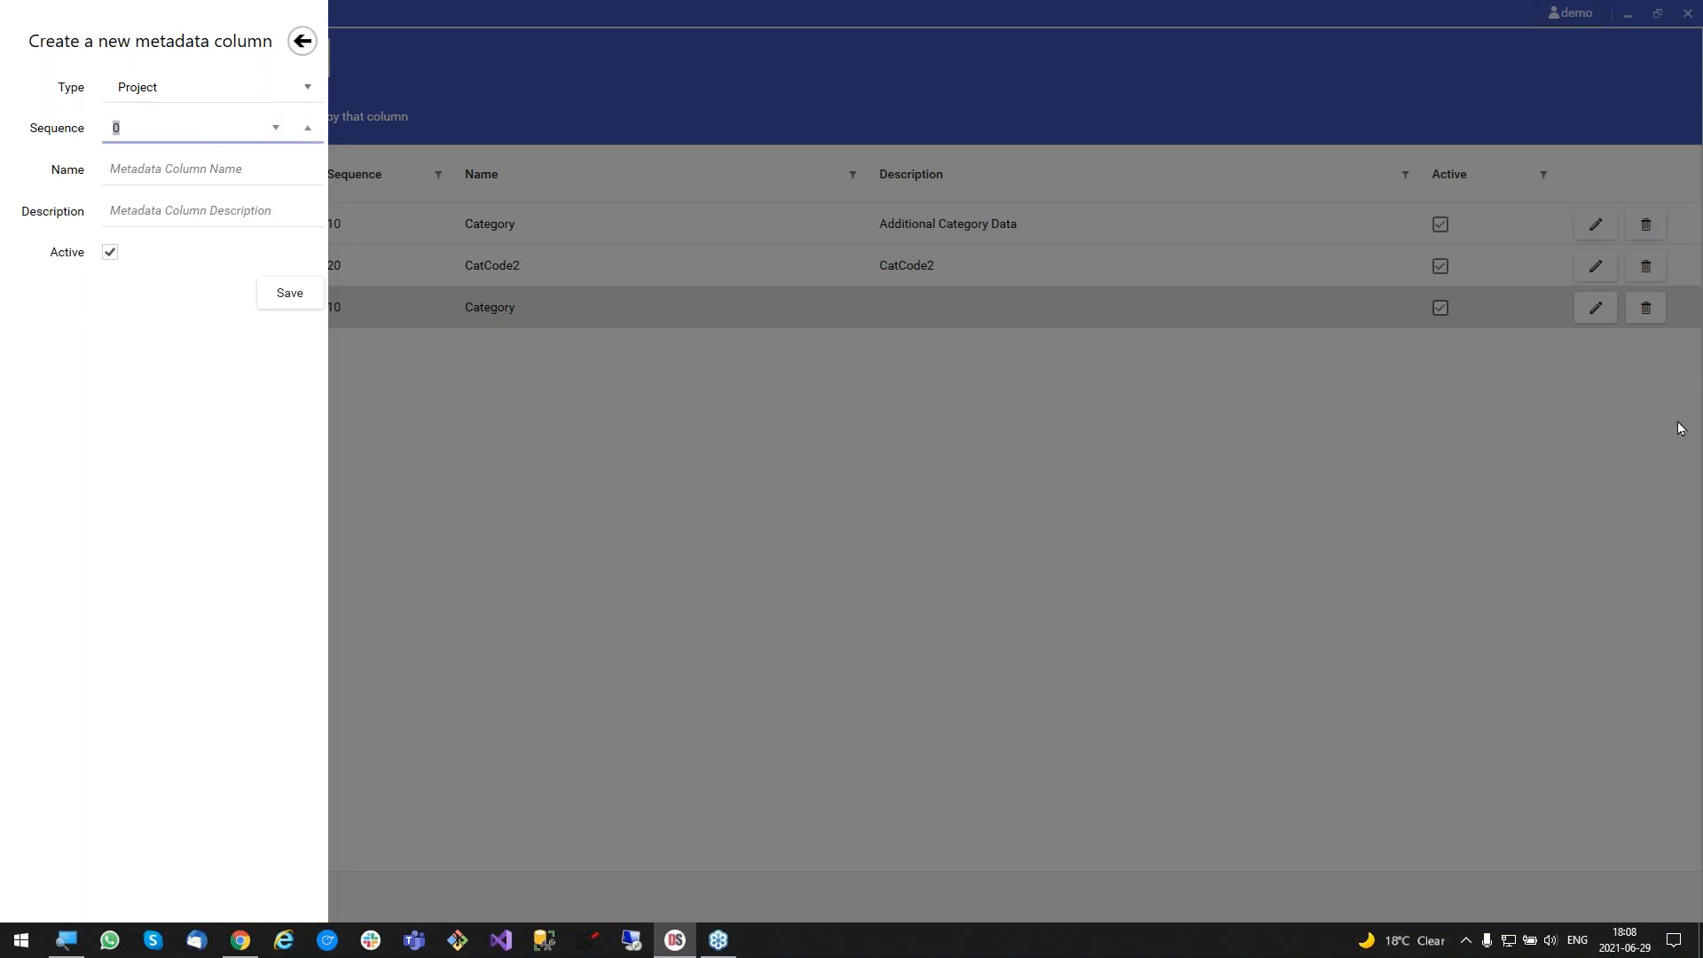
pyautogui.click(228, 98)
pyautogui.click(203, 158)
pyautogui.write('5')
pyautogui.press('Tab')
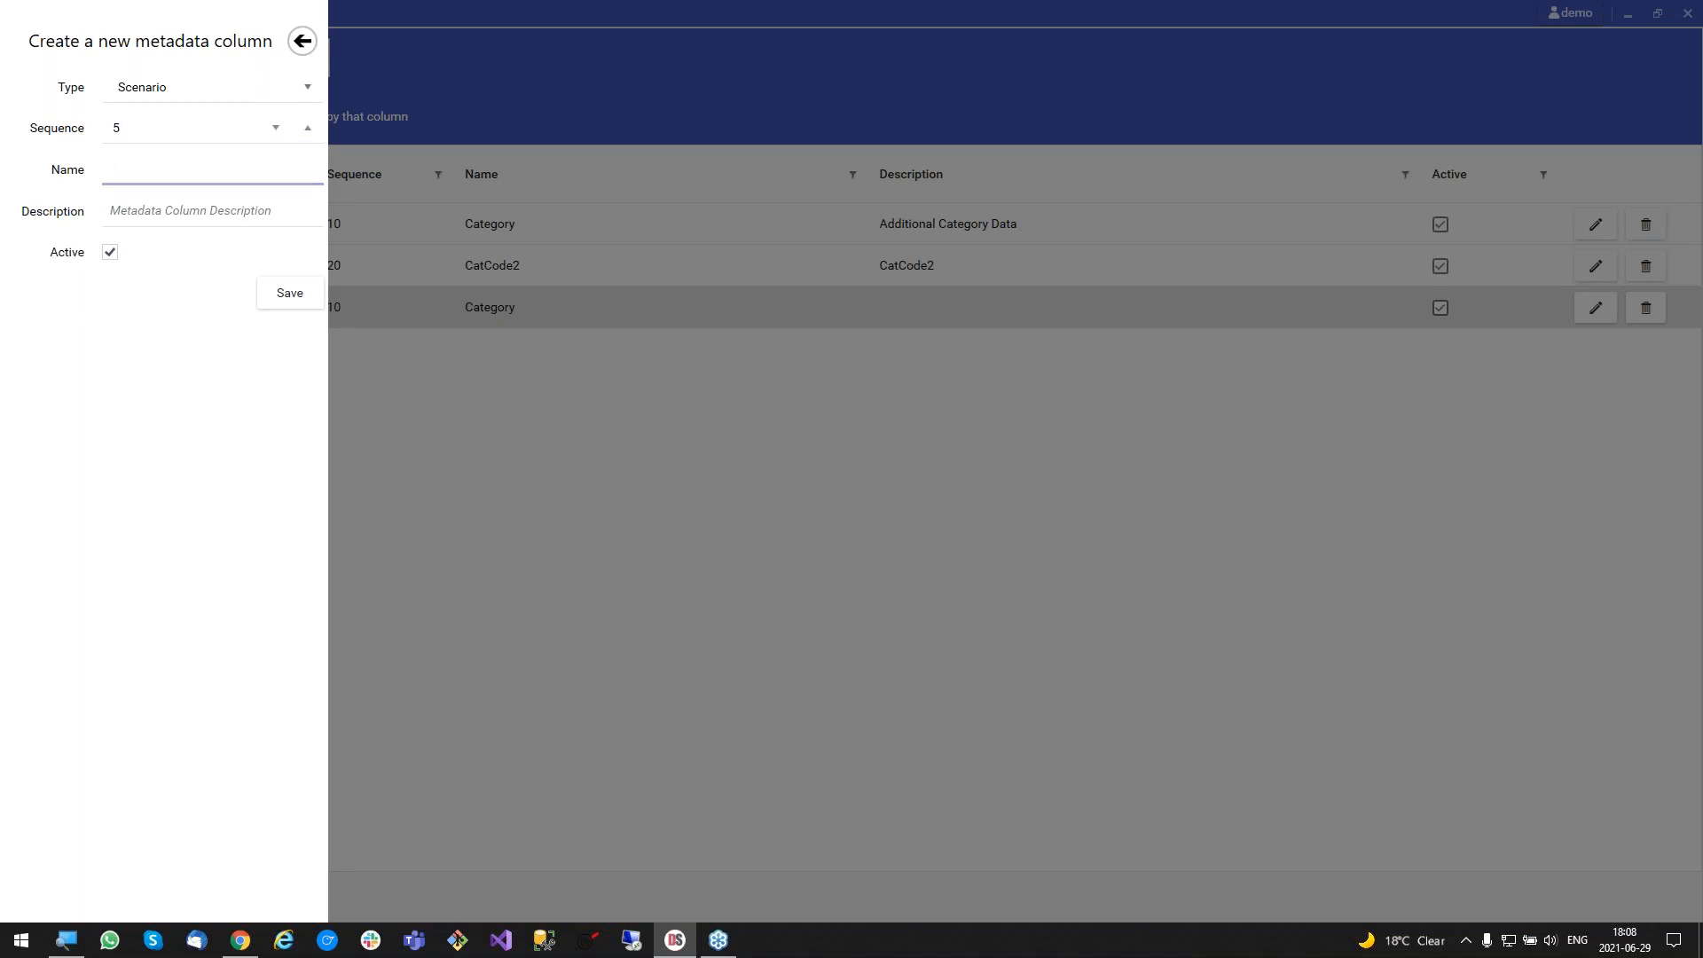
pyautogui.write('D-Number')
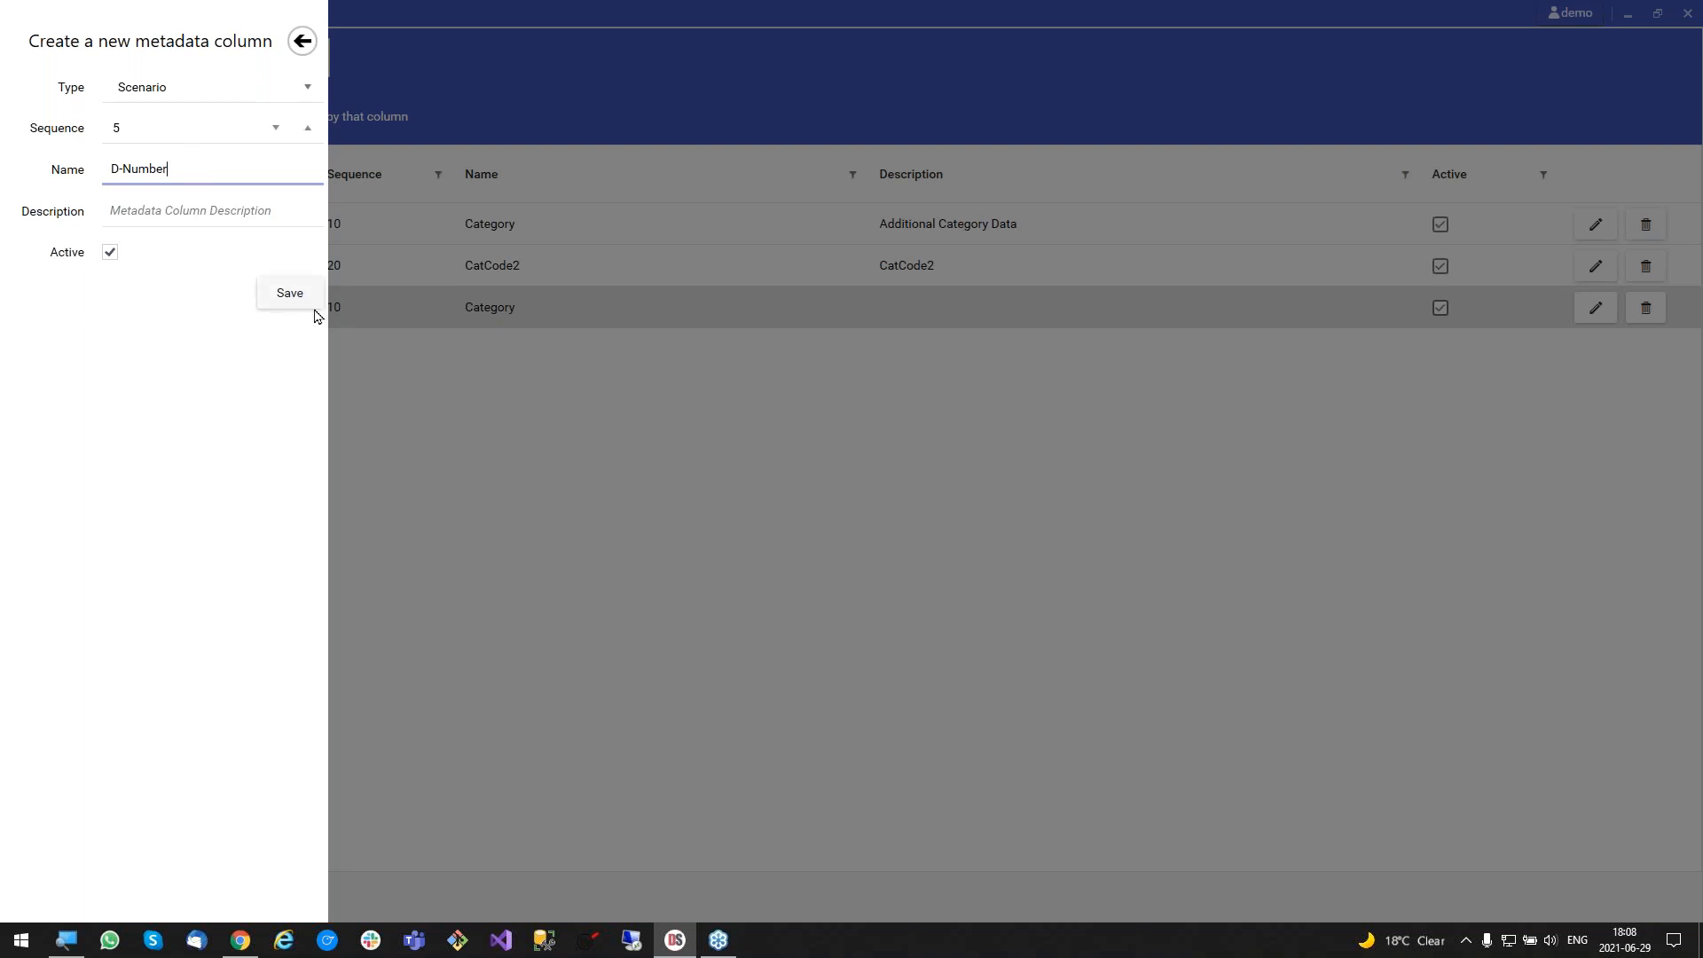
pyautogui.click(281, 298)
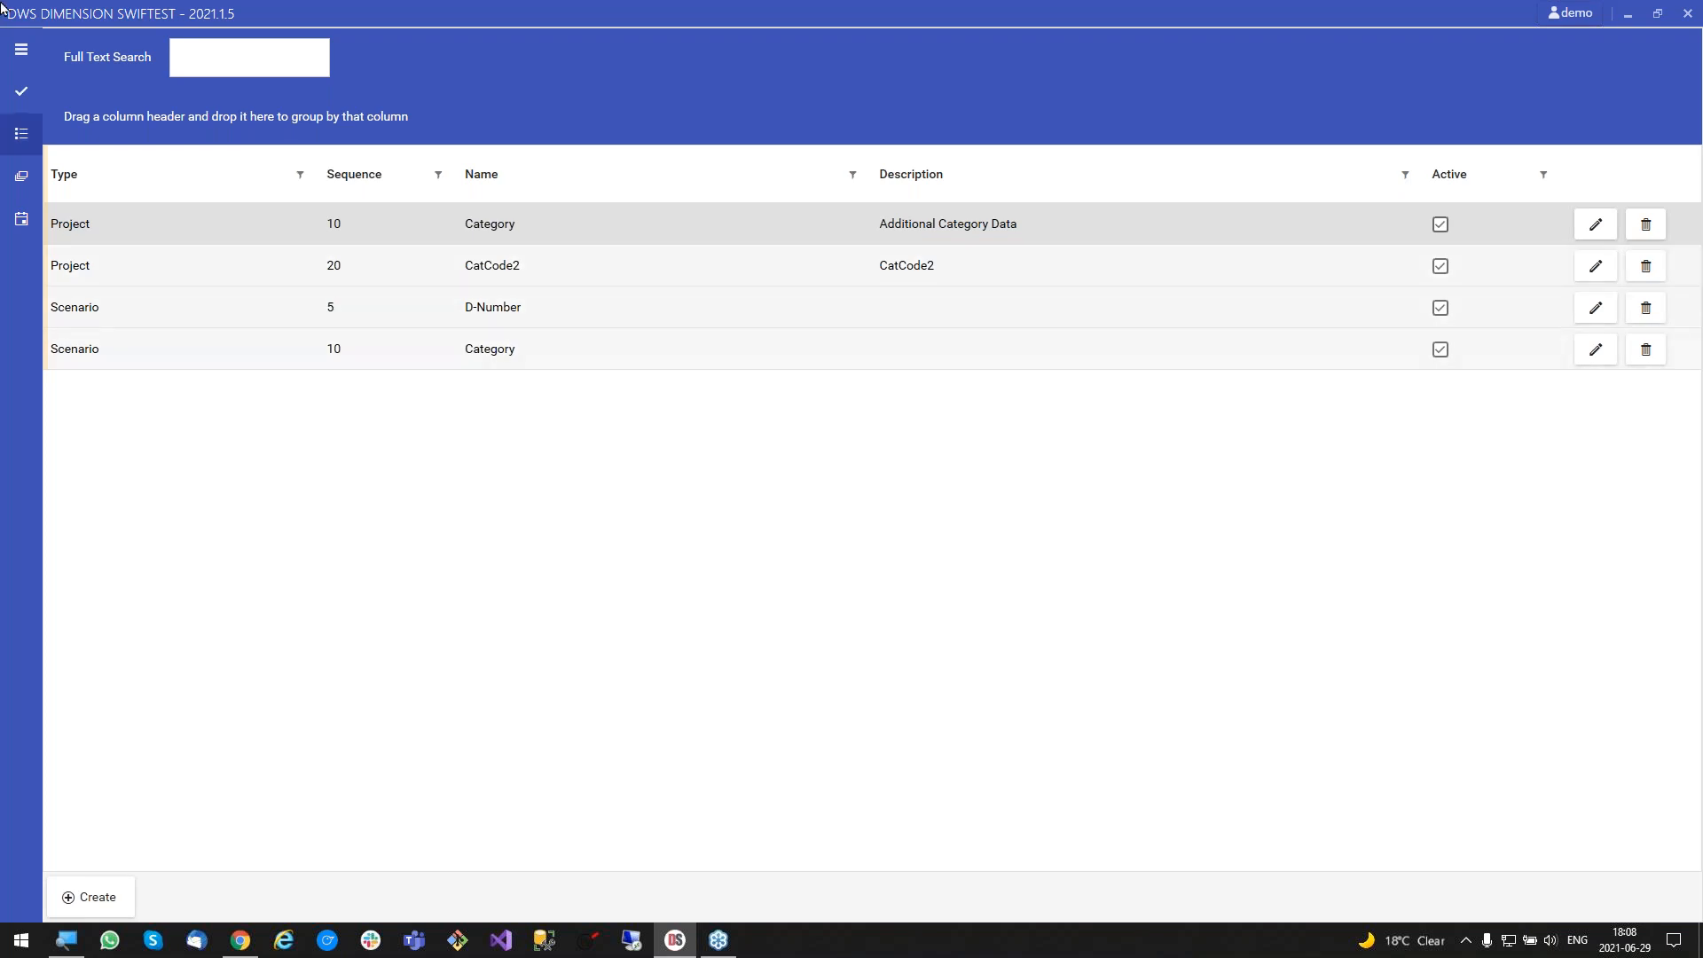
# In the Oracle Cloud Applications testing project, set the HCM scenario's D-Number to 255 and Category to Blue.
pyautogui.click(21, 94)
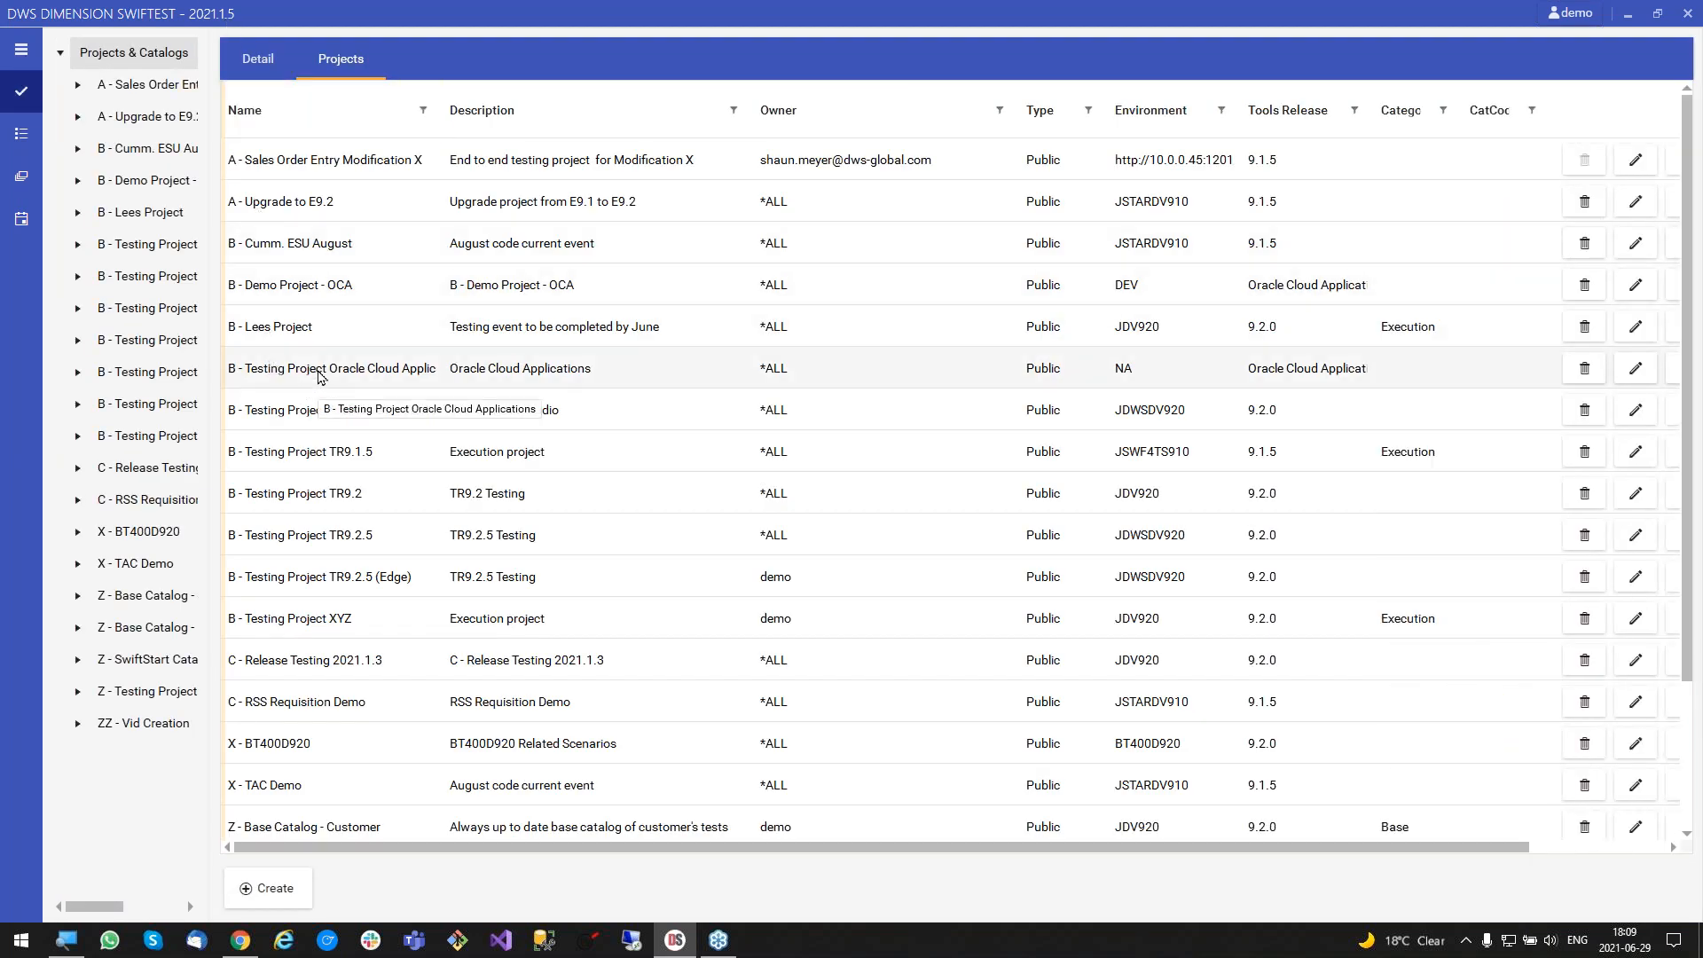
pyautogui.doubleClick(320, 376)
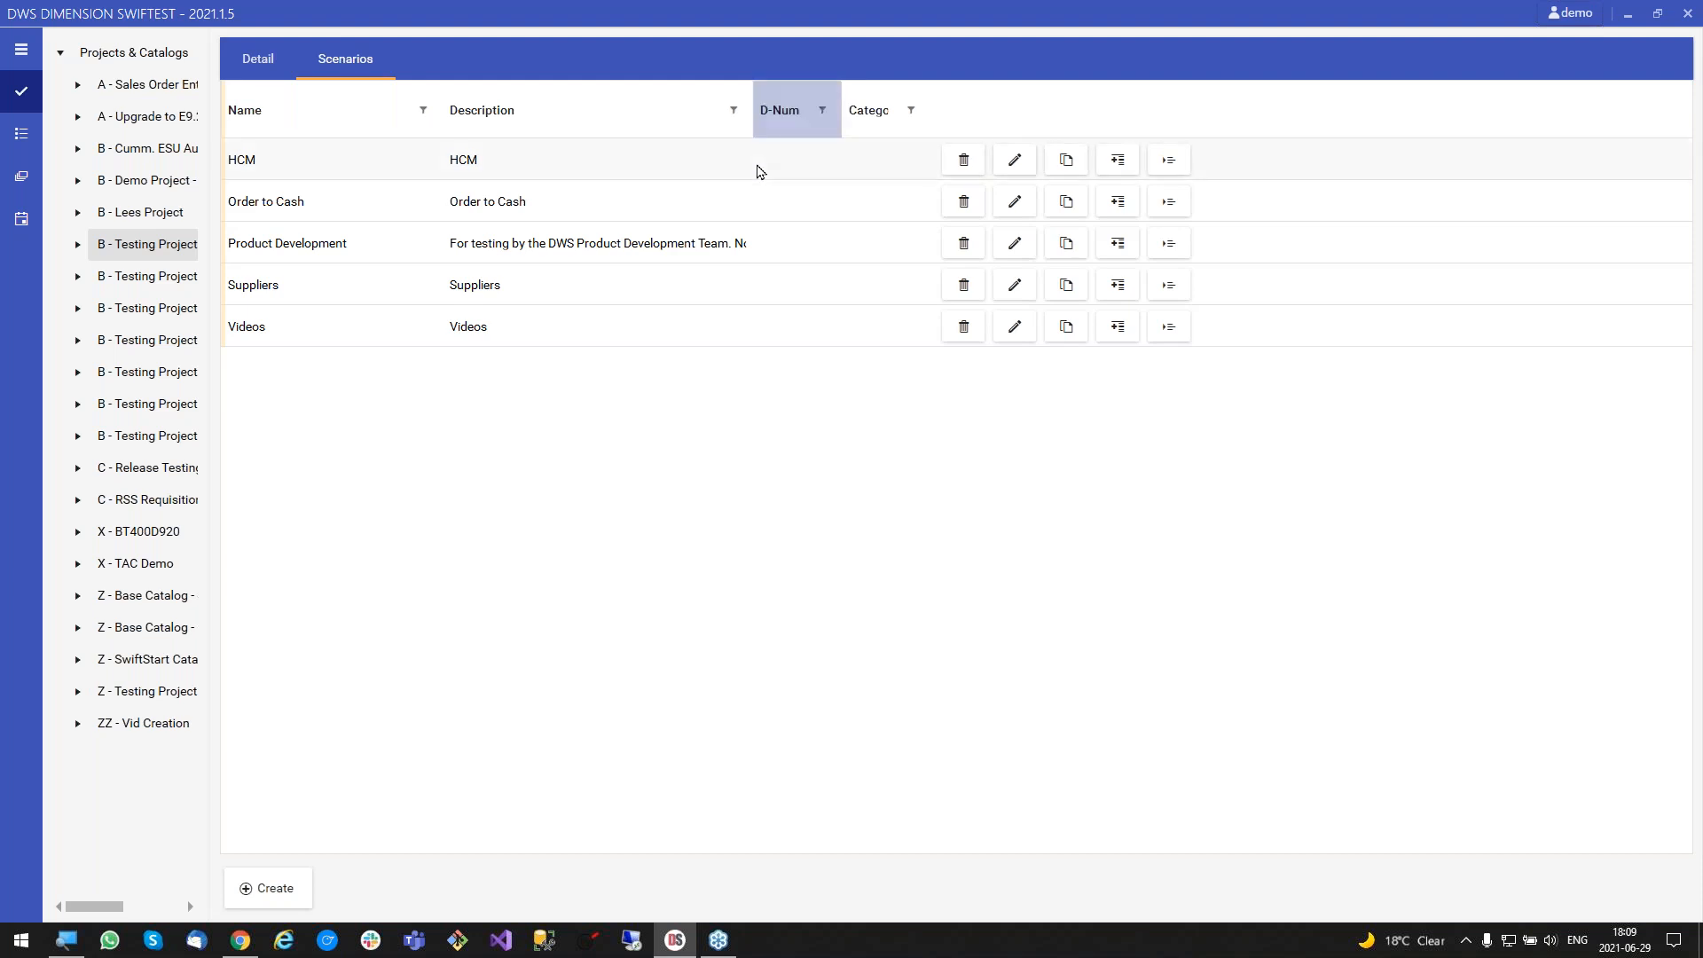
pyautogui.click(1015, 159)
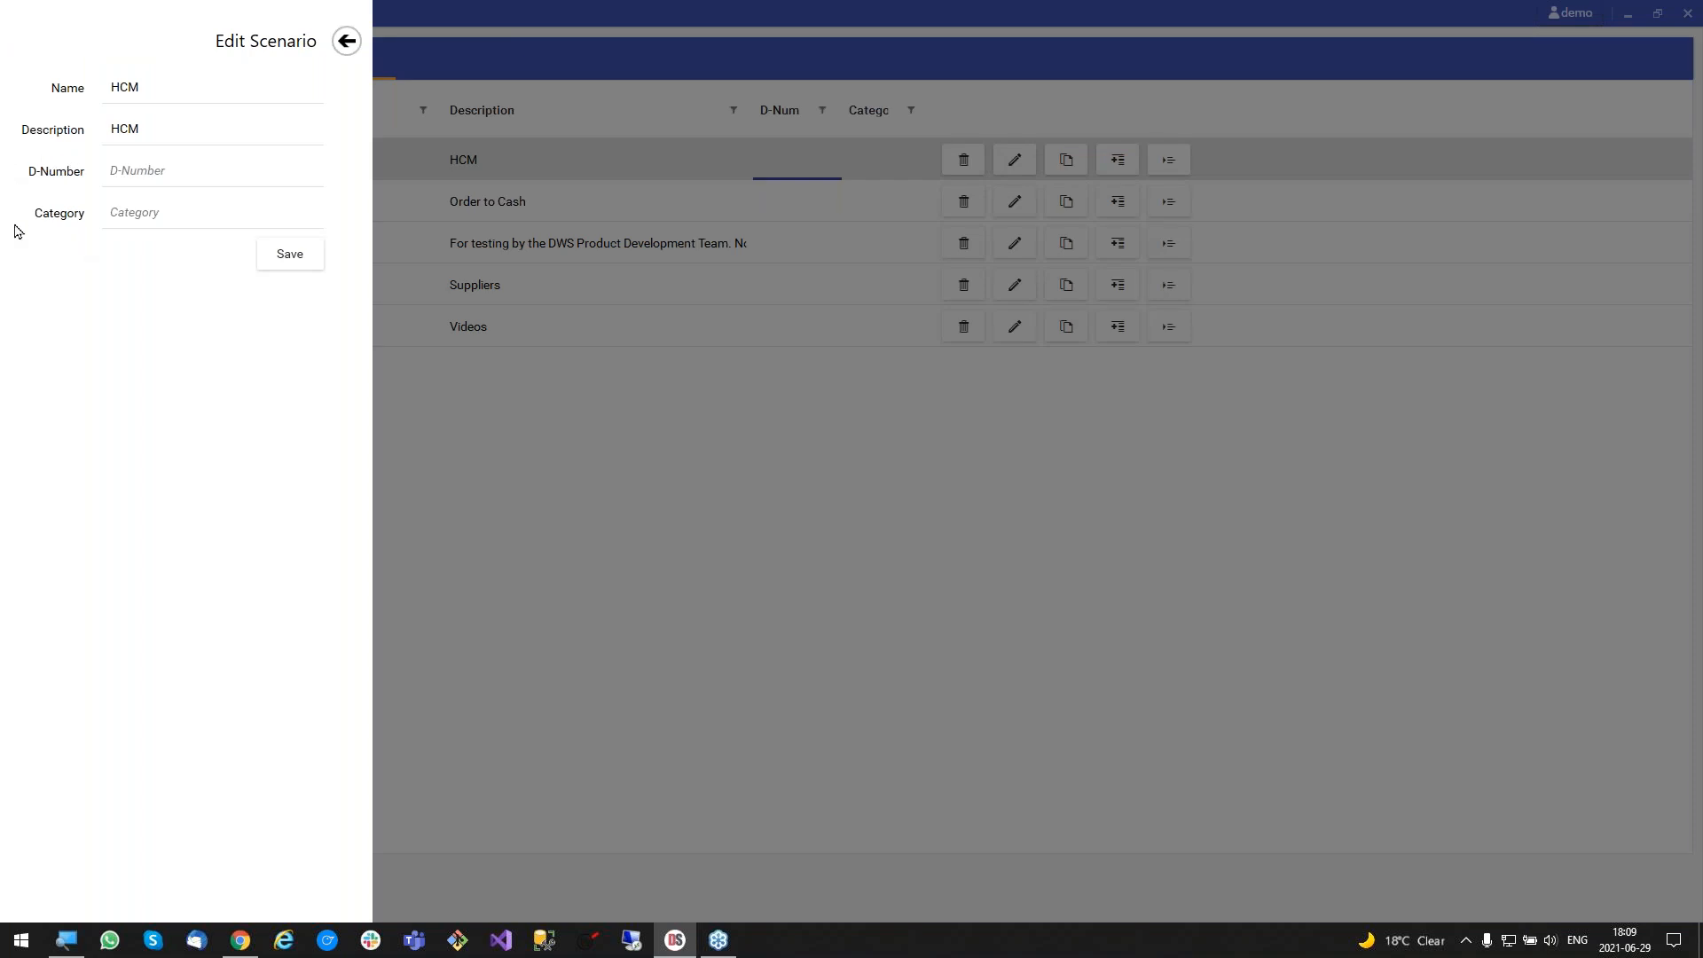
pyautogui.click(194, 169)
pyautogui.write('255')
pyautogui.press('Tab')
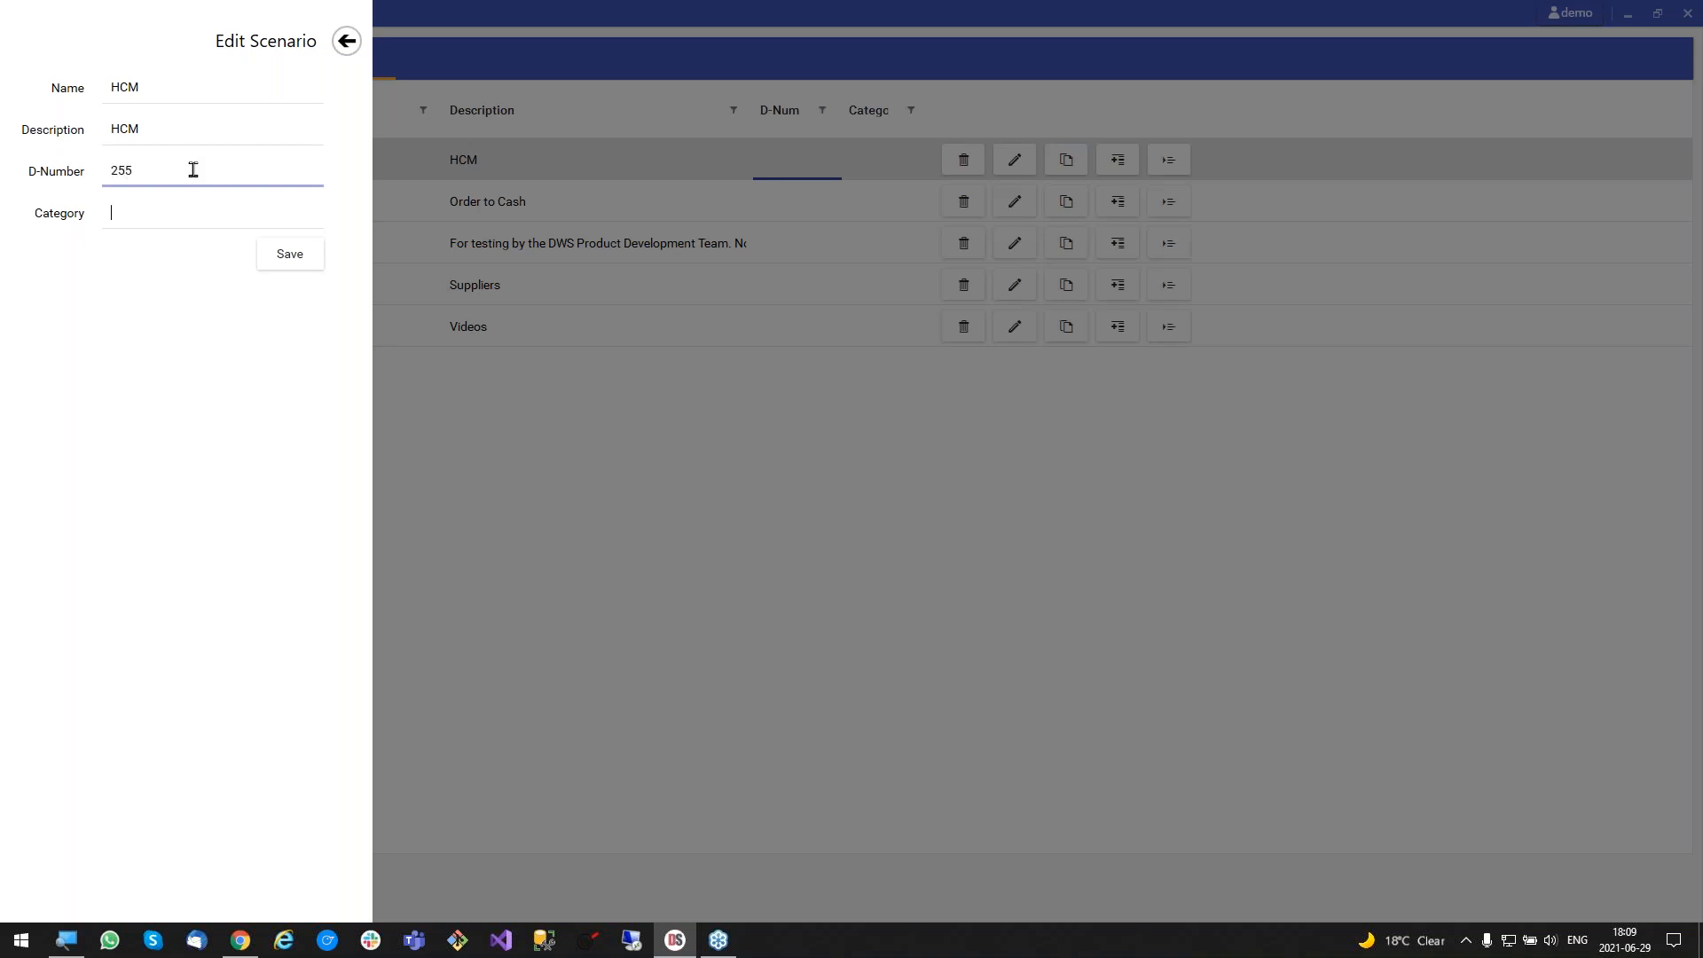
pyautogui.write('Blue')
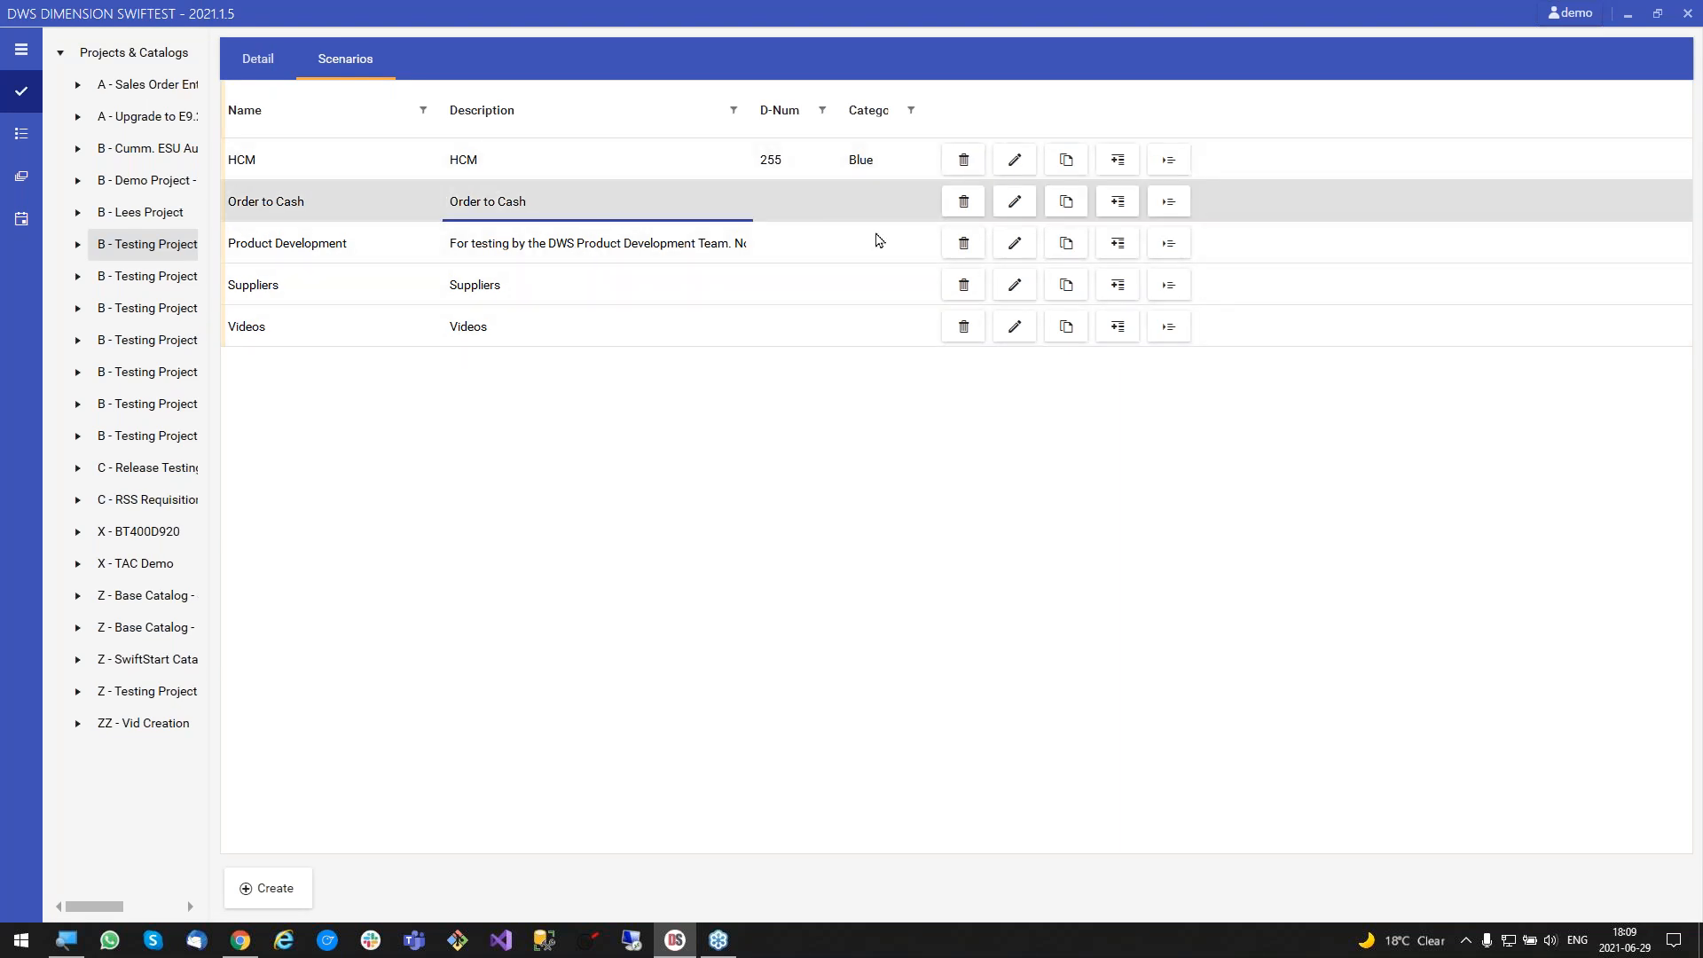
# Set the Product Development scenario's Category to Green and save it.
pyautogui.click(1016, 249)
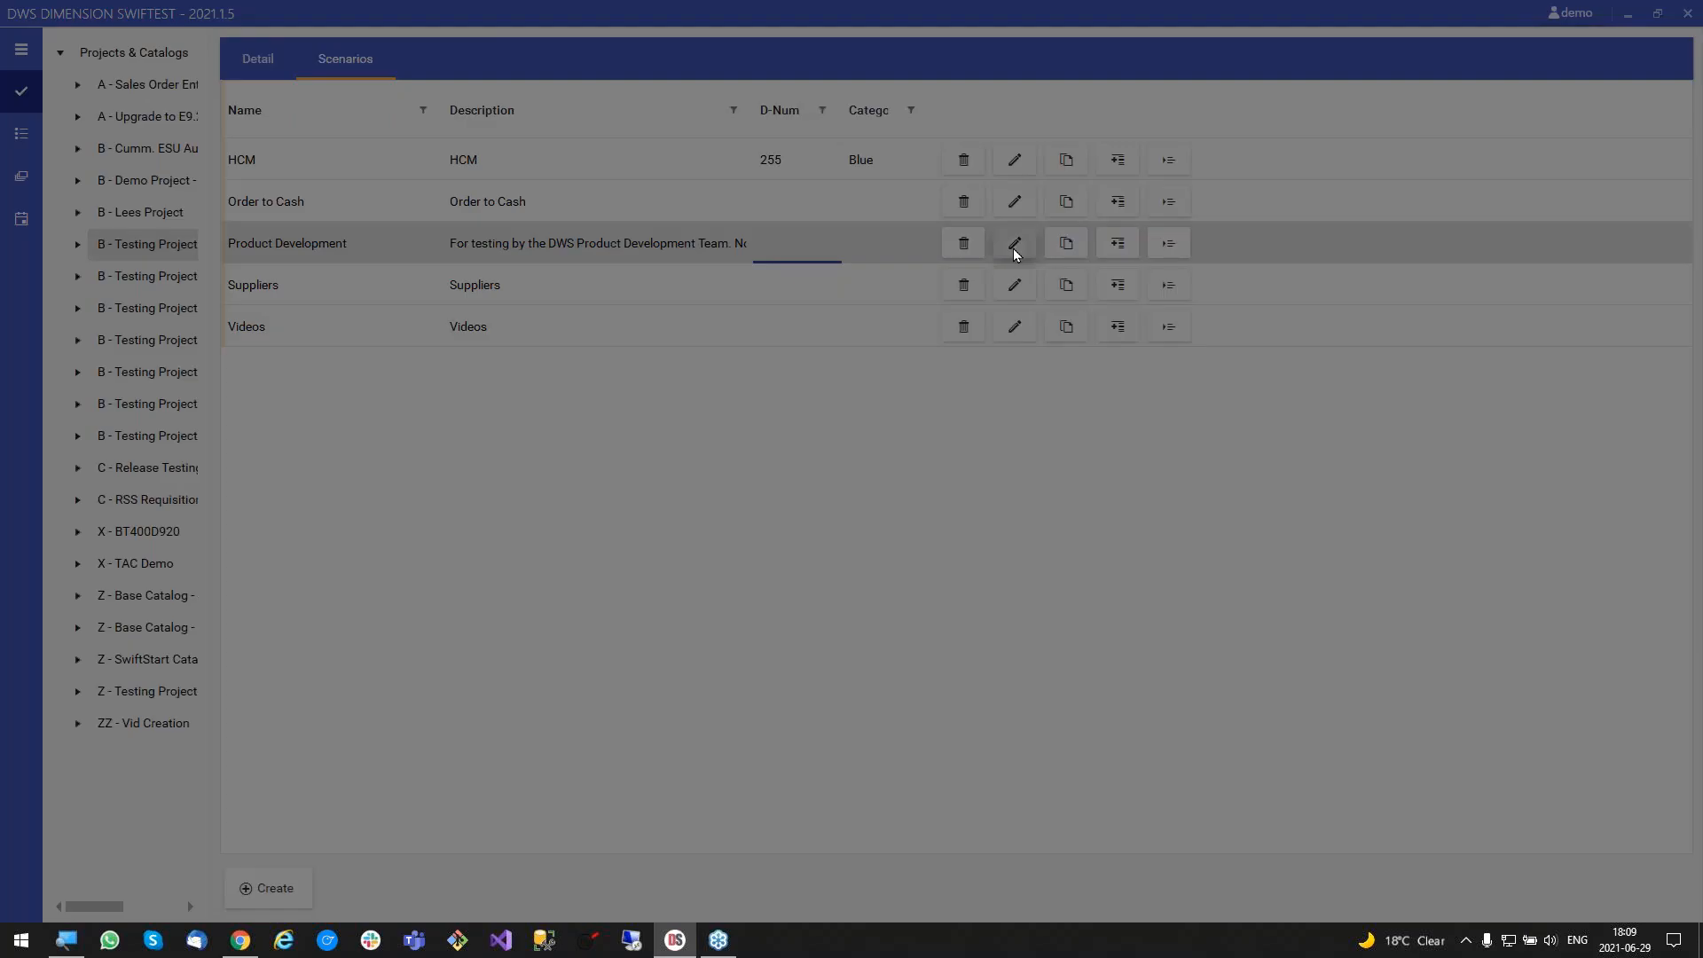
pyautogui.click(178, 208)
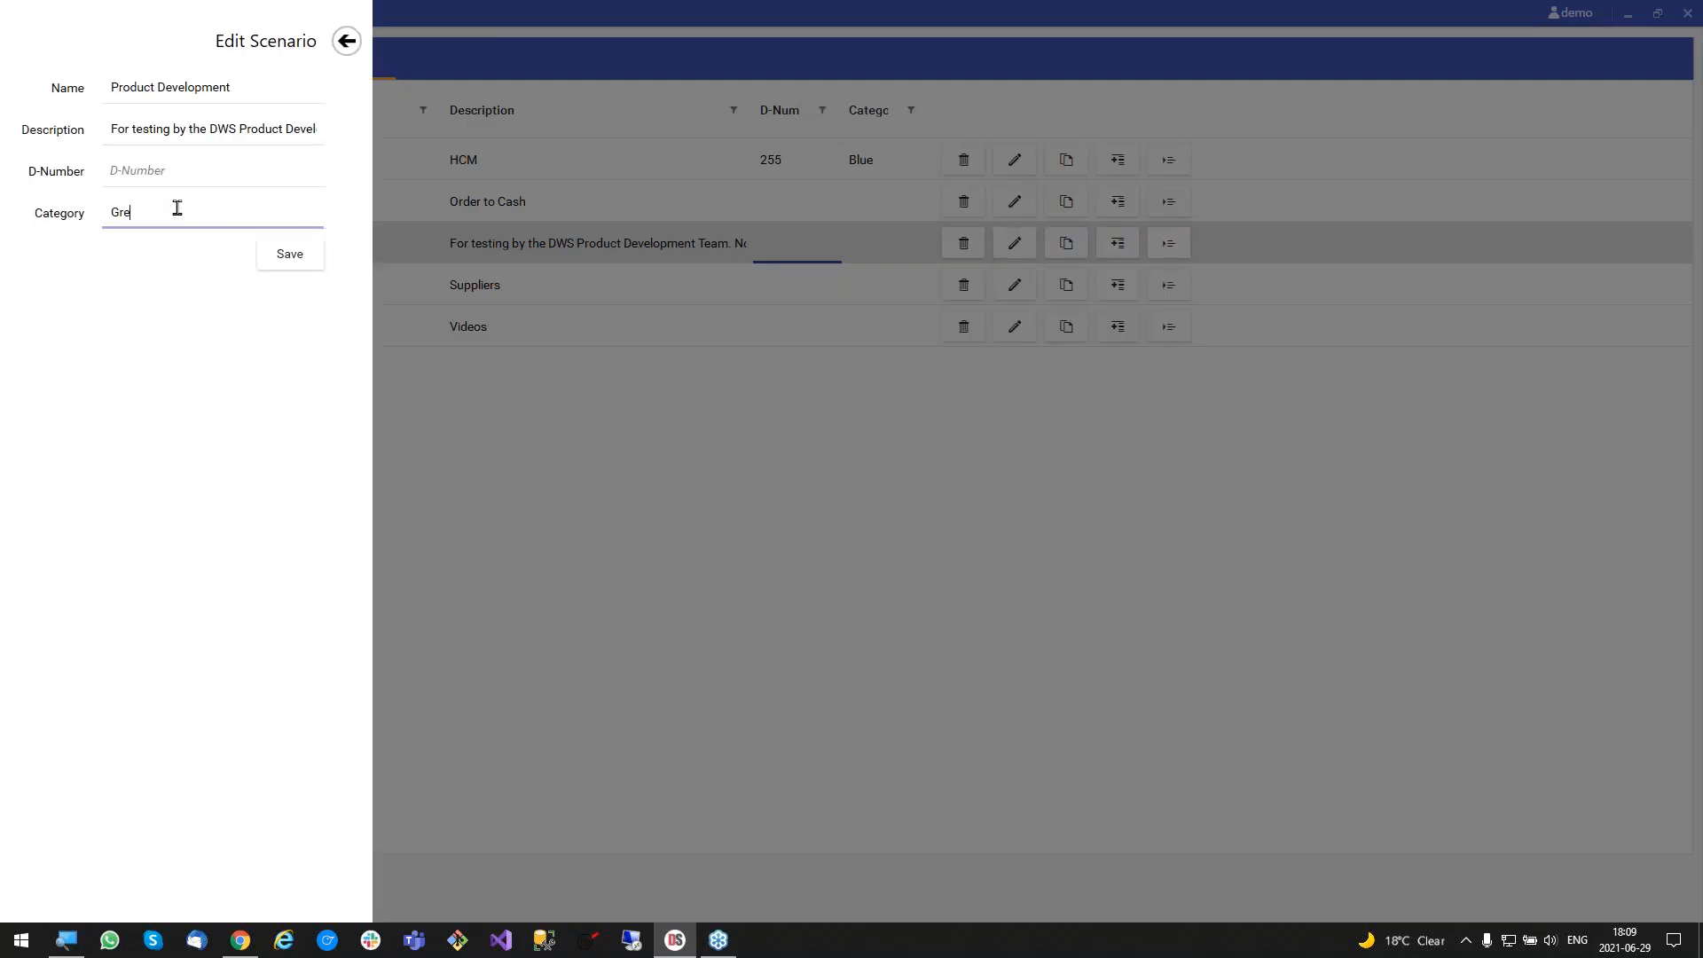
pyautogui.write('Green')
pyautogui.click(299, 253)
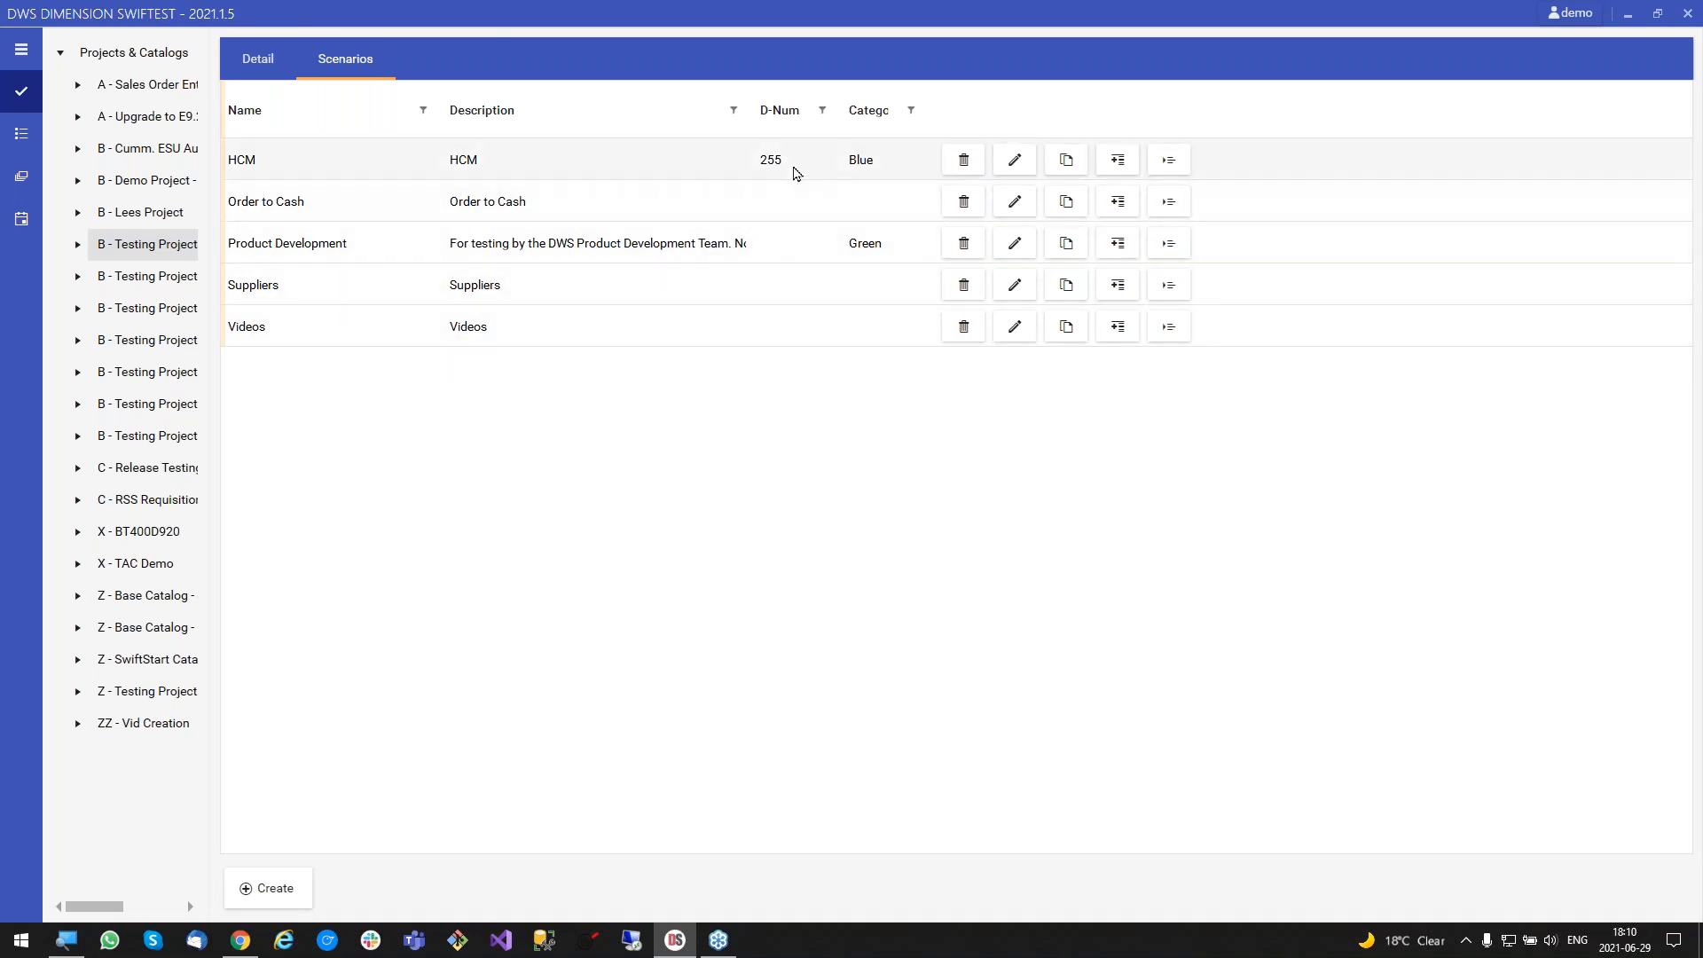
# Sort the scenarios by D-Number in both directions, and by Category in descending order.
pyautogui.click(783, 120)
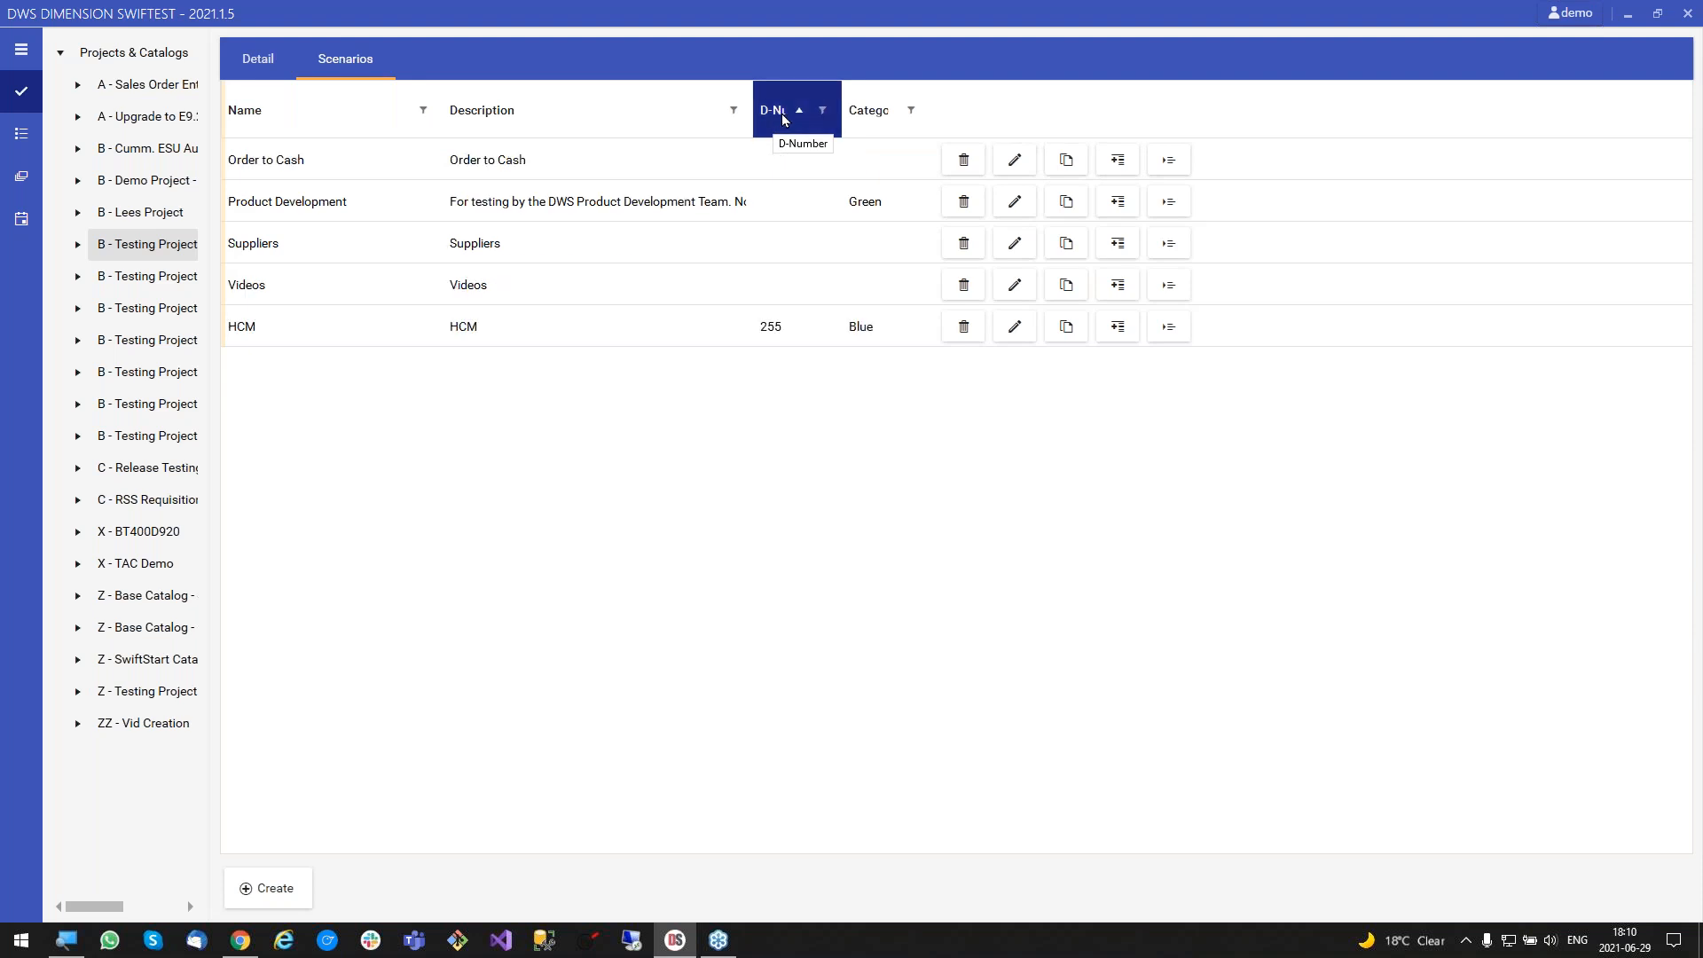
pyautogui.click(783, 120)
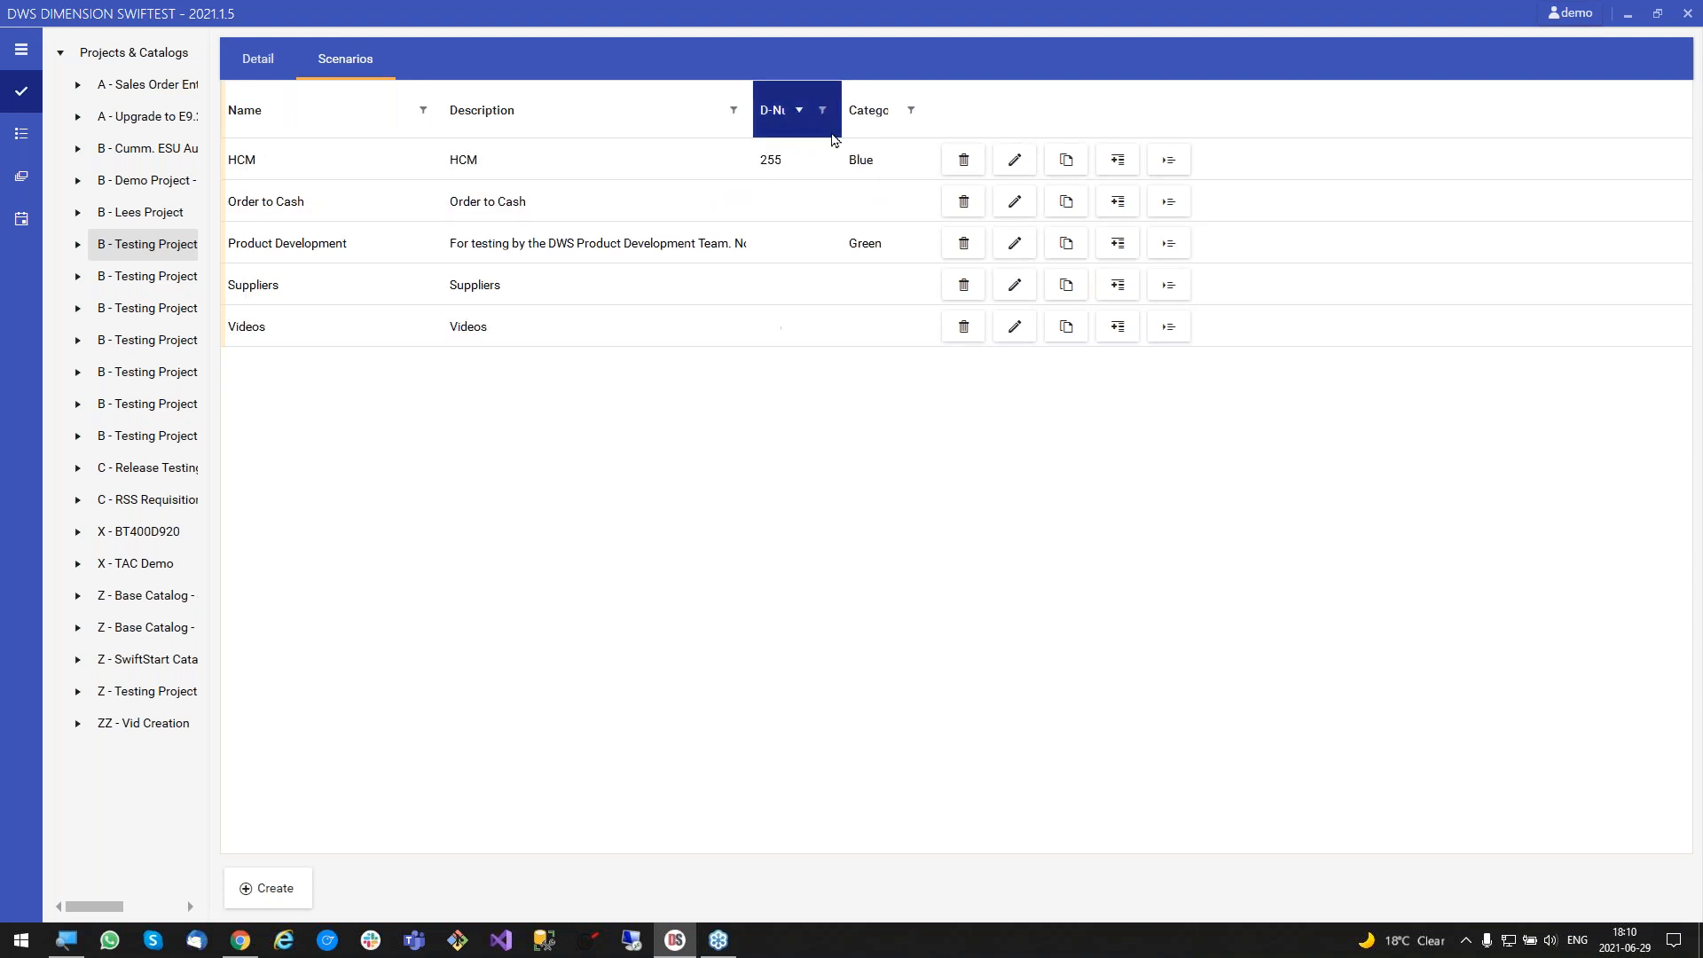
pyautogui.click(866, 122)
pyautogui.click(866, 119)
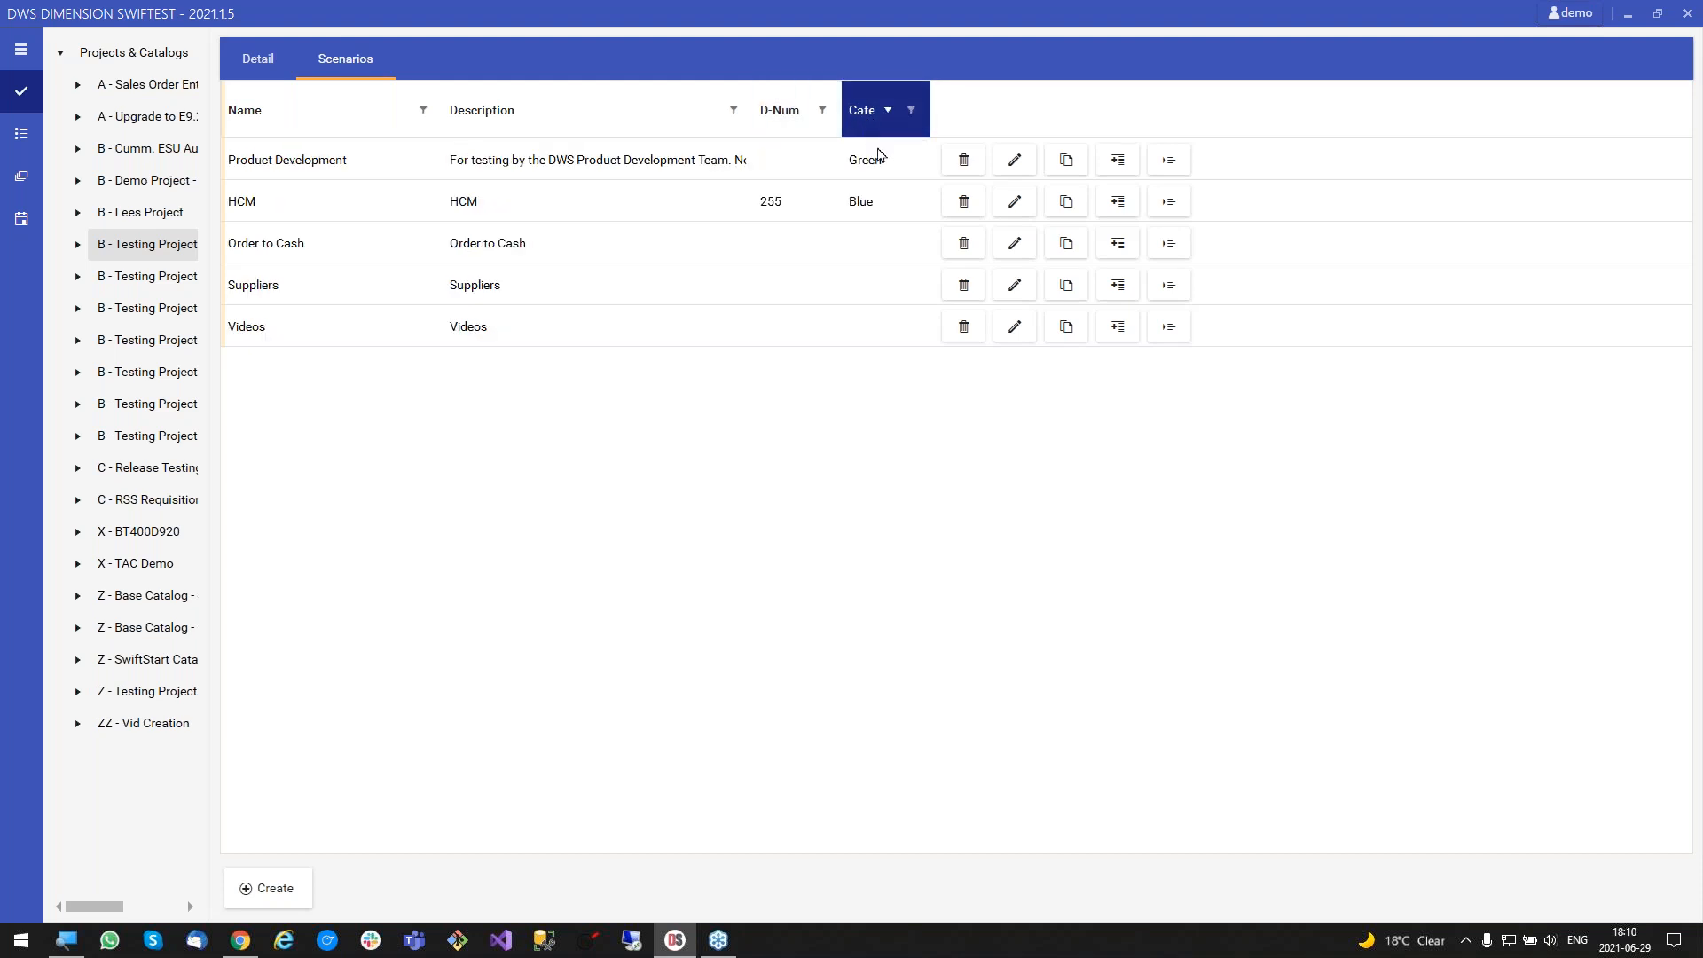
# Filter the scenarios by the Category values Blue, Green and null in turn, and clear the filter.
pyautogui.click(910, 111)
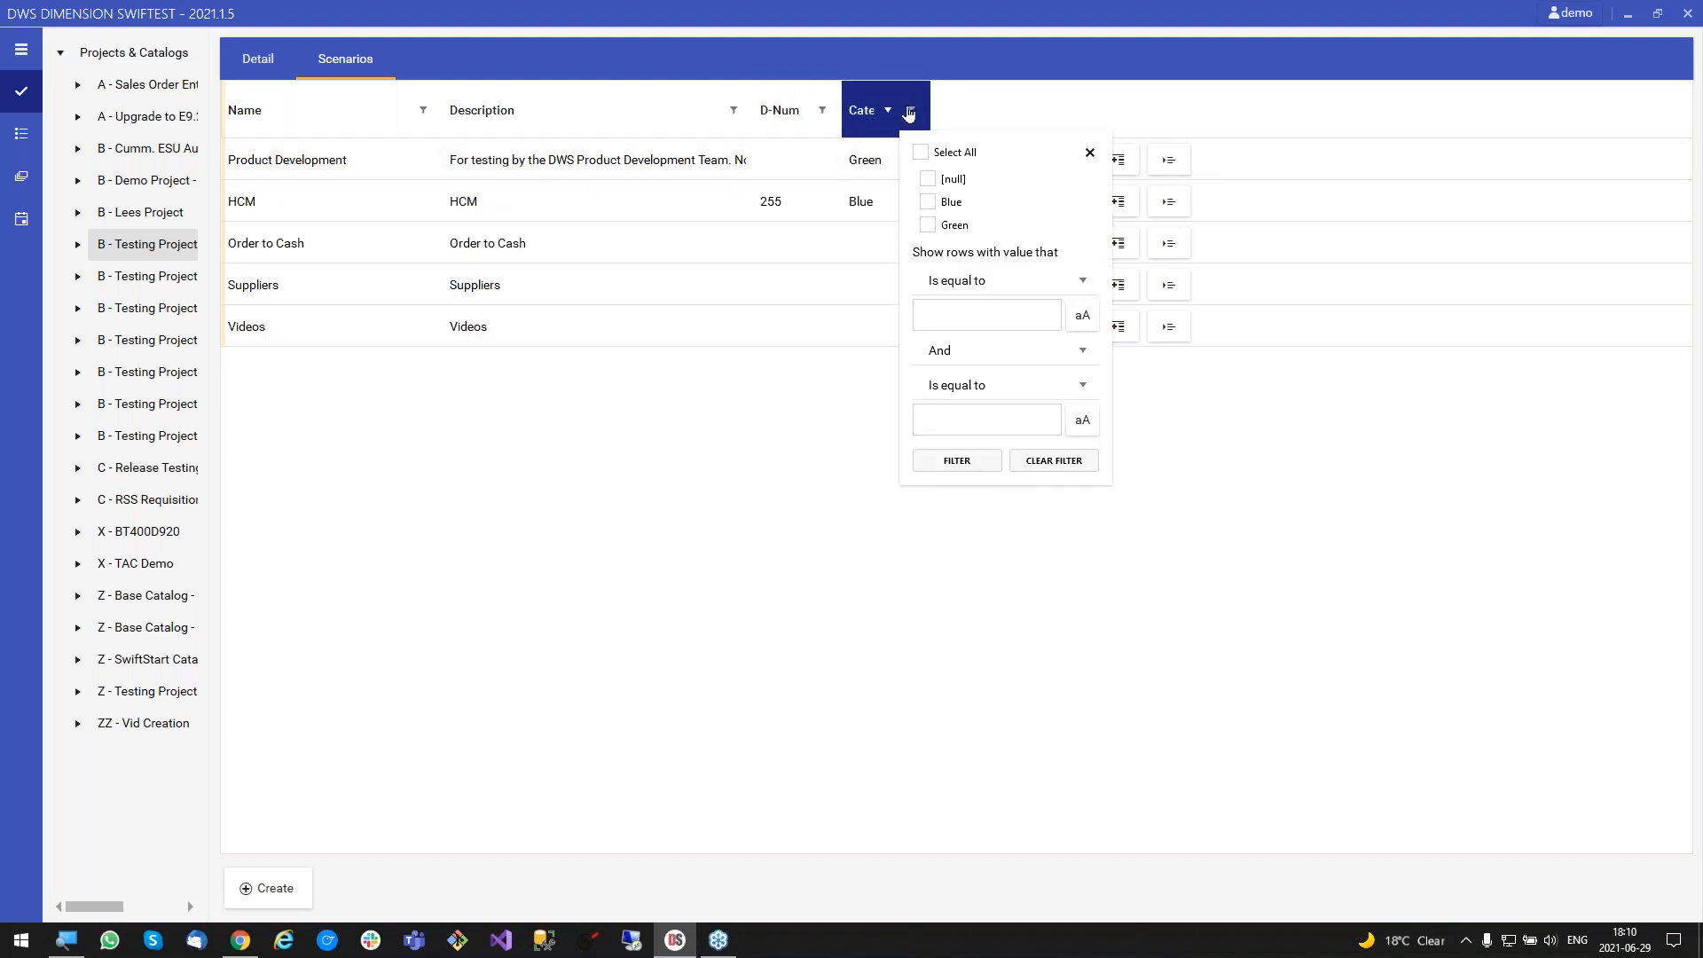
pyautogui.click(928, 203)
pyautogui.click(928, 203)
pyautogui.click(929, 225)
pyautogui.click(929, 203)
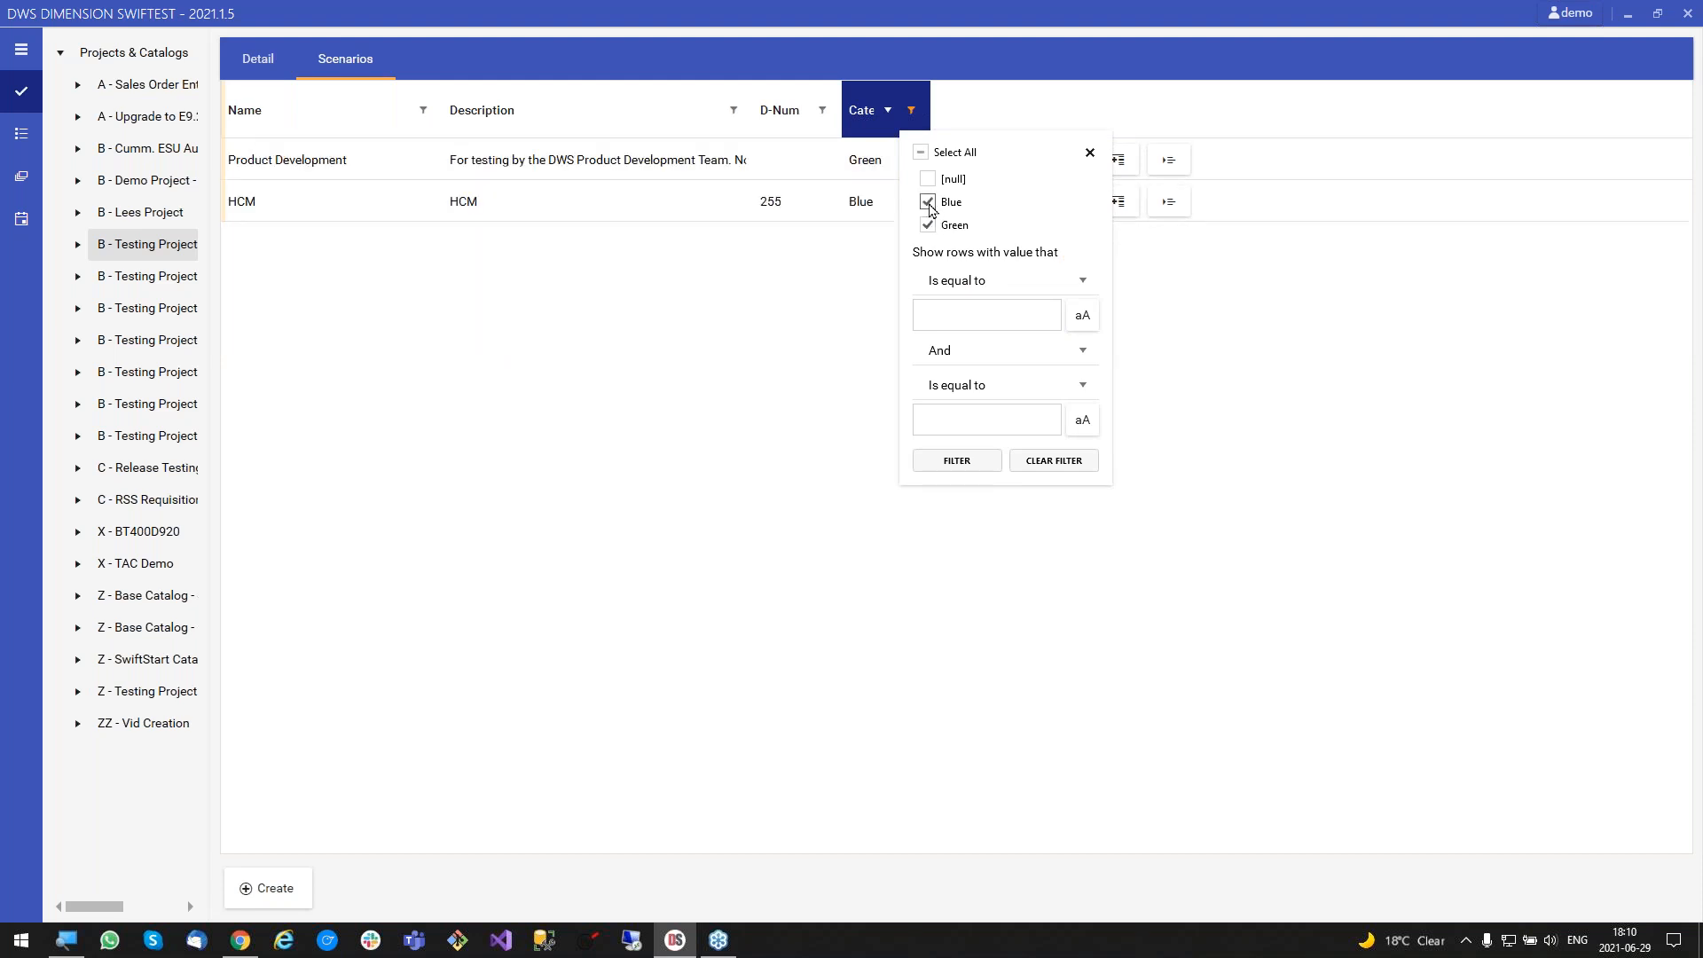
pyautogui.click(928, 203)
pyautogui.click(928, 225)
pyautogui.click(928, 180)
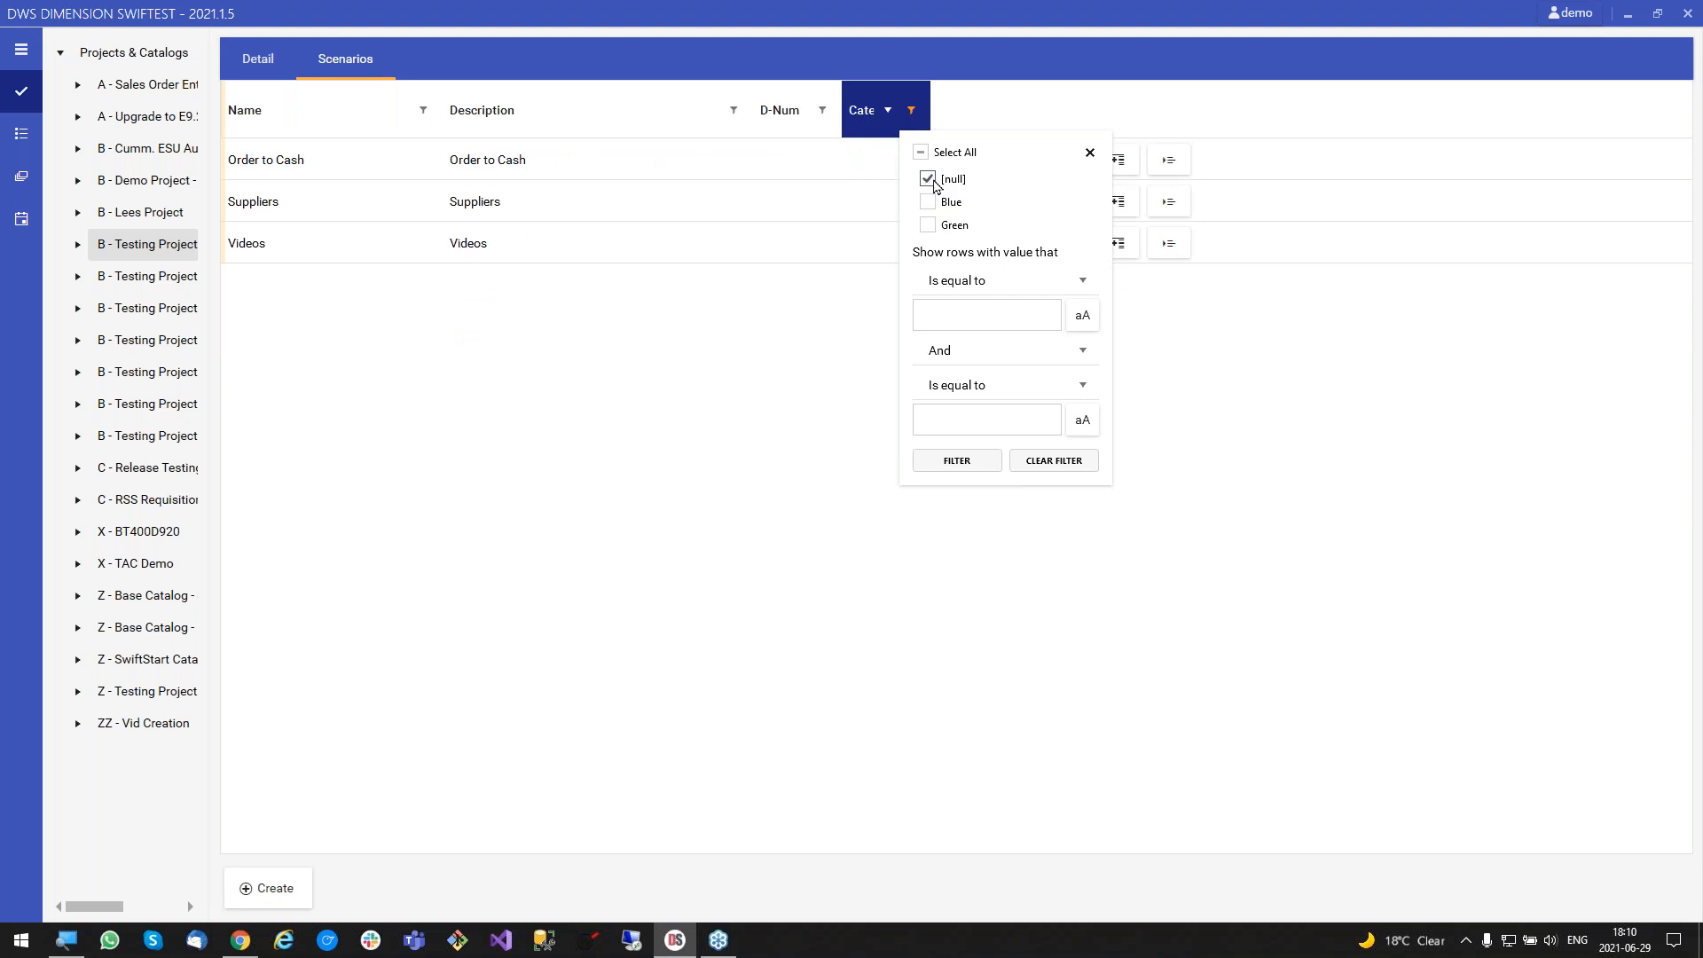
pyautogui.click(928, 179)
pyautogui.click(671, 258)
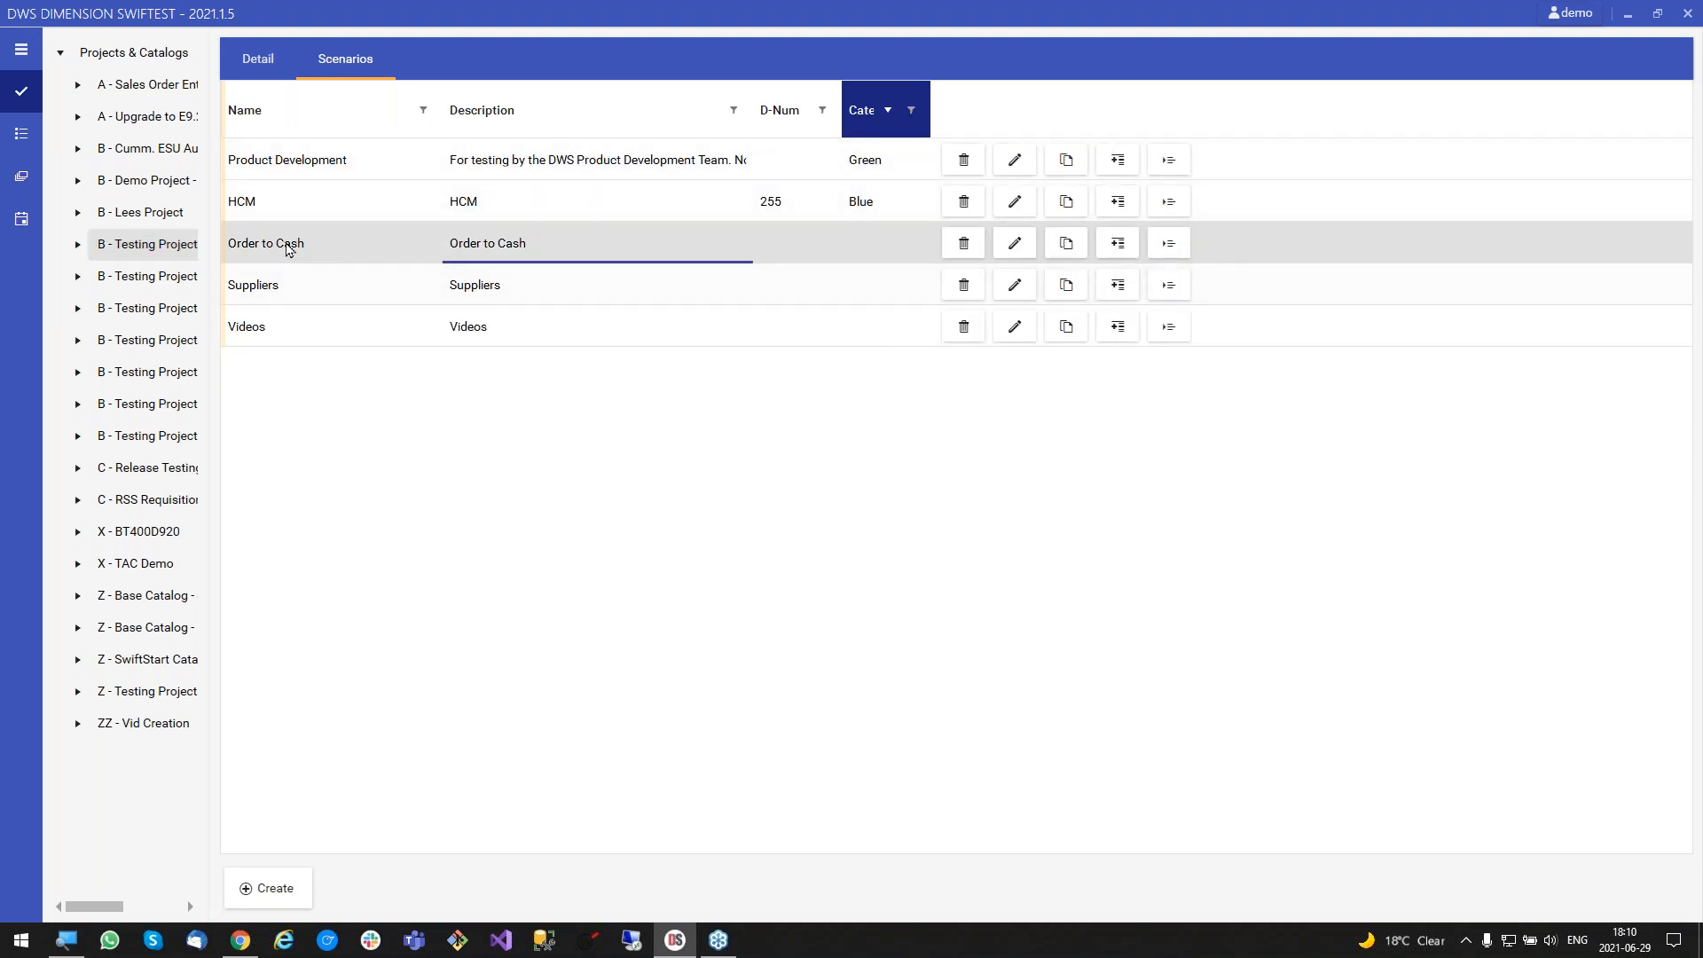
# Open the Product Development scenario's tests and select the DIM-2217 test.
pyautogui.doubleClick(311, 161)
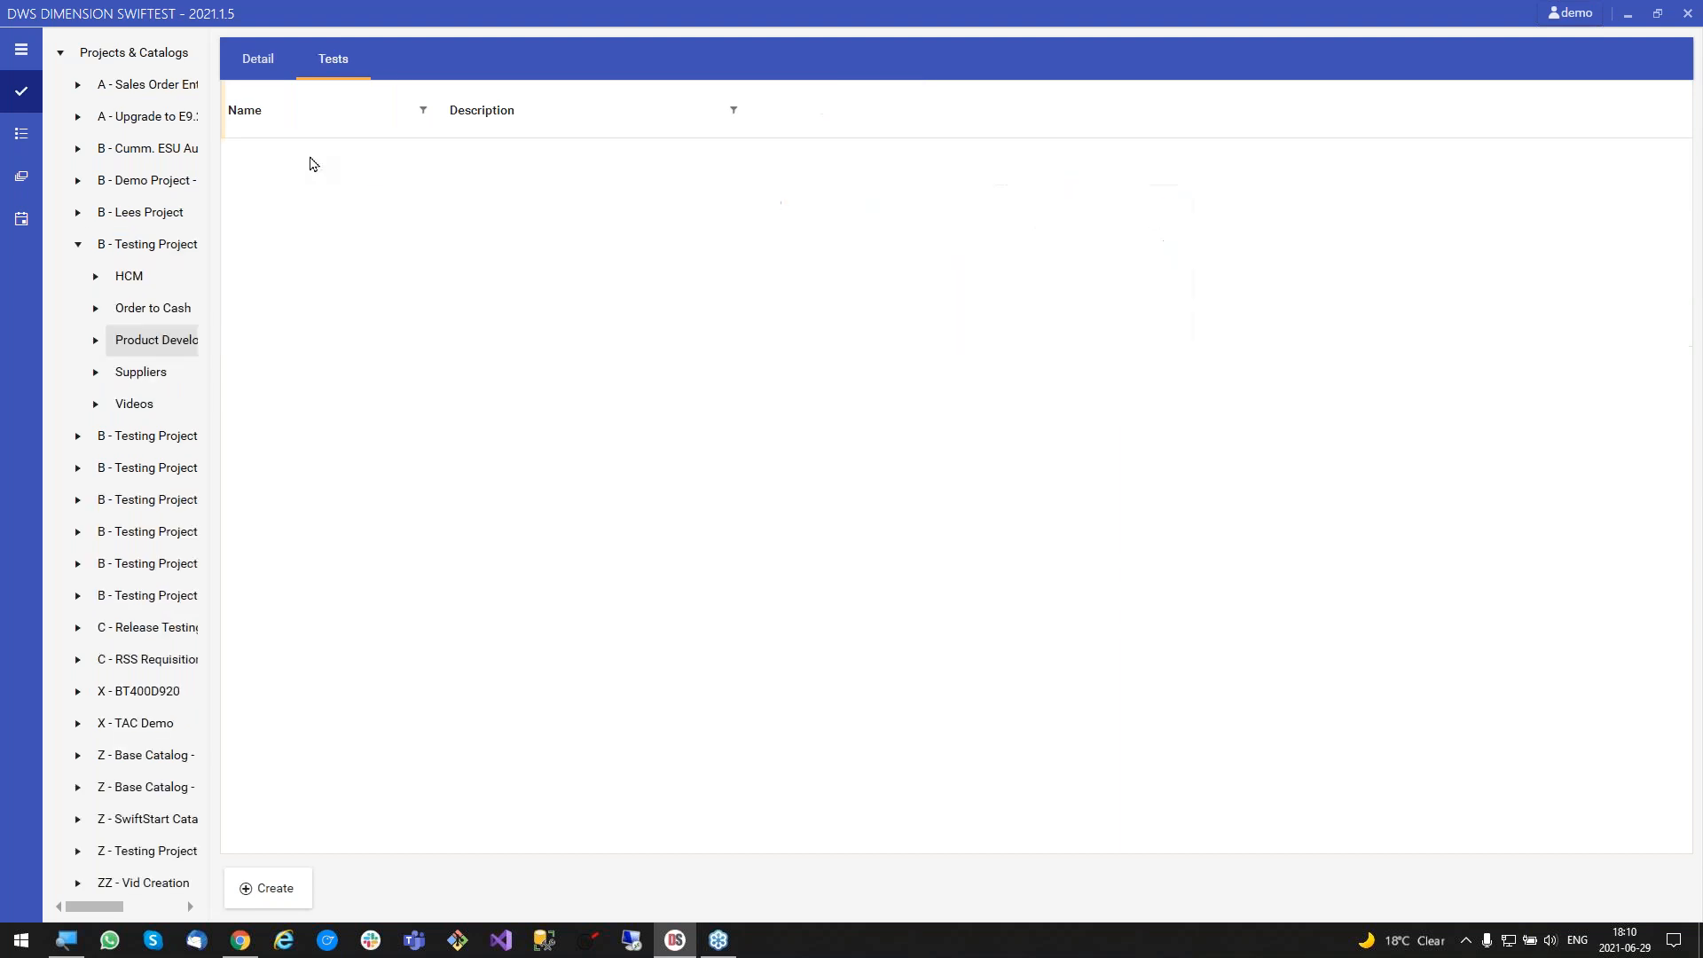
pyautogui.click(368, 164)
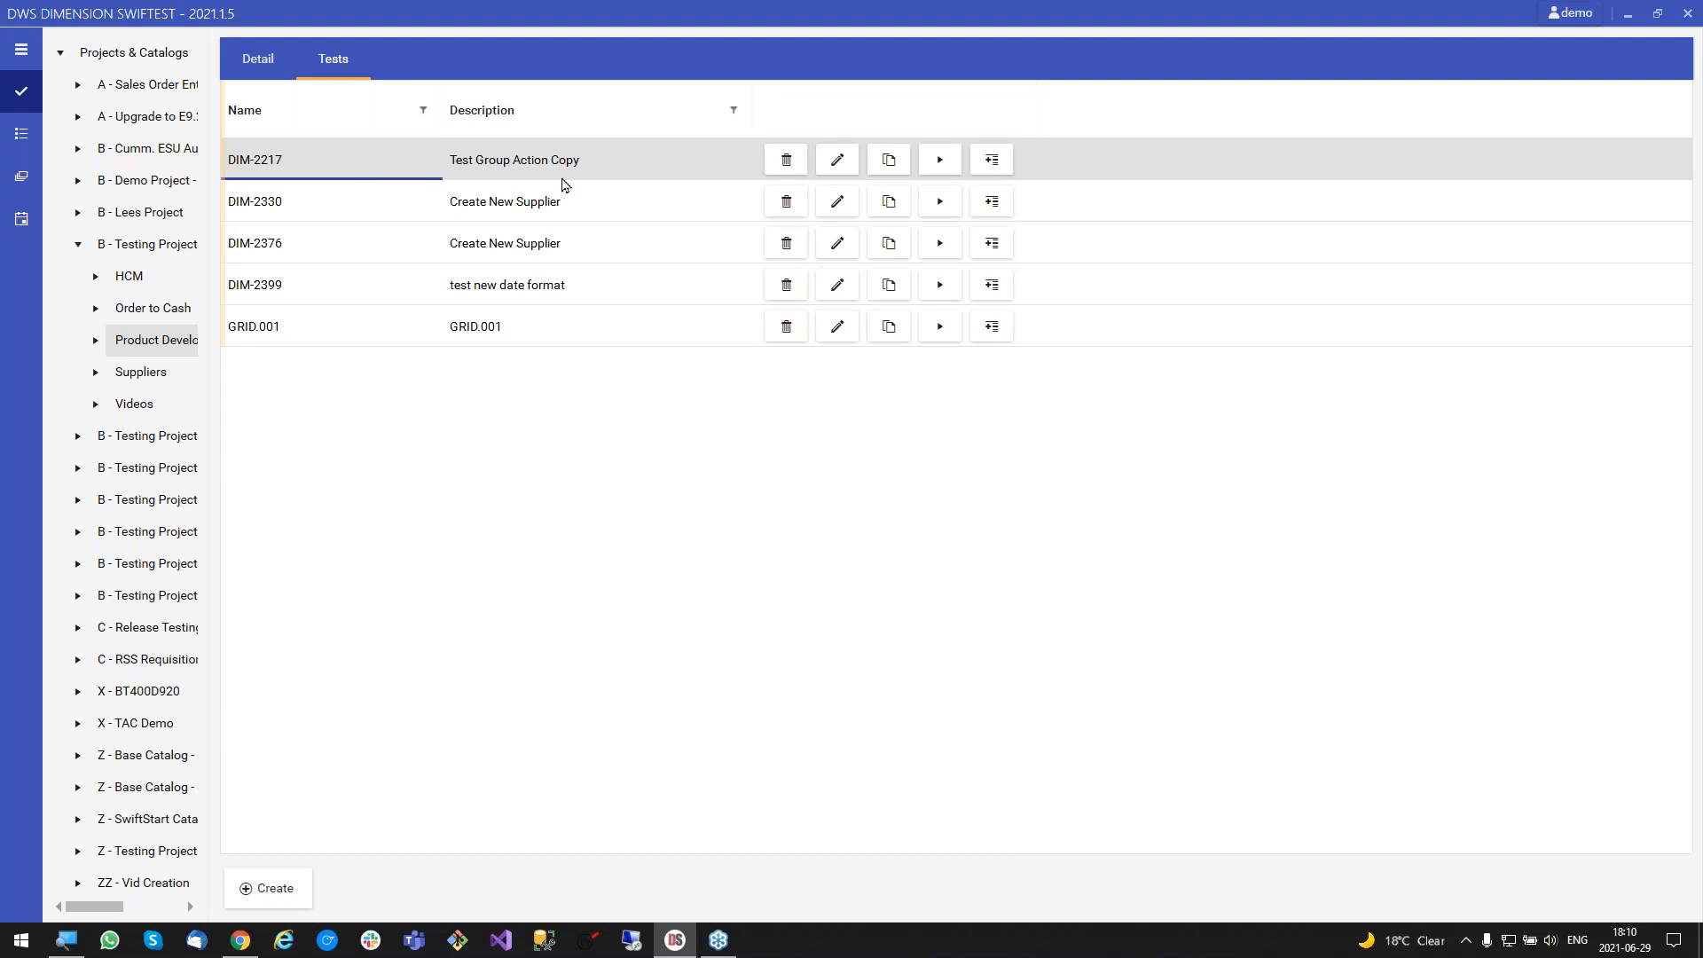
# Create an active metadata column of type Test named Test Type and save it.
pyautogui.click(1570, 13)
pyautogui.moveTo(1519, 46)
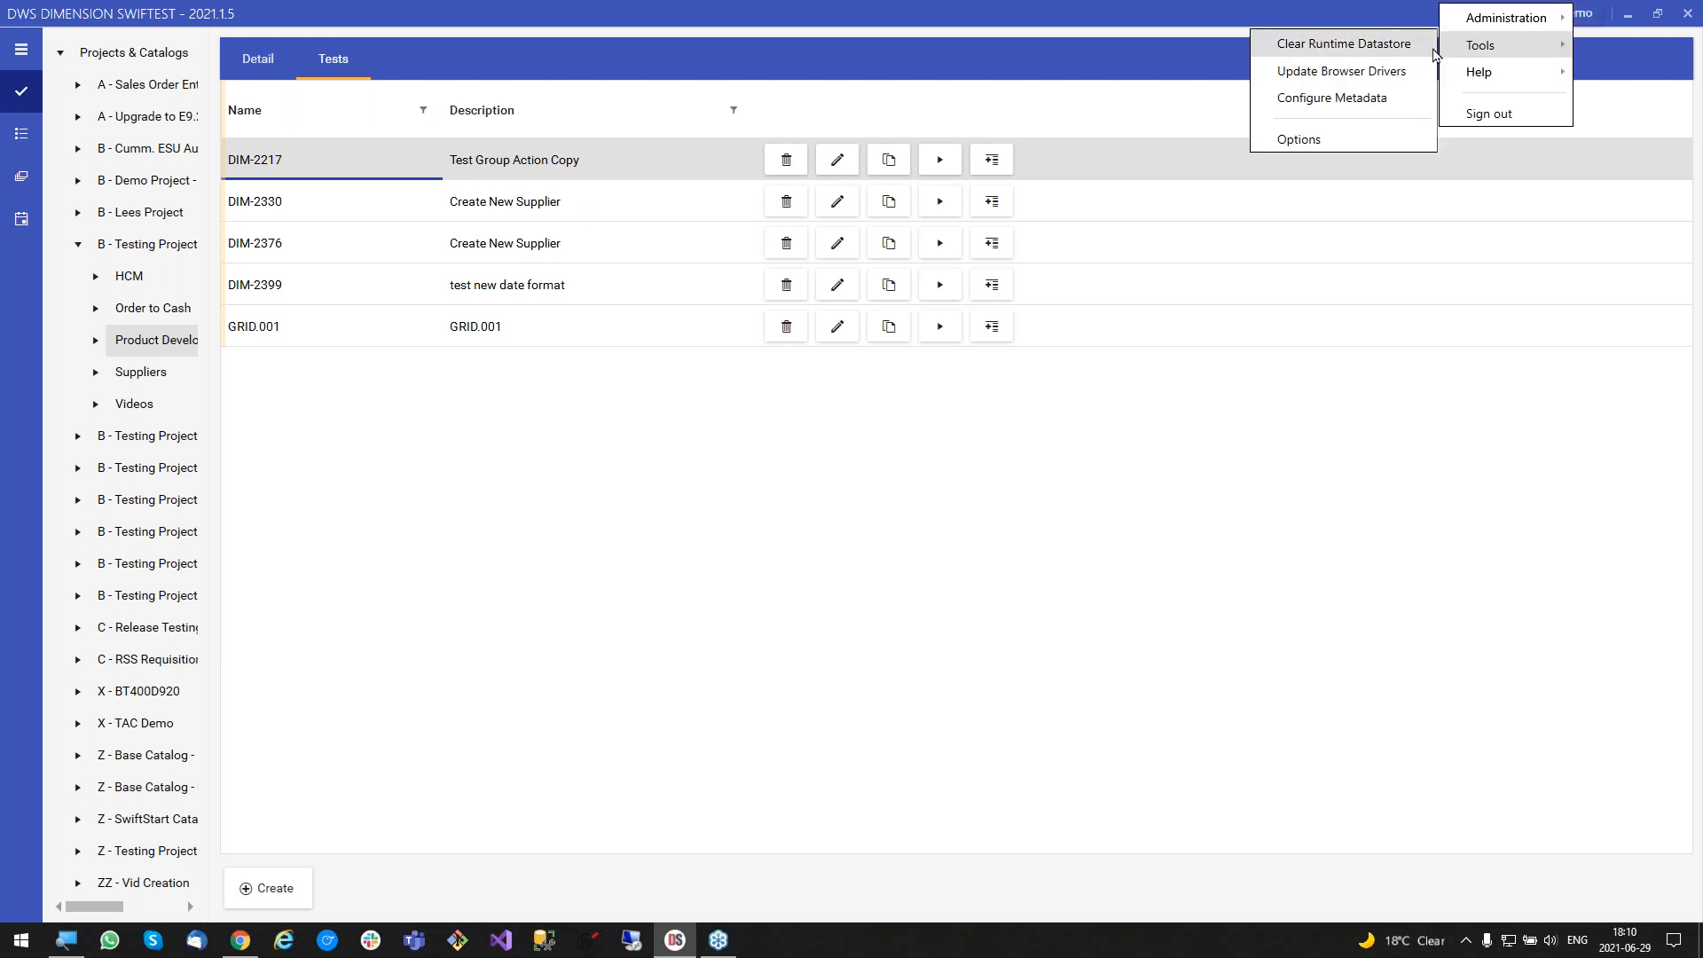
pyautogui.click(1368, 101)
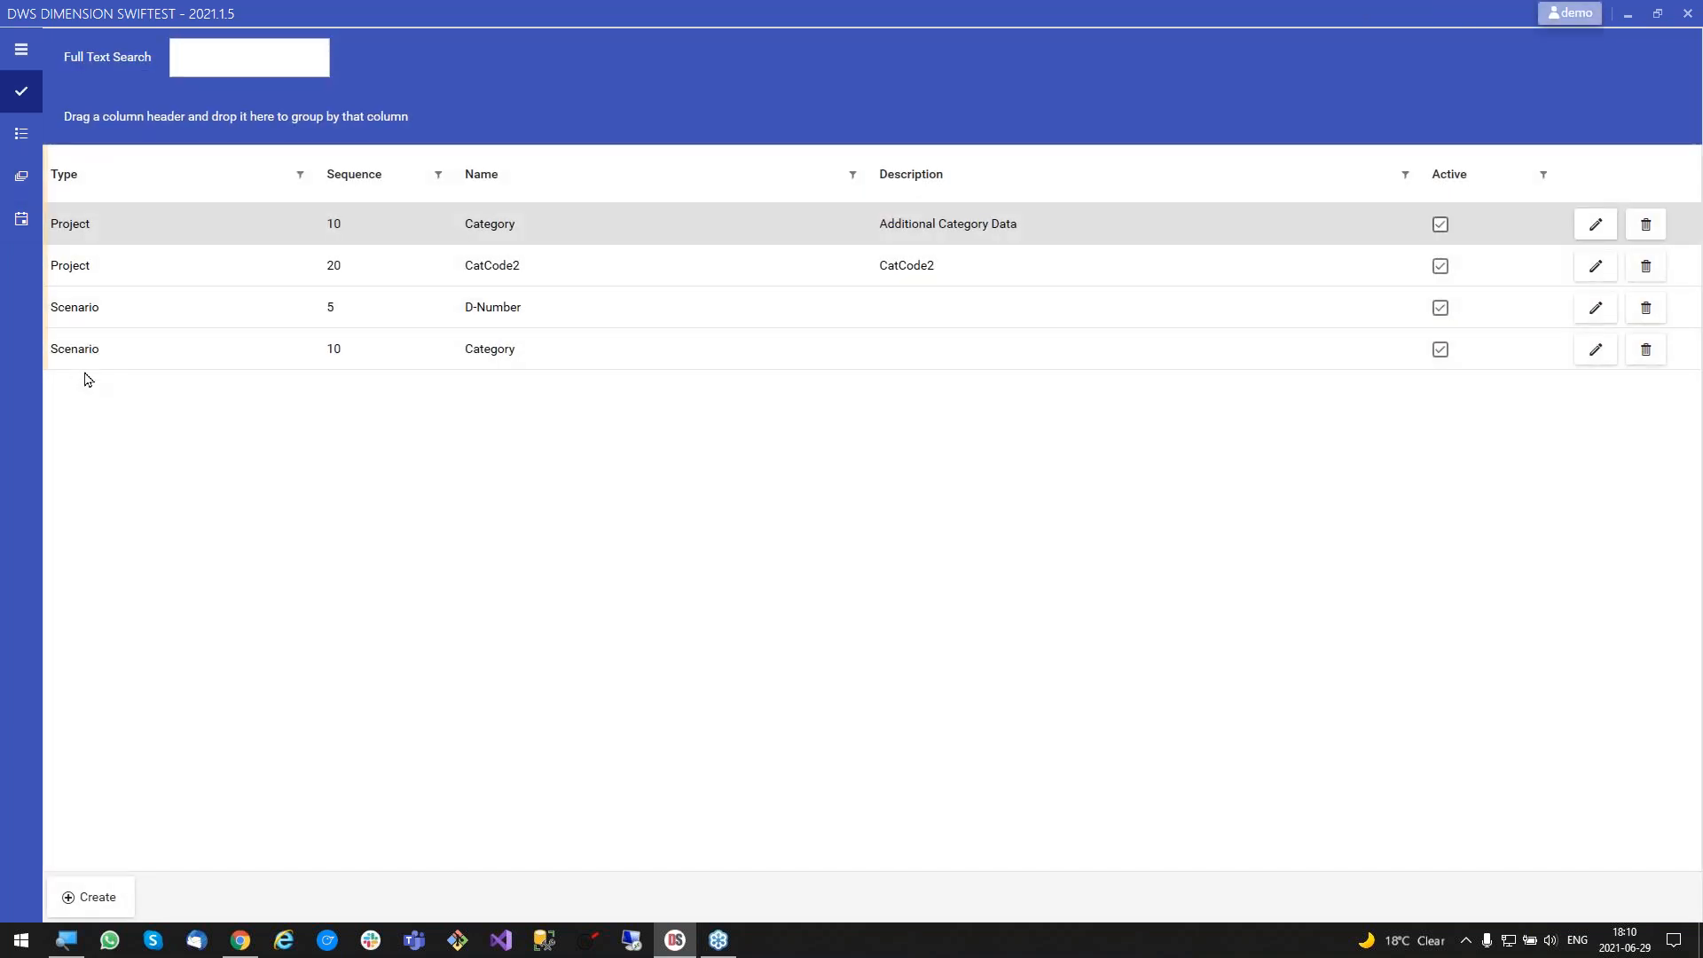
pyautogui.click(97, 900)
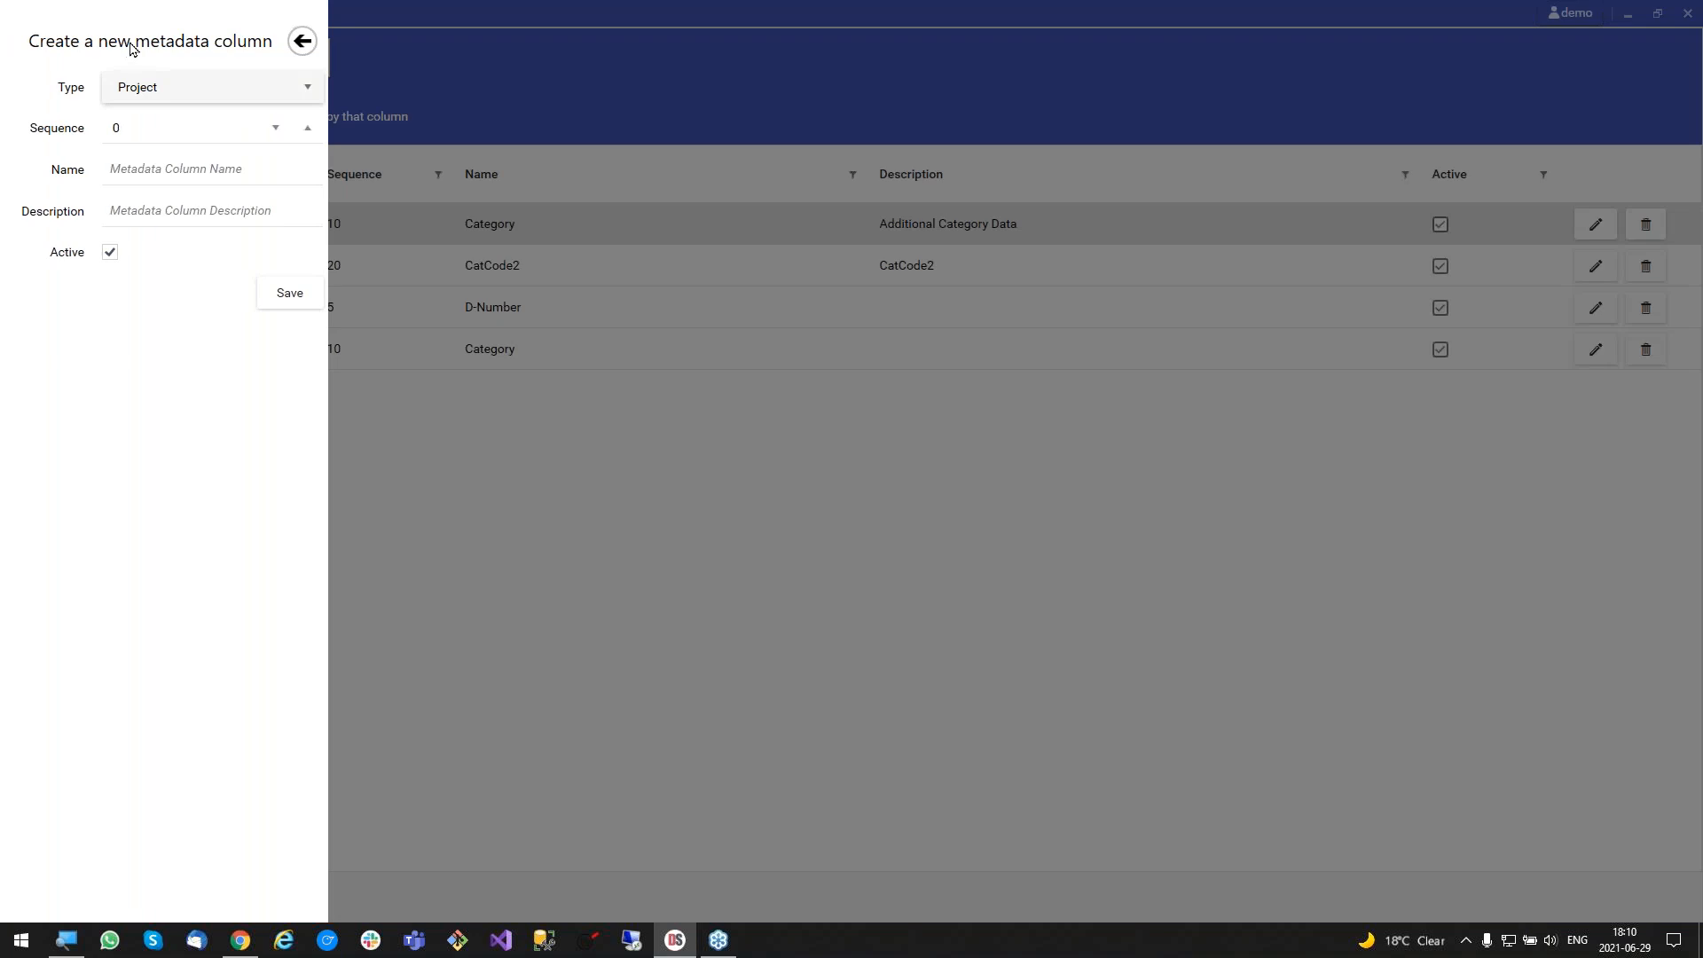
pyautogui.click(191, 98)
pyautogui.click(159, 190)
pyautogui.click(155, 168)
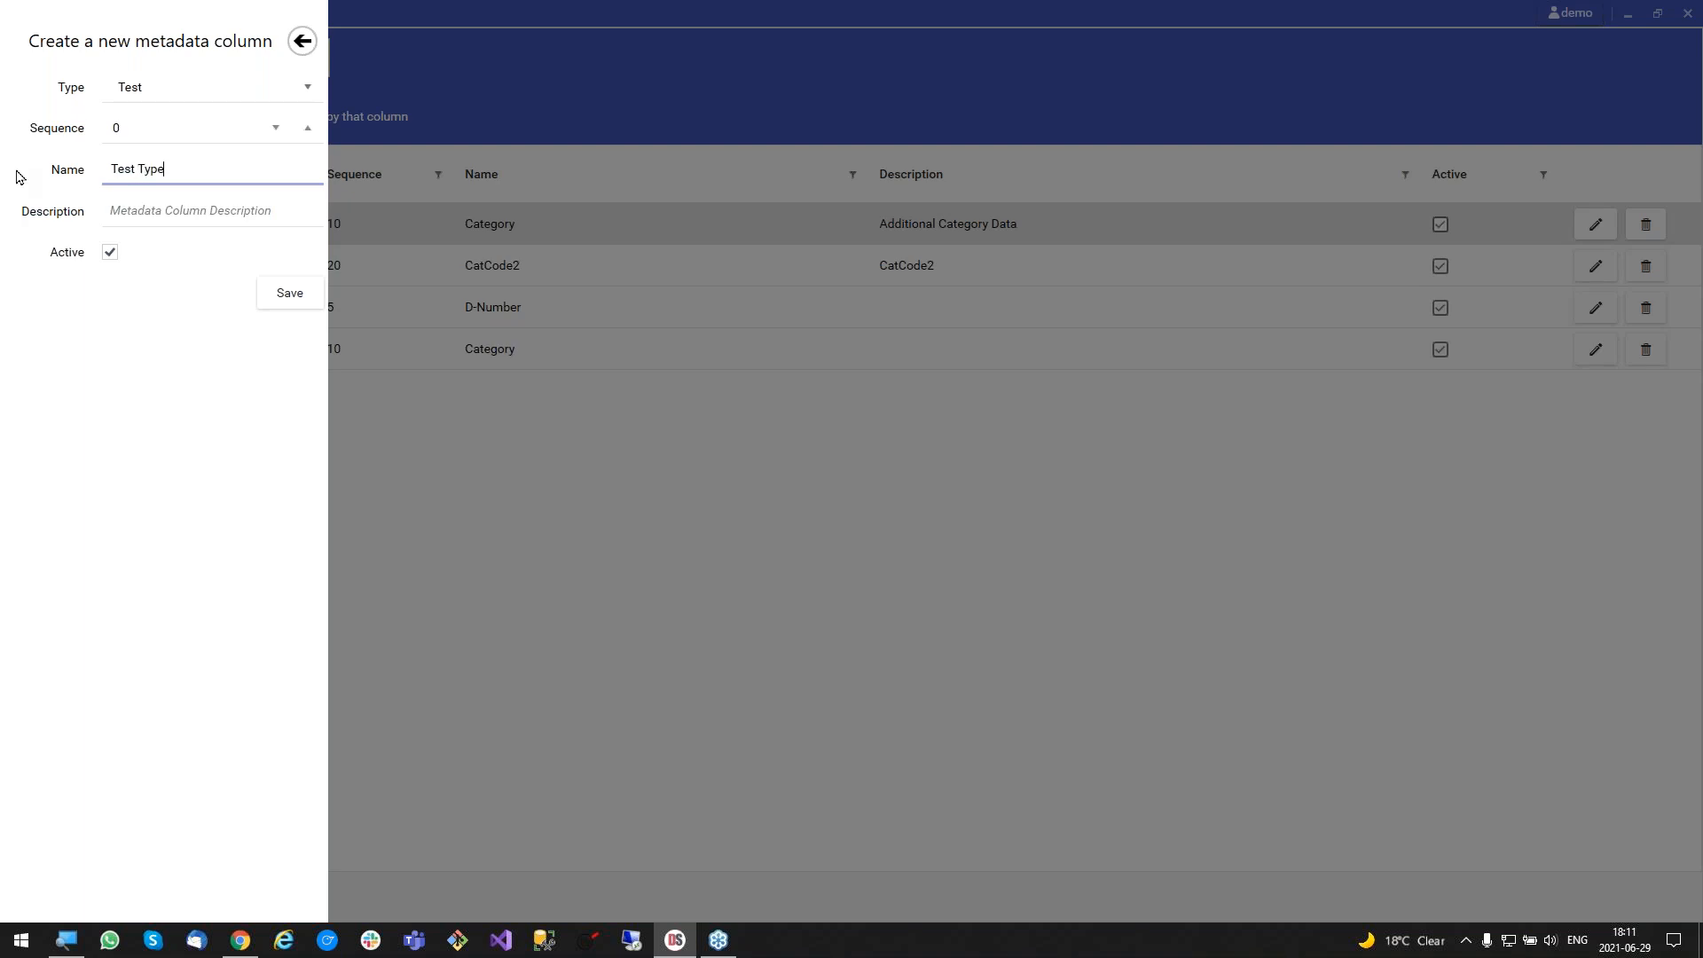
pyautogui.click(293, 296)
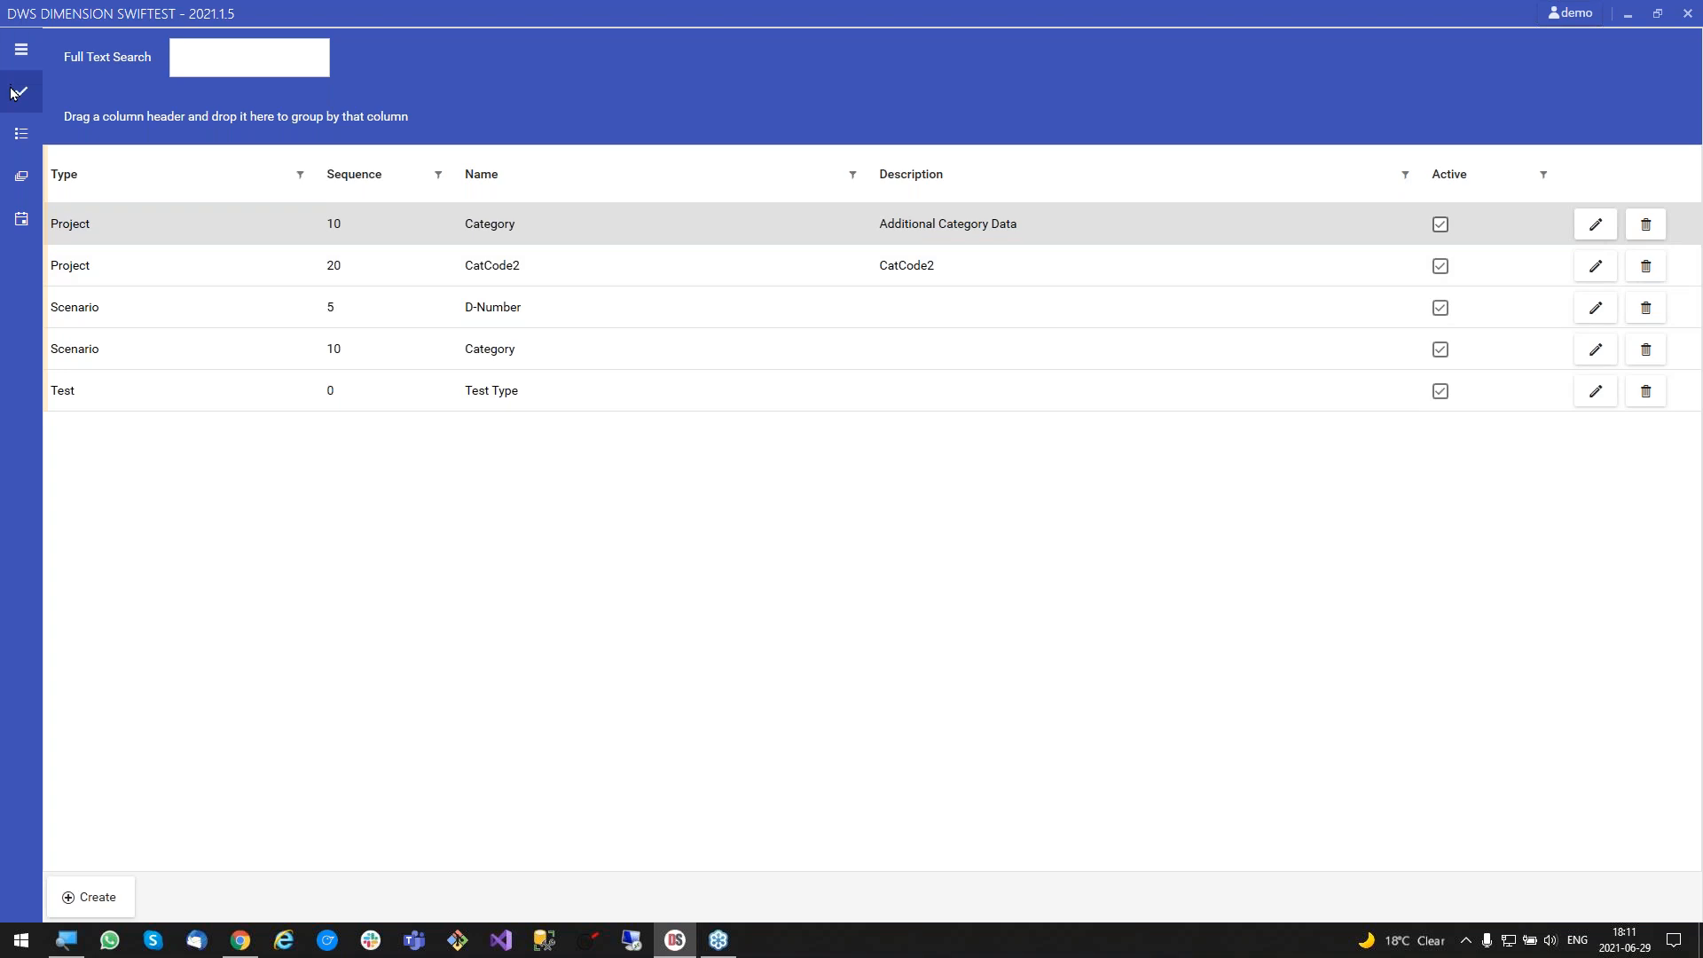
# Open the Product Development scenario's tests in the Oracle Cloud Applications testing project to check their metadata column.
pyautogui.click(17, 93)
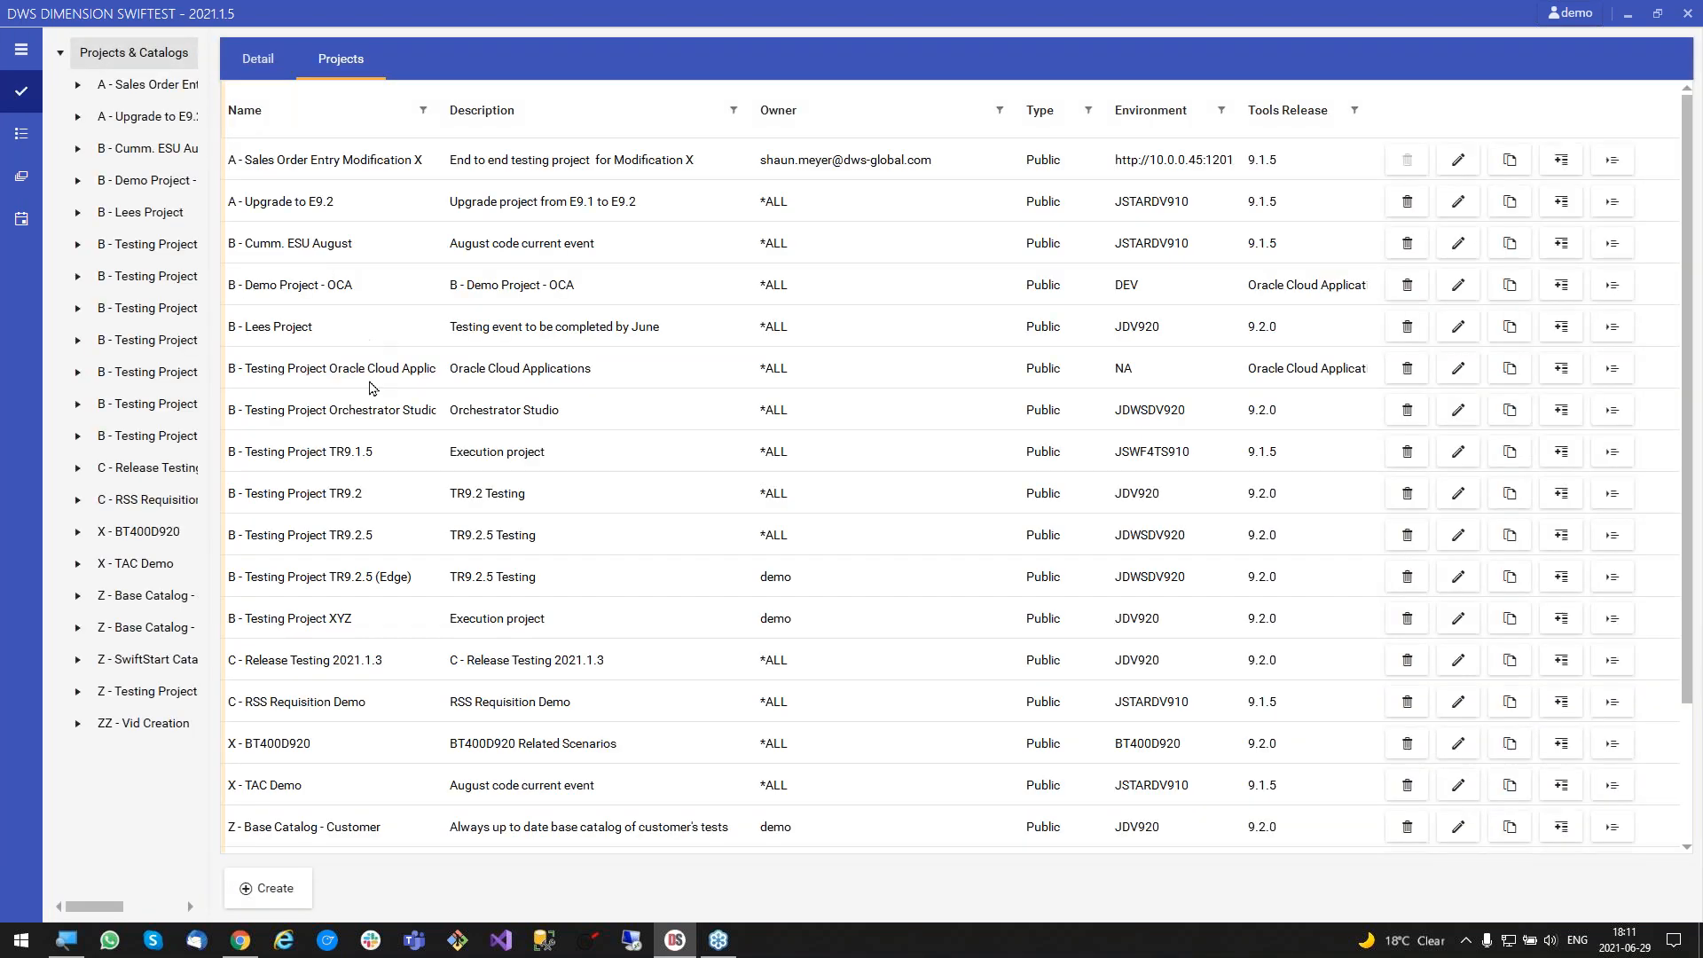
pyautogui.doubleClick(358, 368)
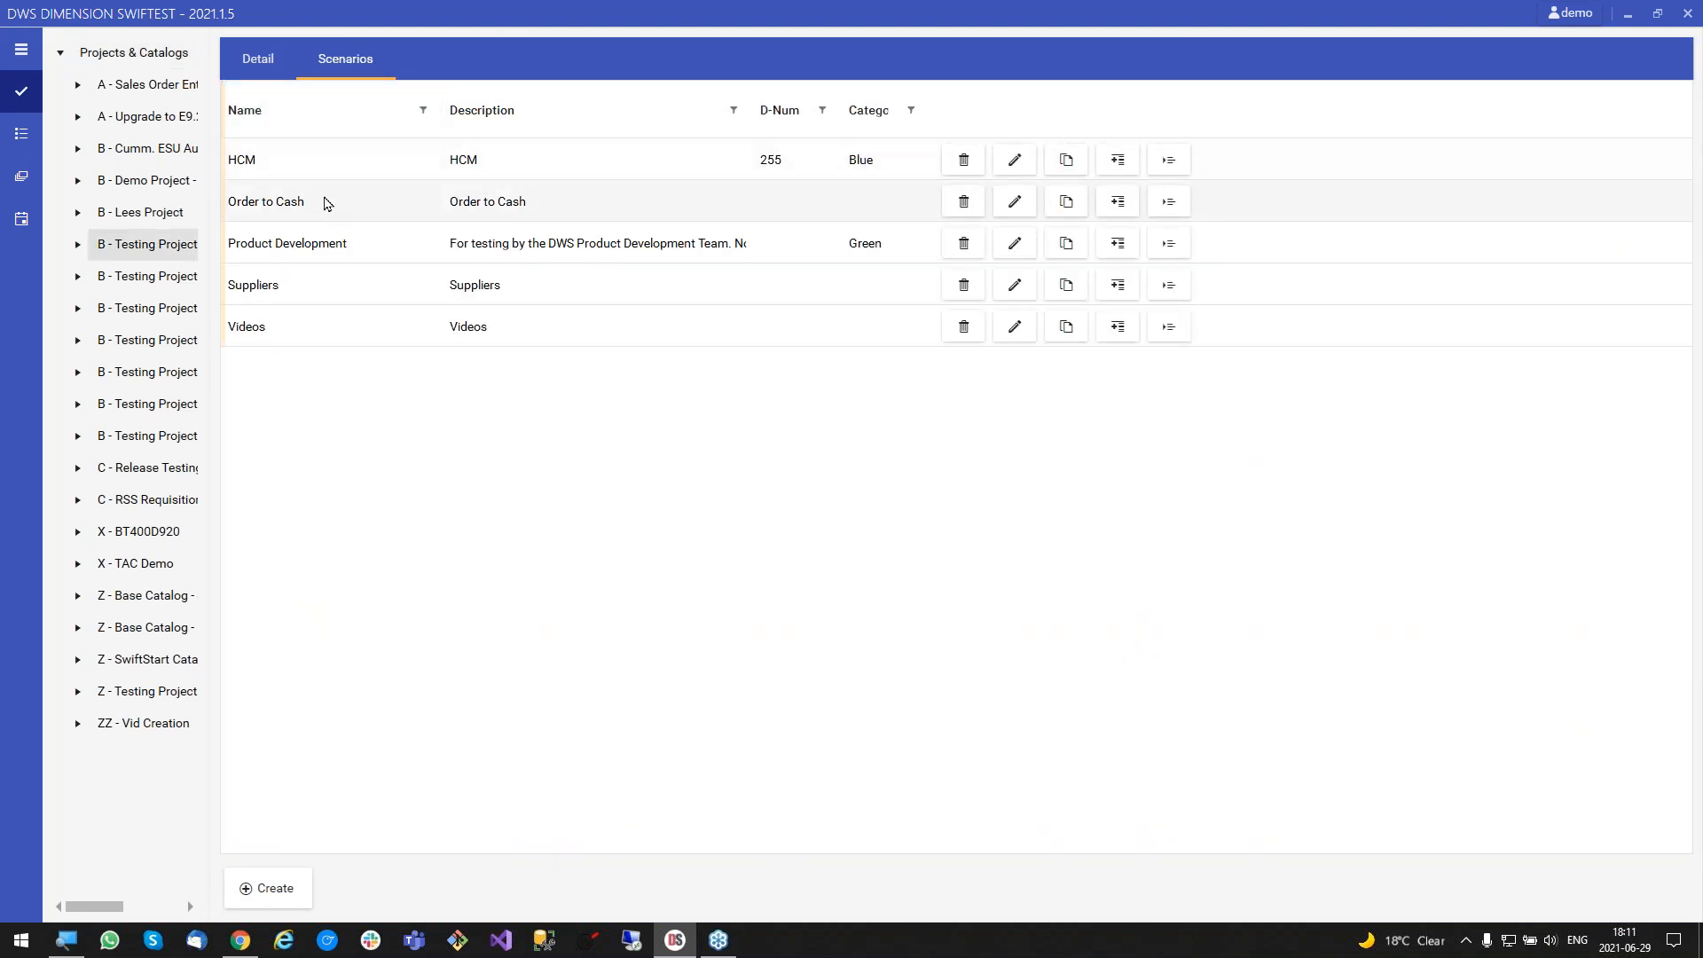
pyautogui.doubleClick(310, 250)
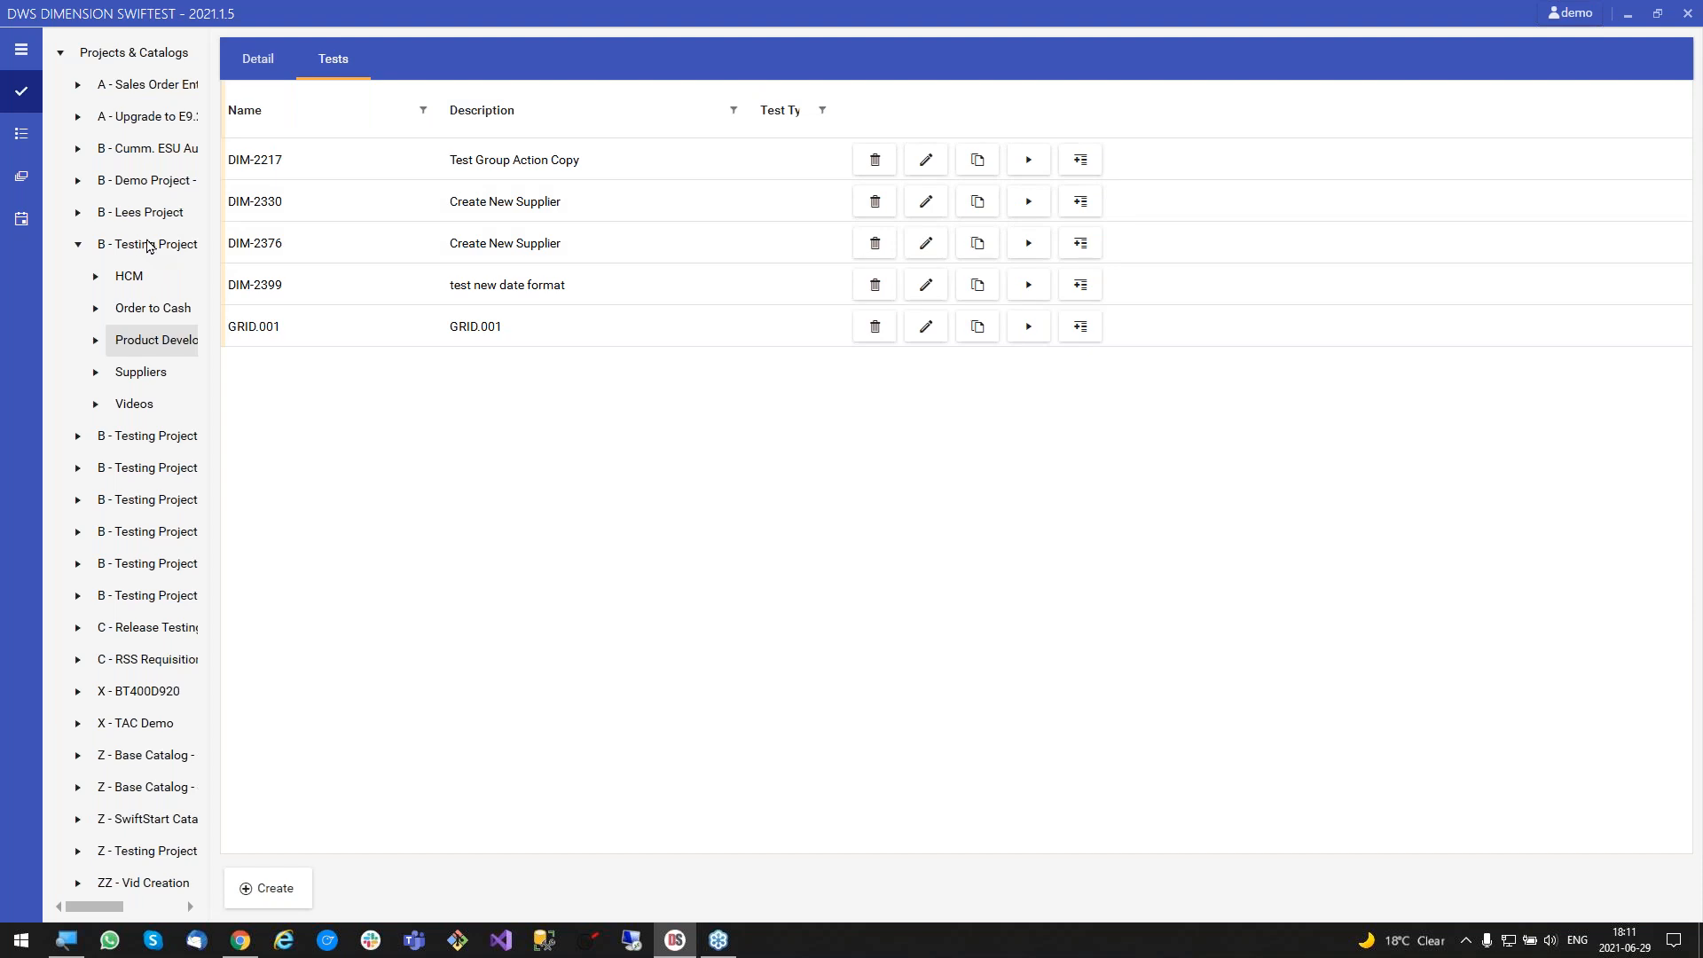
# Create a scenario named Community Cafe Scenario in the same project, with description For the Community Cafe and Category Yellow.
pyautogui.click(148, 245)
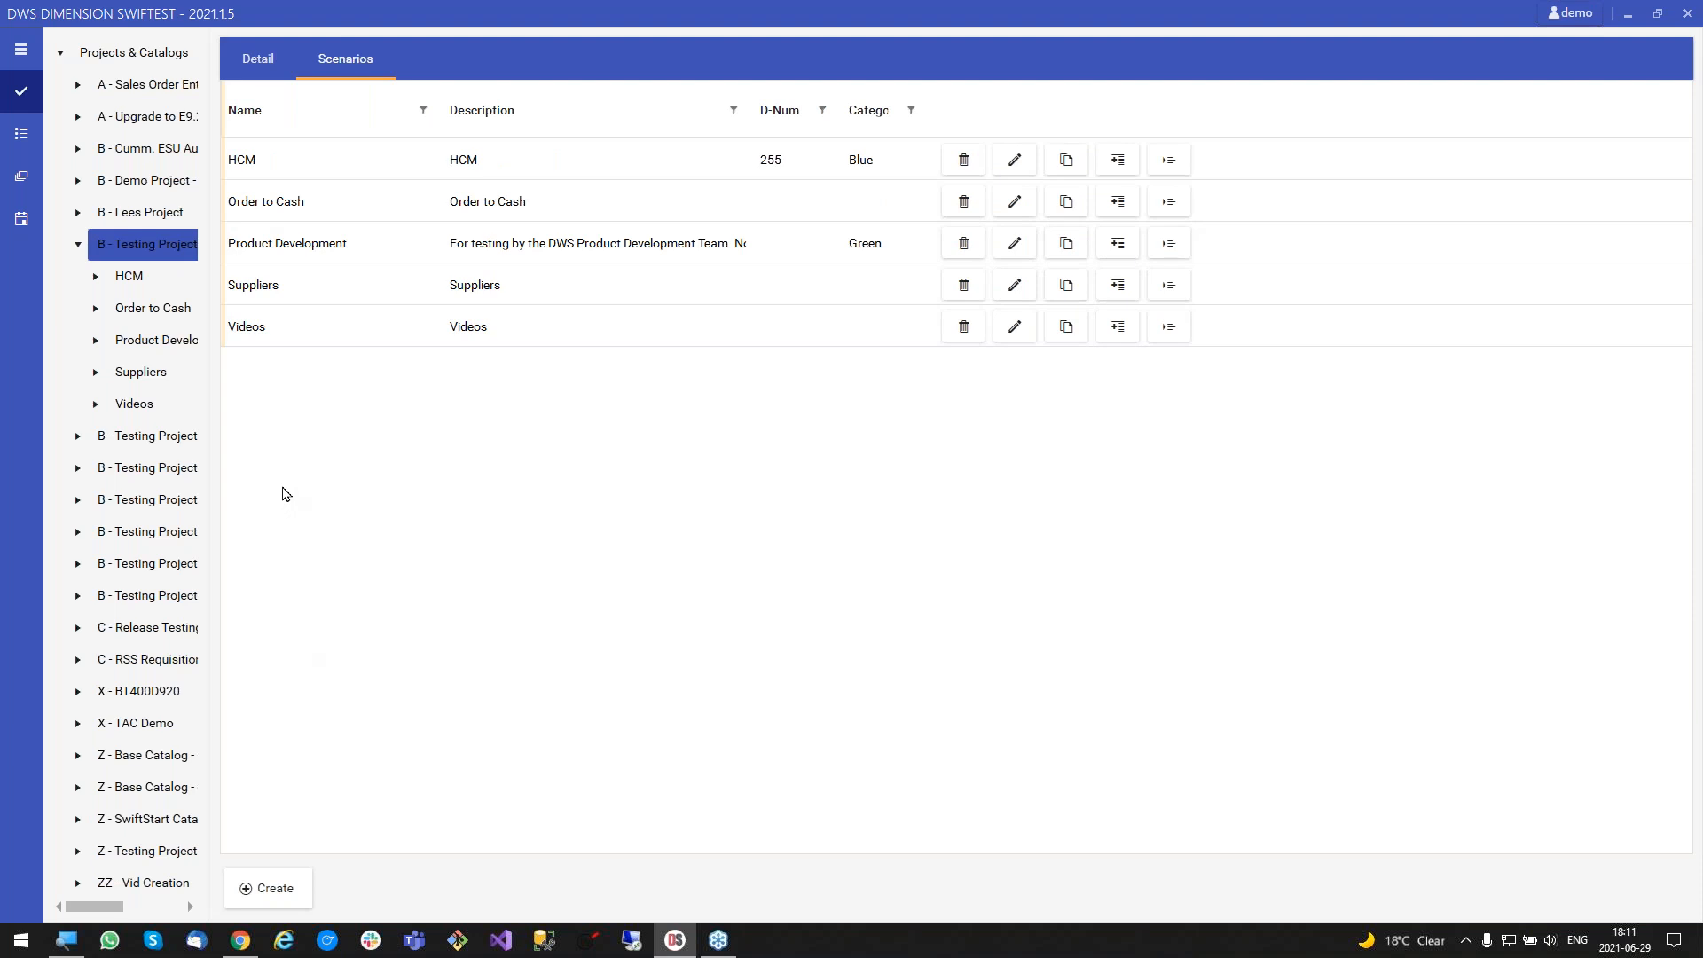
pyautogui.click(265, 890)
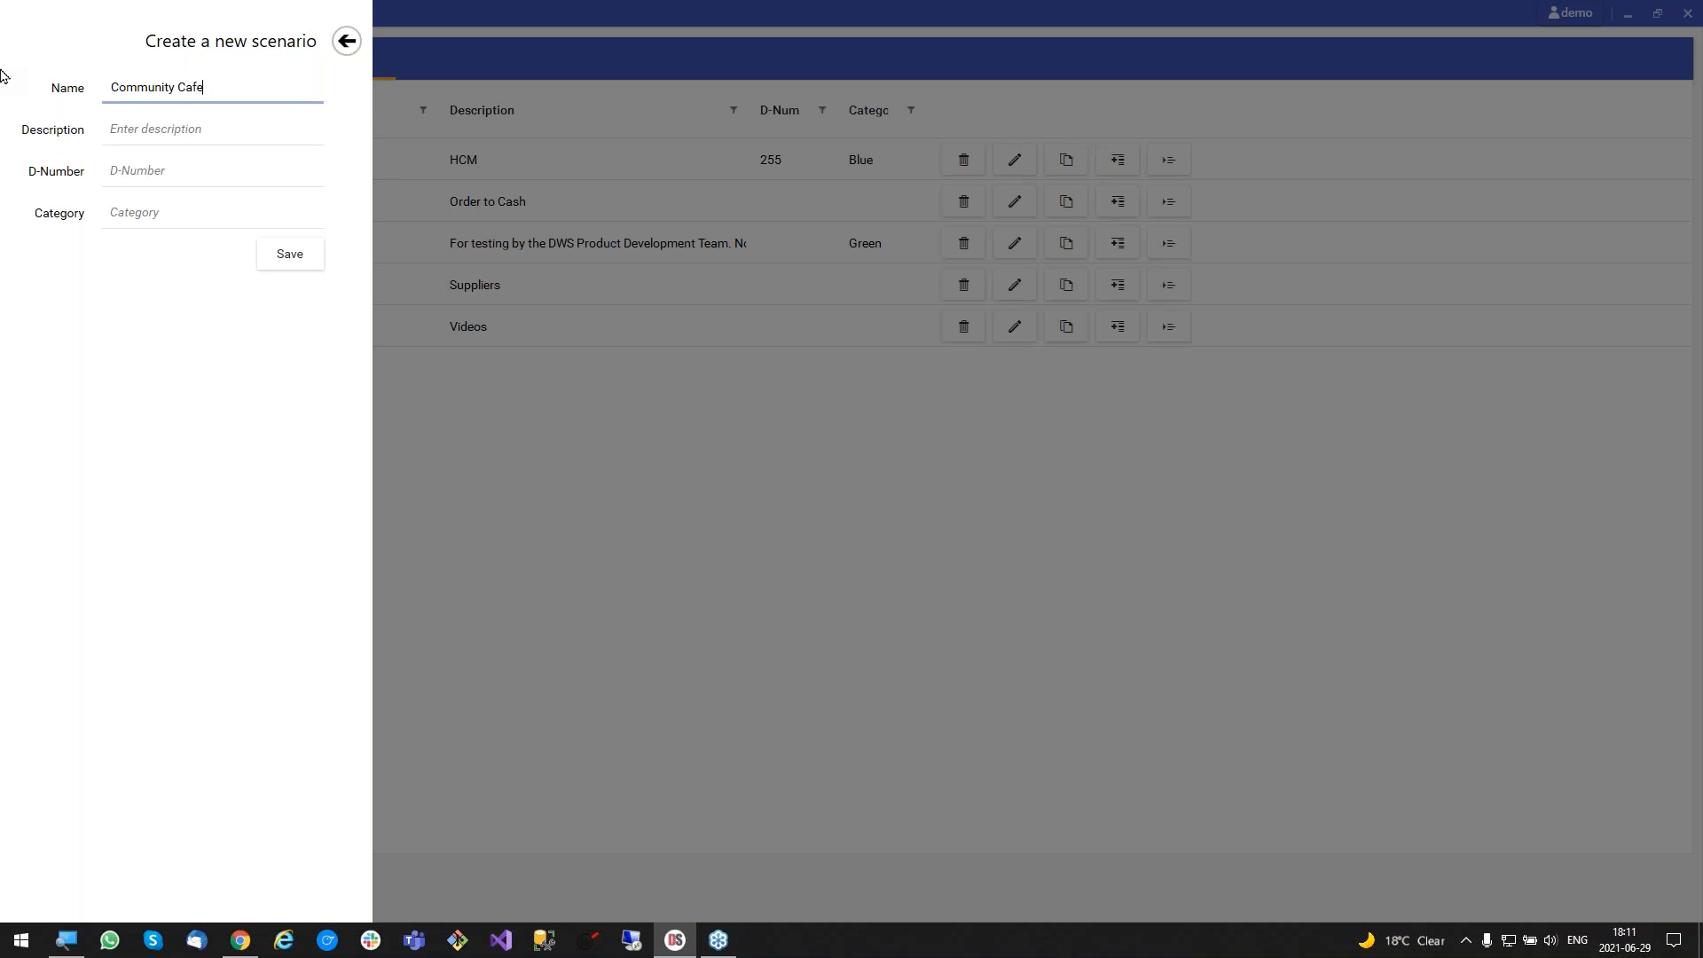
pyautogui.press('Tab')
pyautogui.write('For')
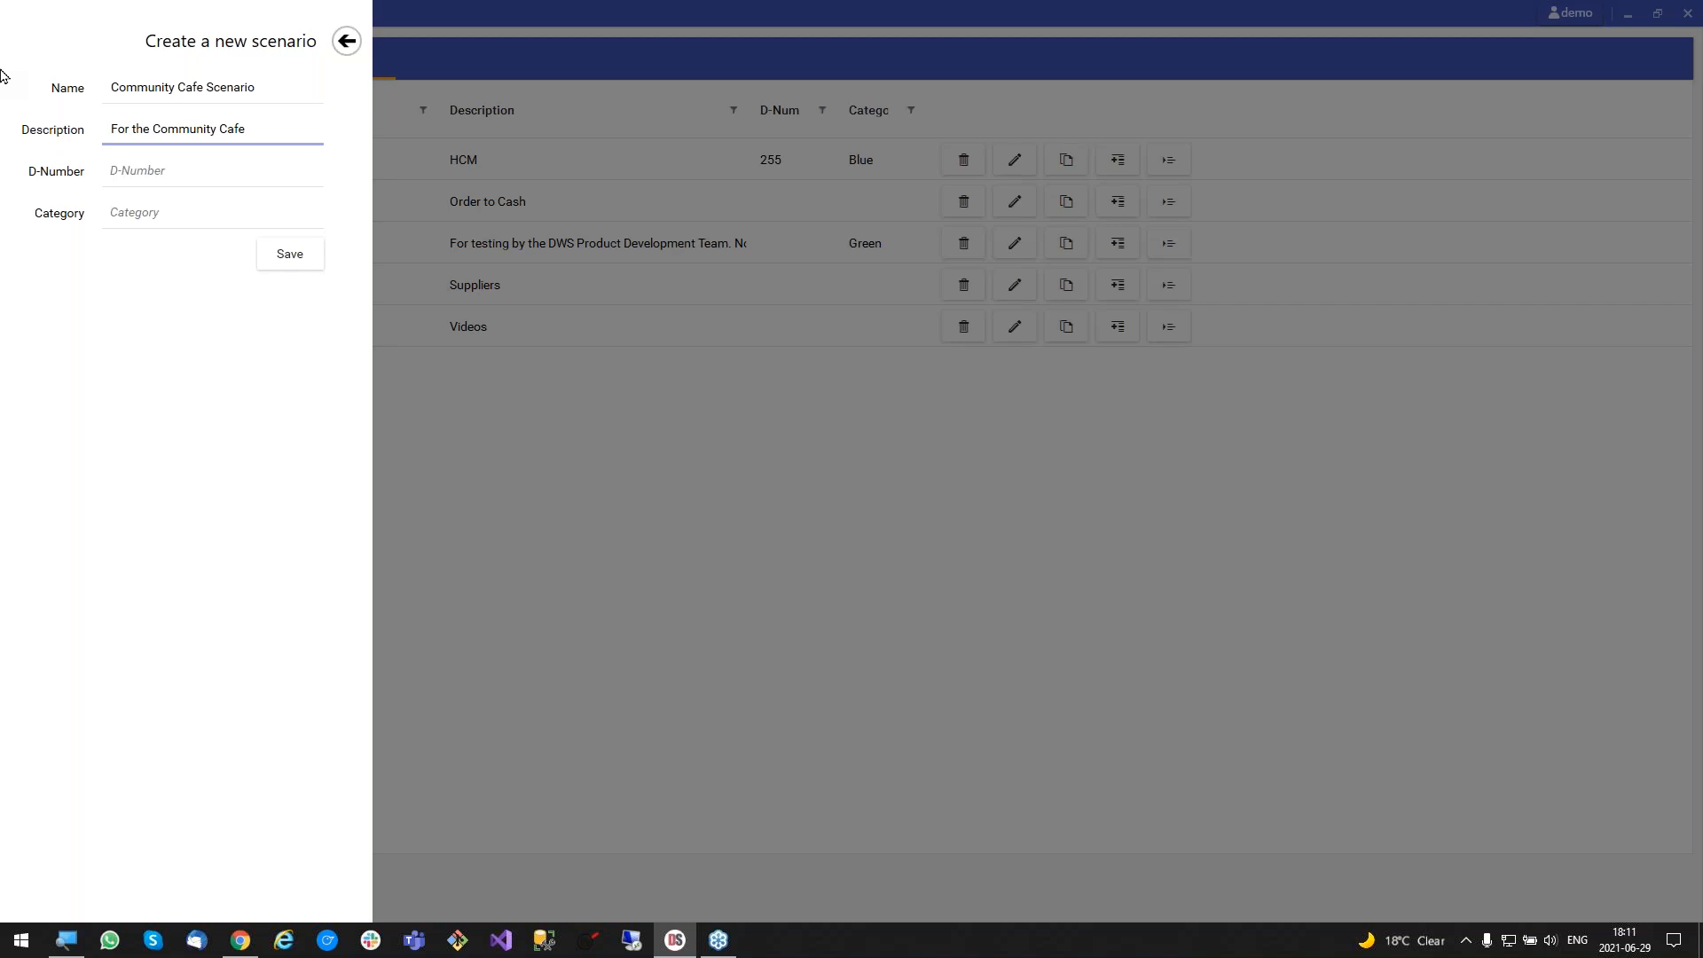
pyautogui.click(193, 214)
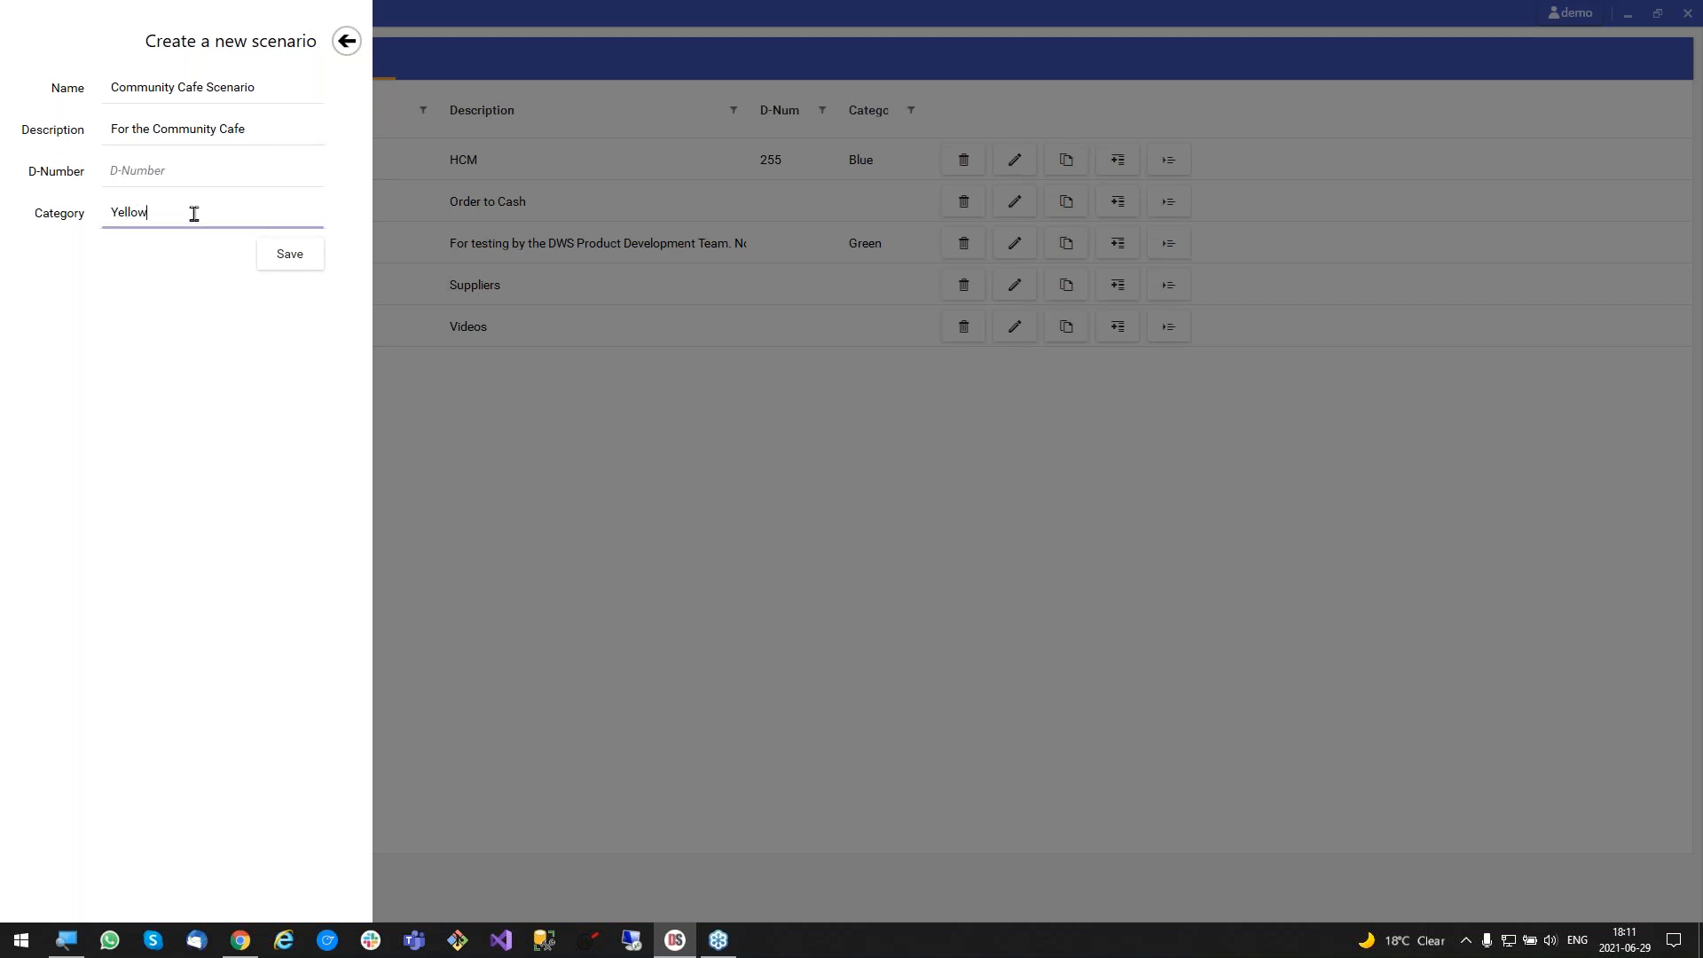
pyautogui.click(300, 261)
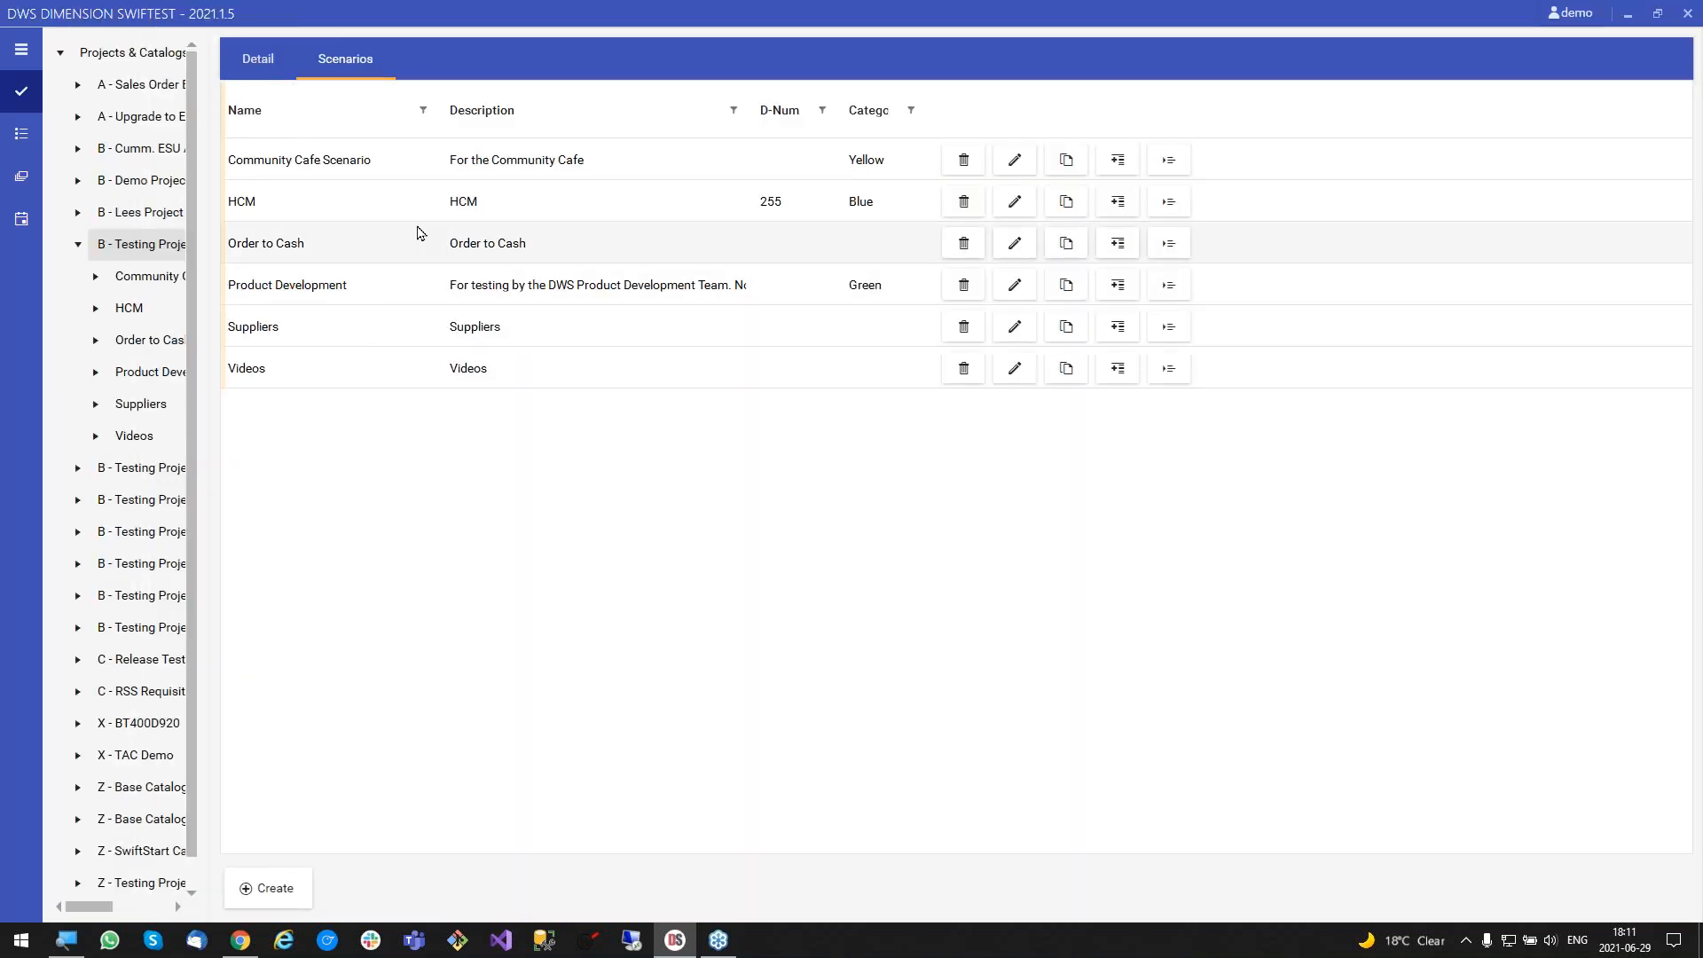
# Deactivate the D-Number metadata column for scenarios in the metadata configuration and save it.
pyautogui.click(1571, 18)
pyautogui.moveTo(1553, 53)
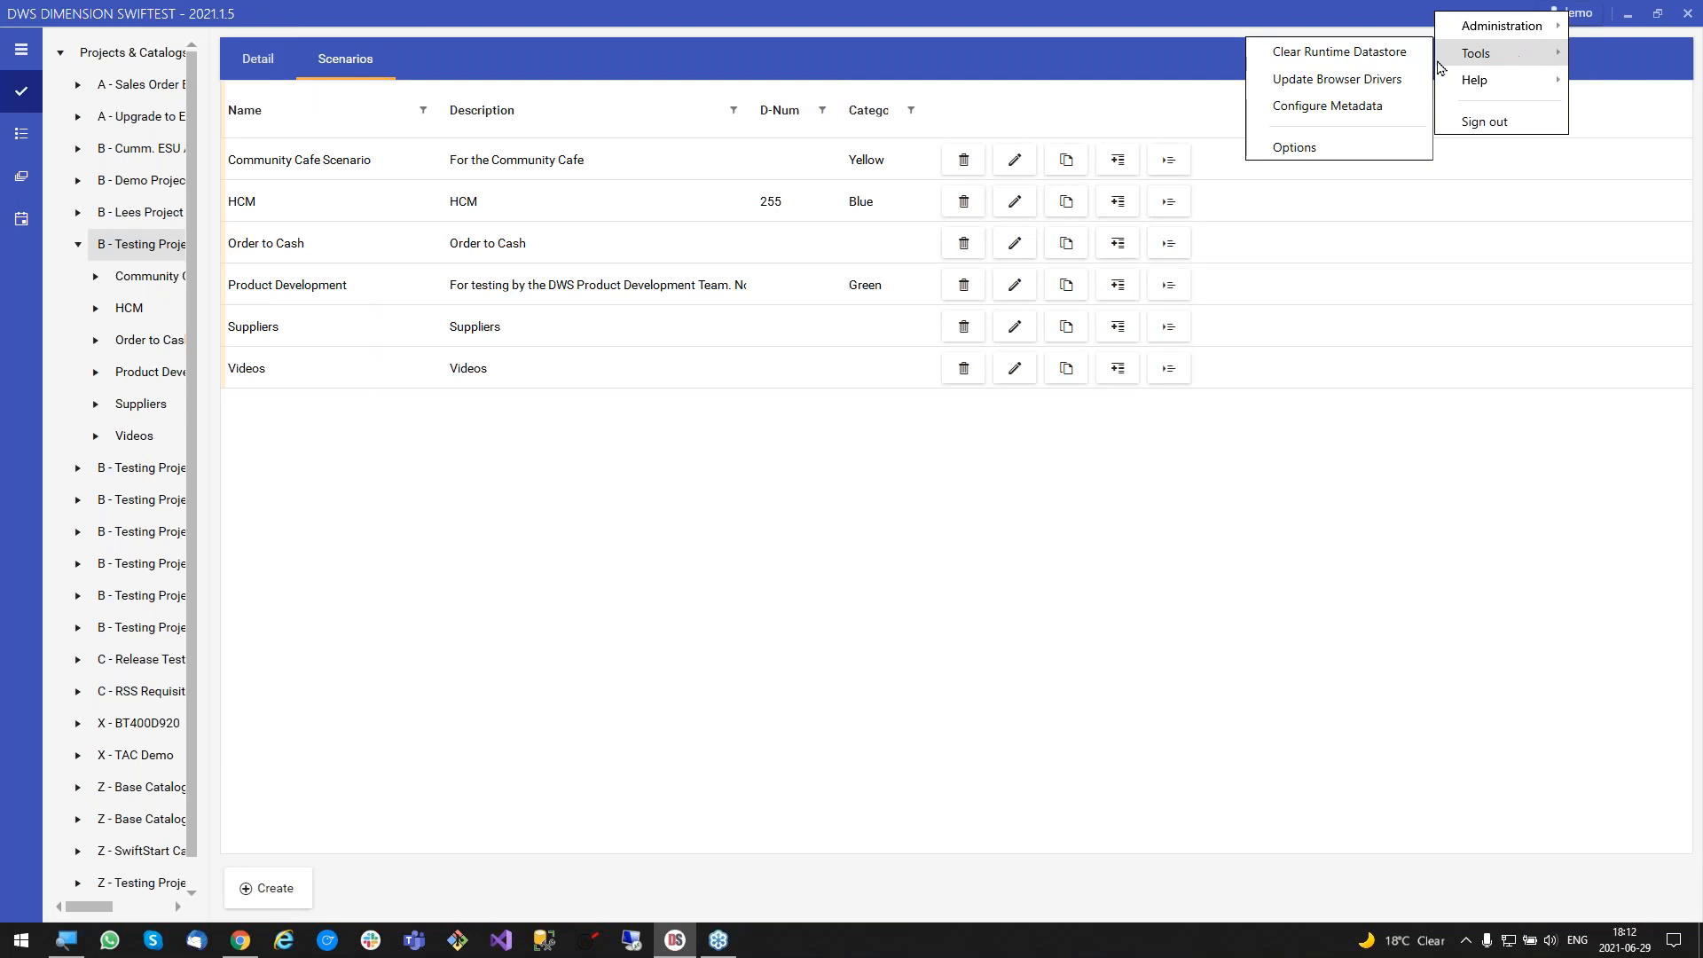
pyautogui.click(1317, 108)
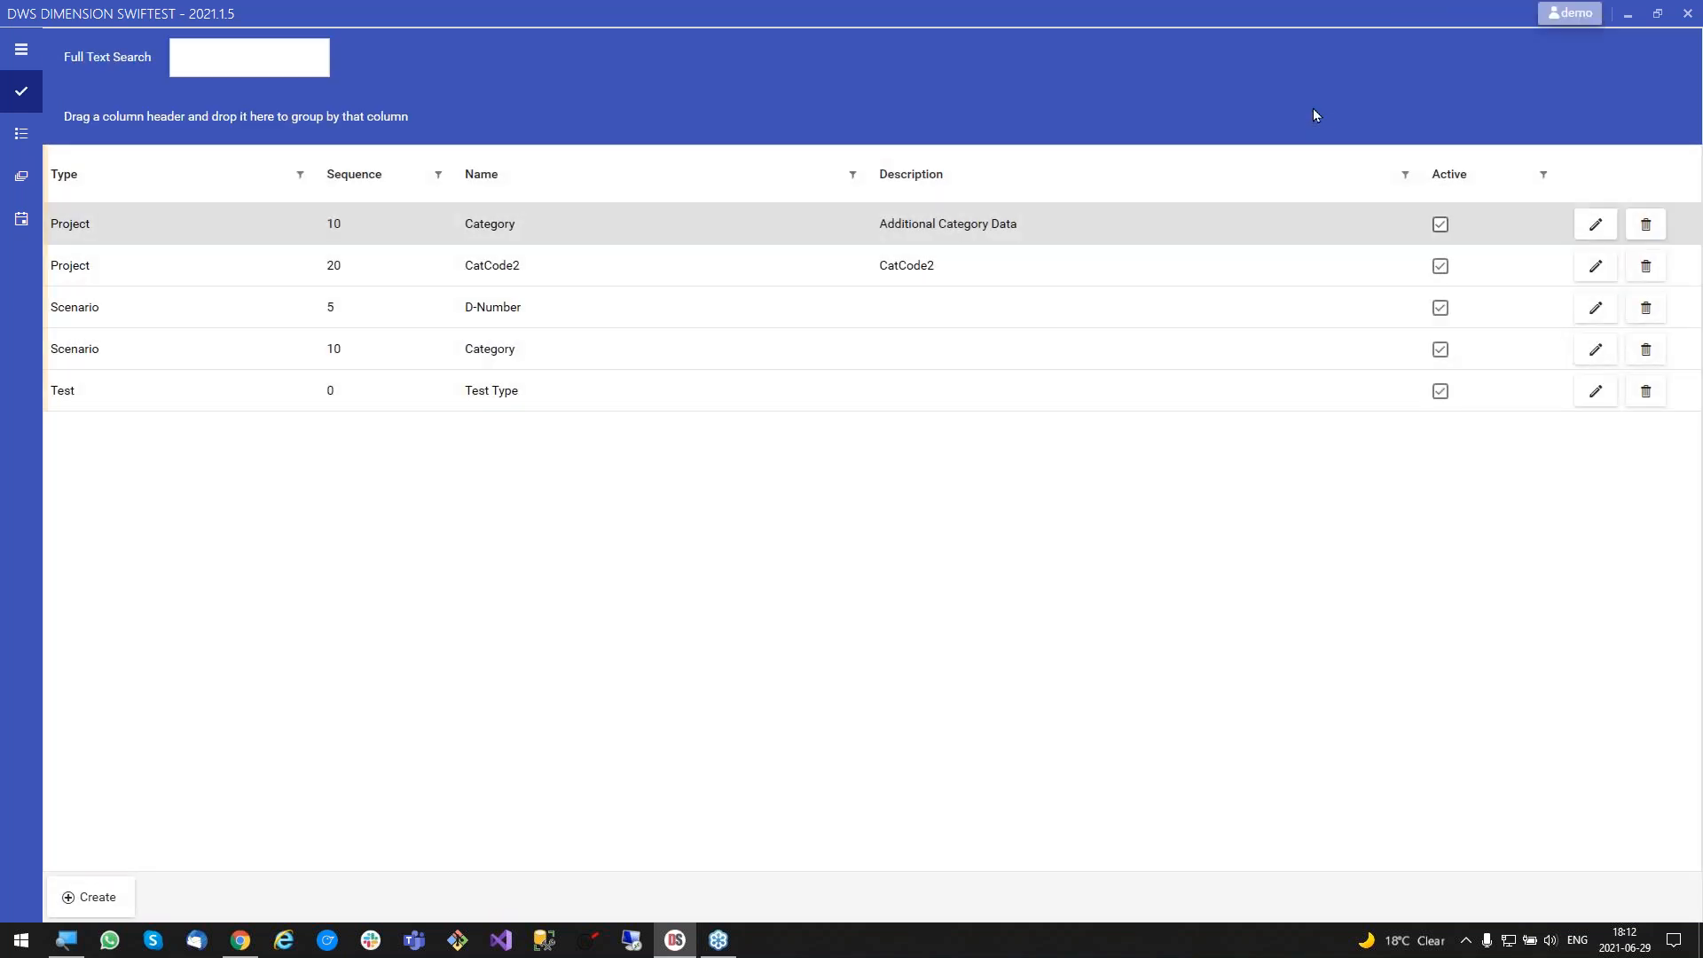
pyautogui.click(555, 315)
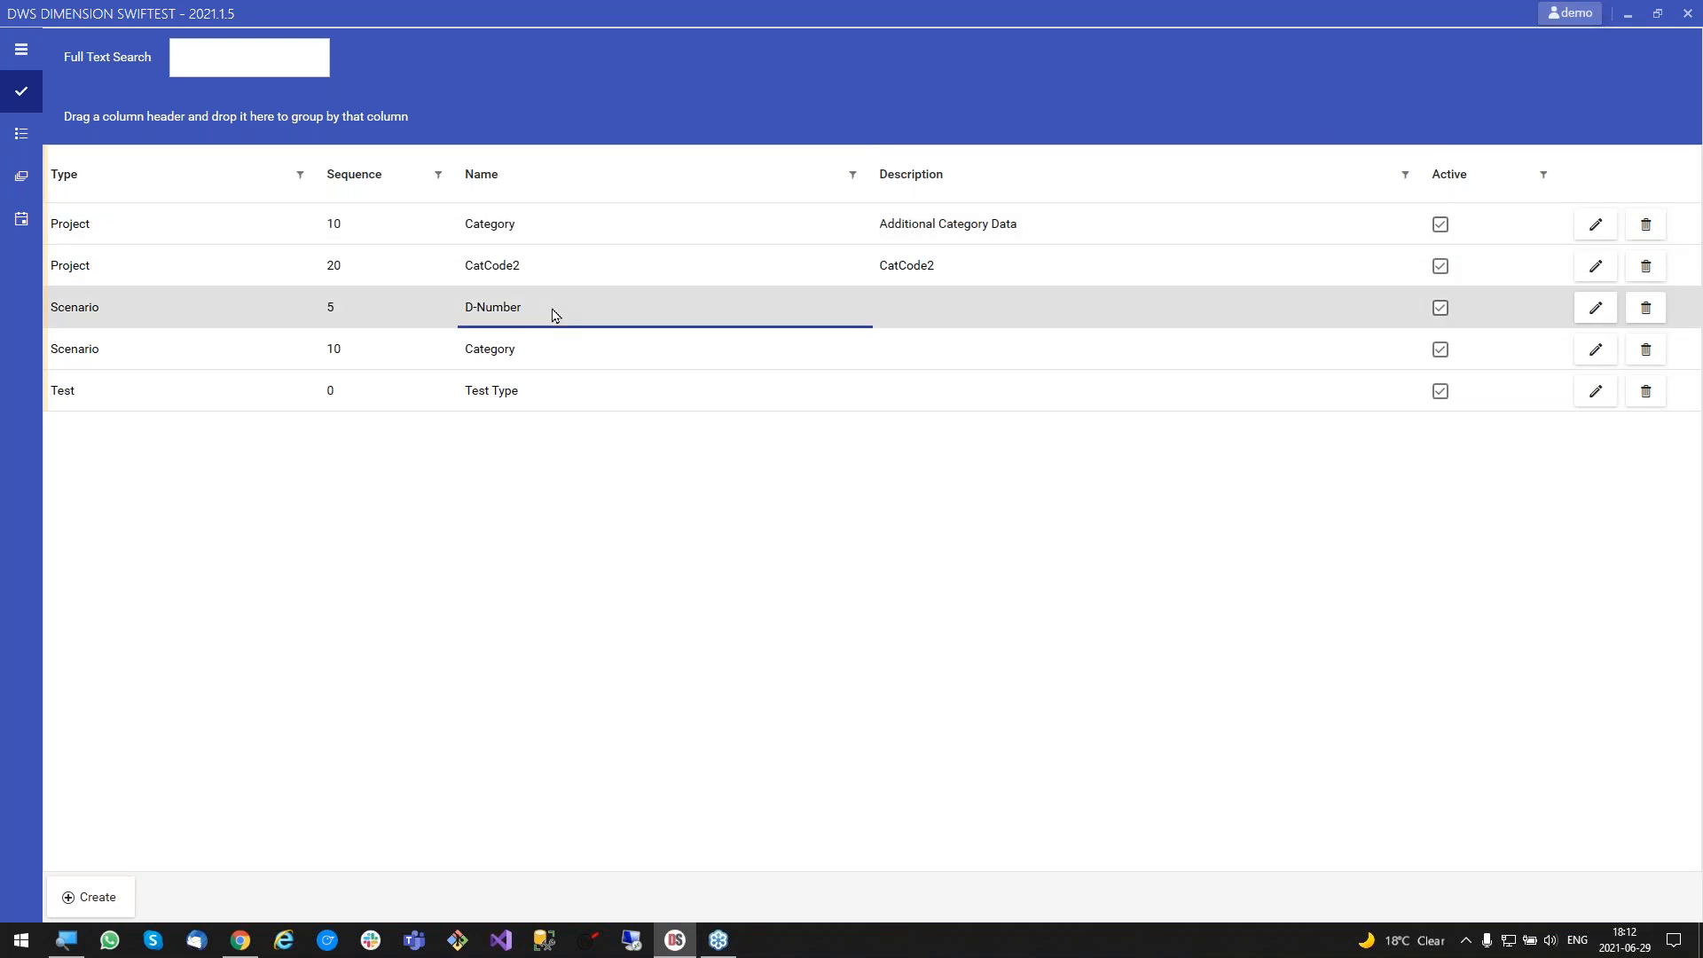
pyautogui.click(1597, 310)
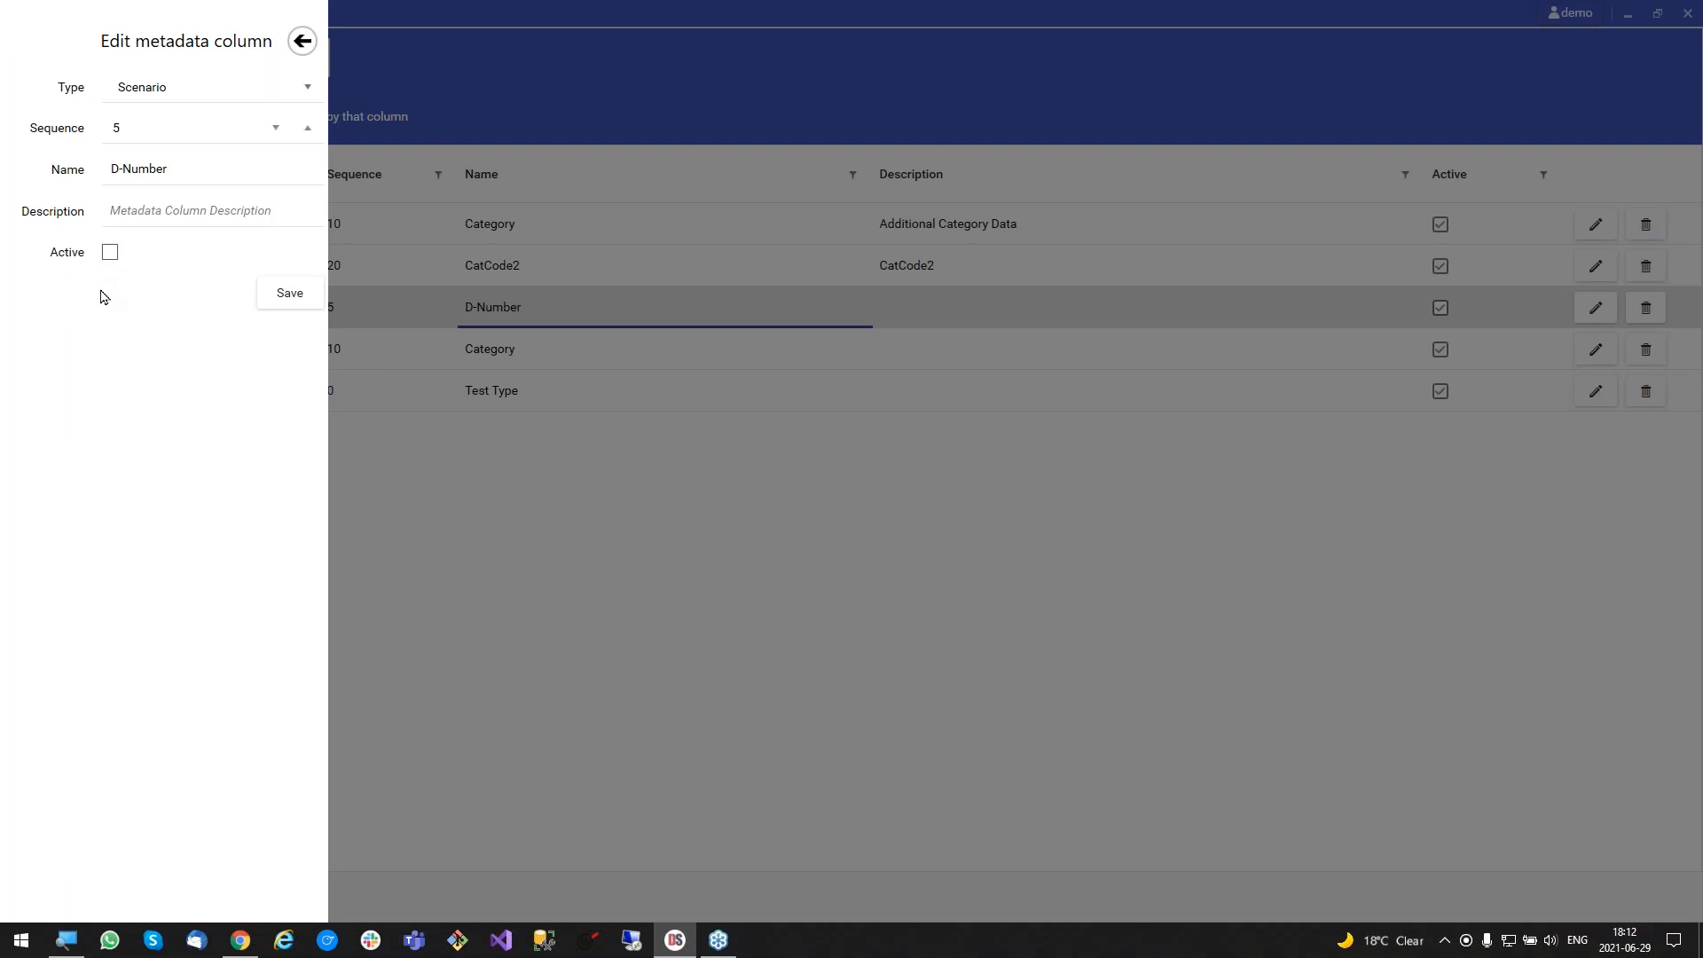
pyautogui.click(278, 305)
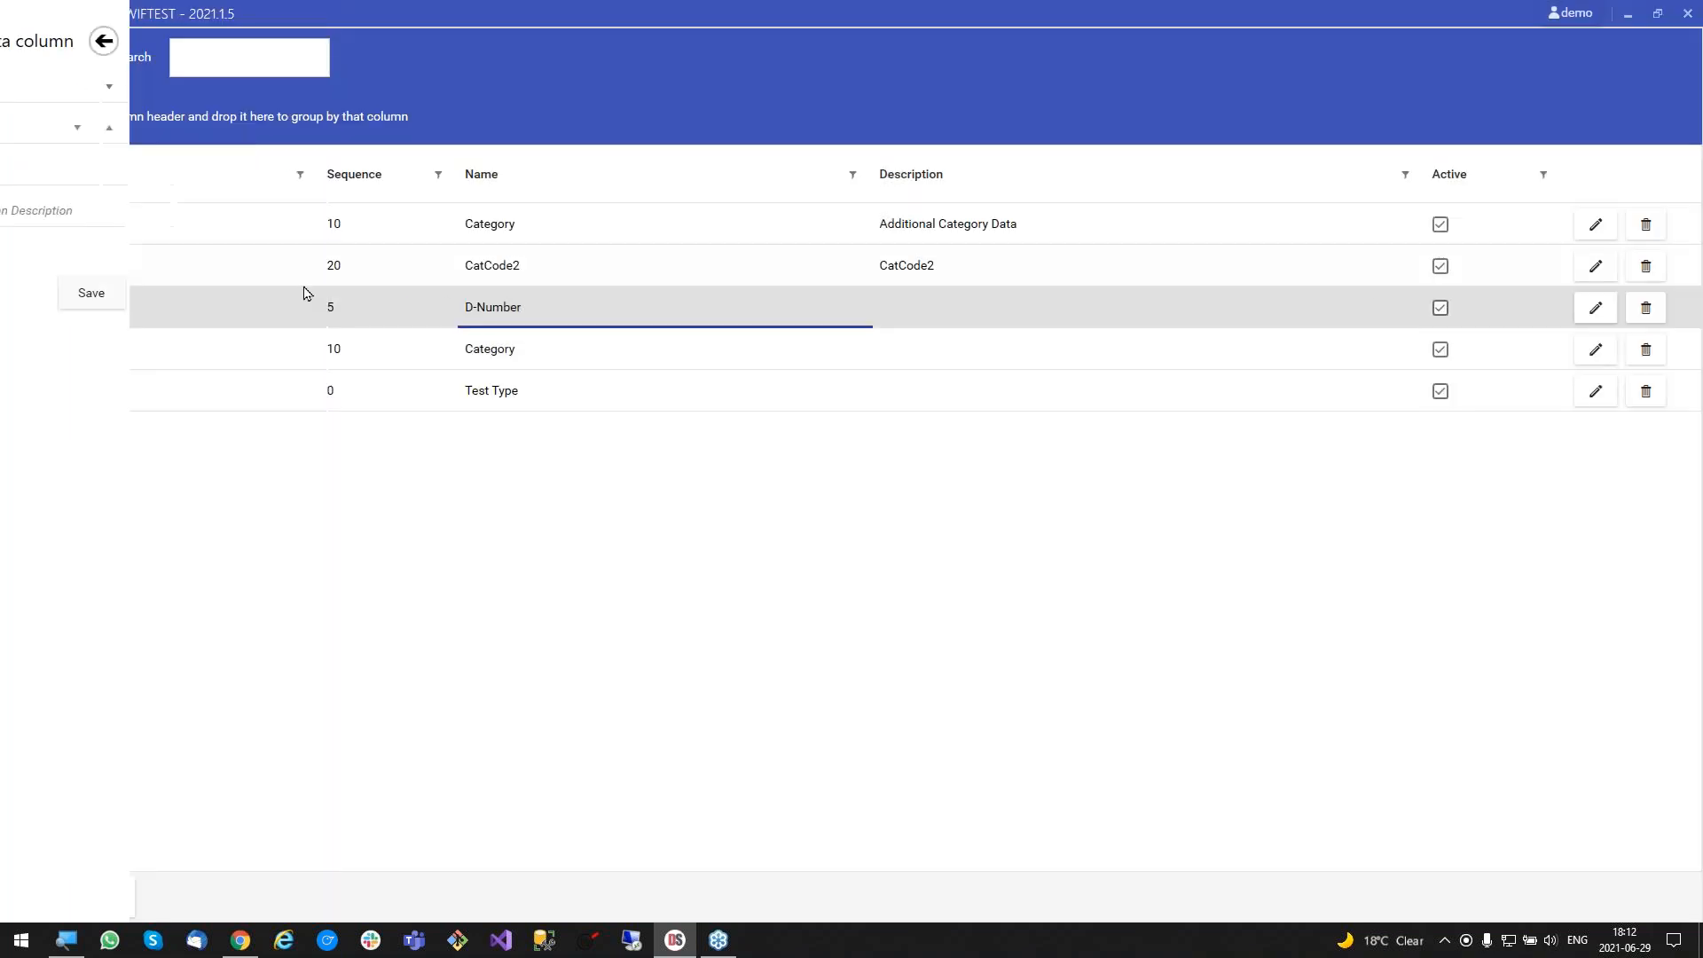
# Check the testing project's scenario list and the Community Cafe Scenario's edit form for the active metadata columns.
pyautogui.click(25, 91)
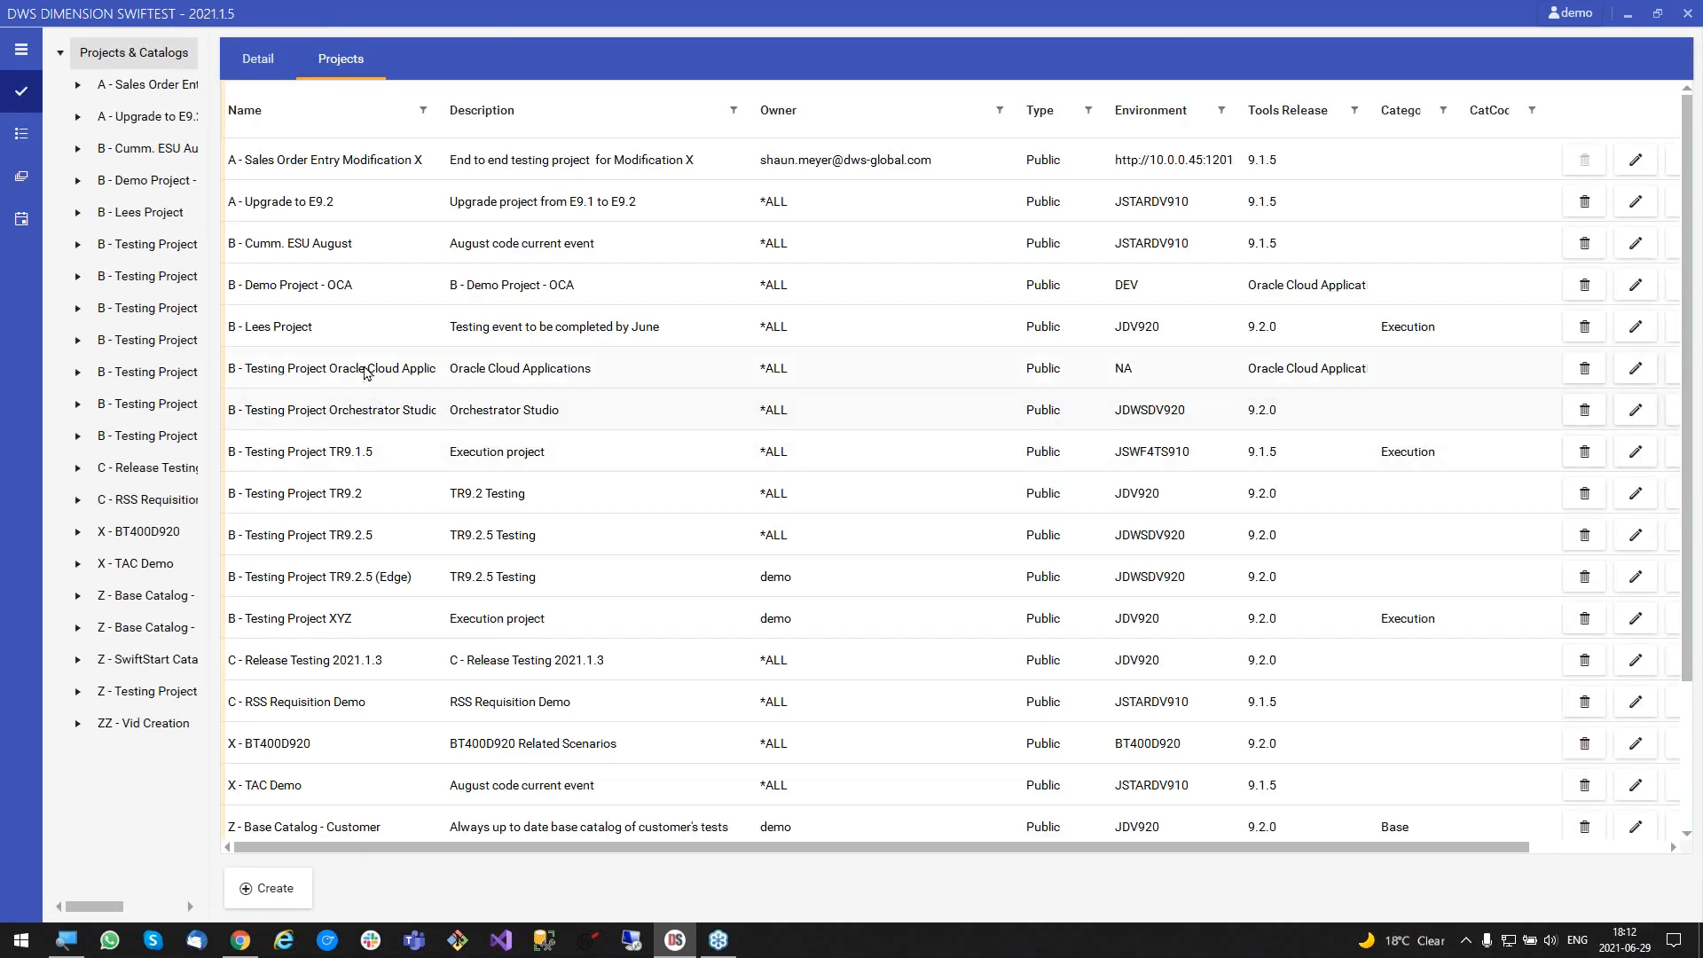
pyautogui.doubleClick(366, 370)
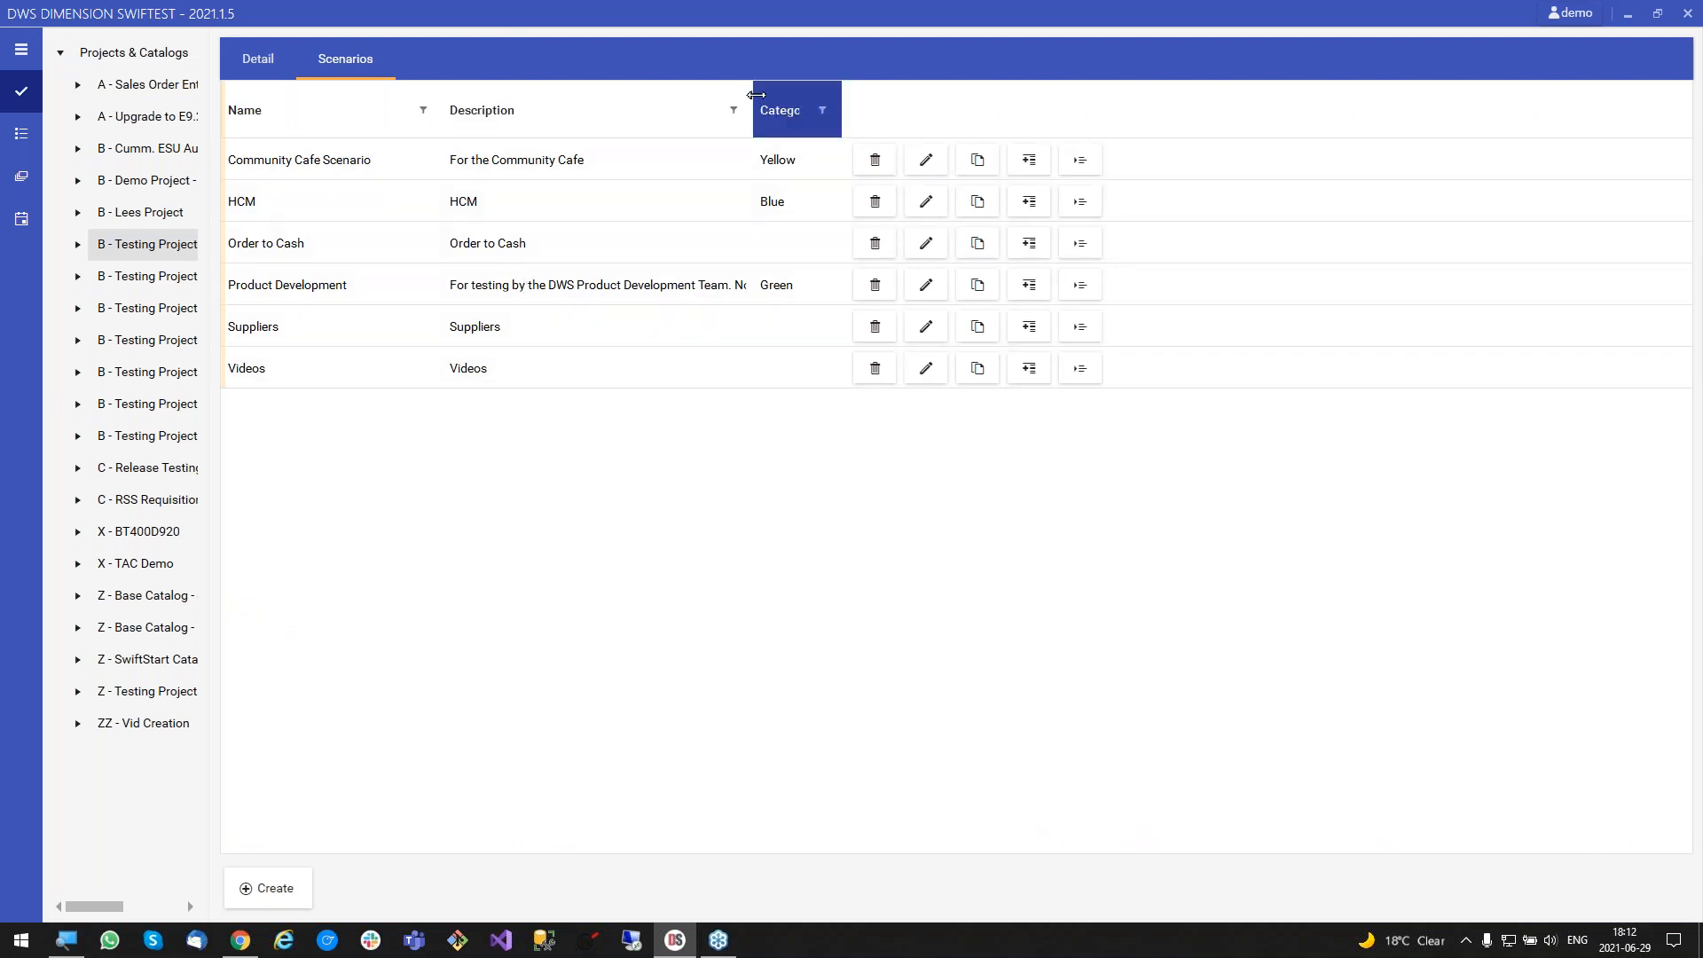
pyautogui.click(925, 160)
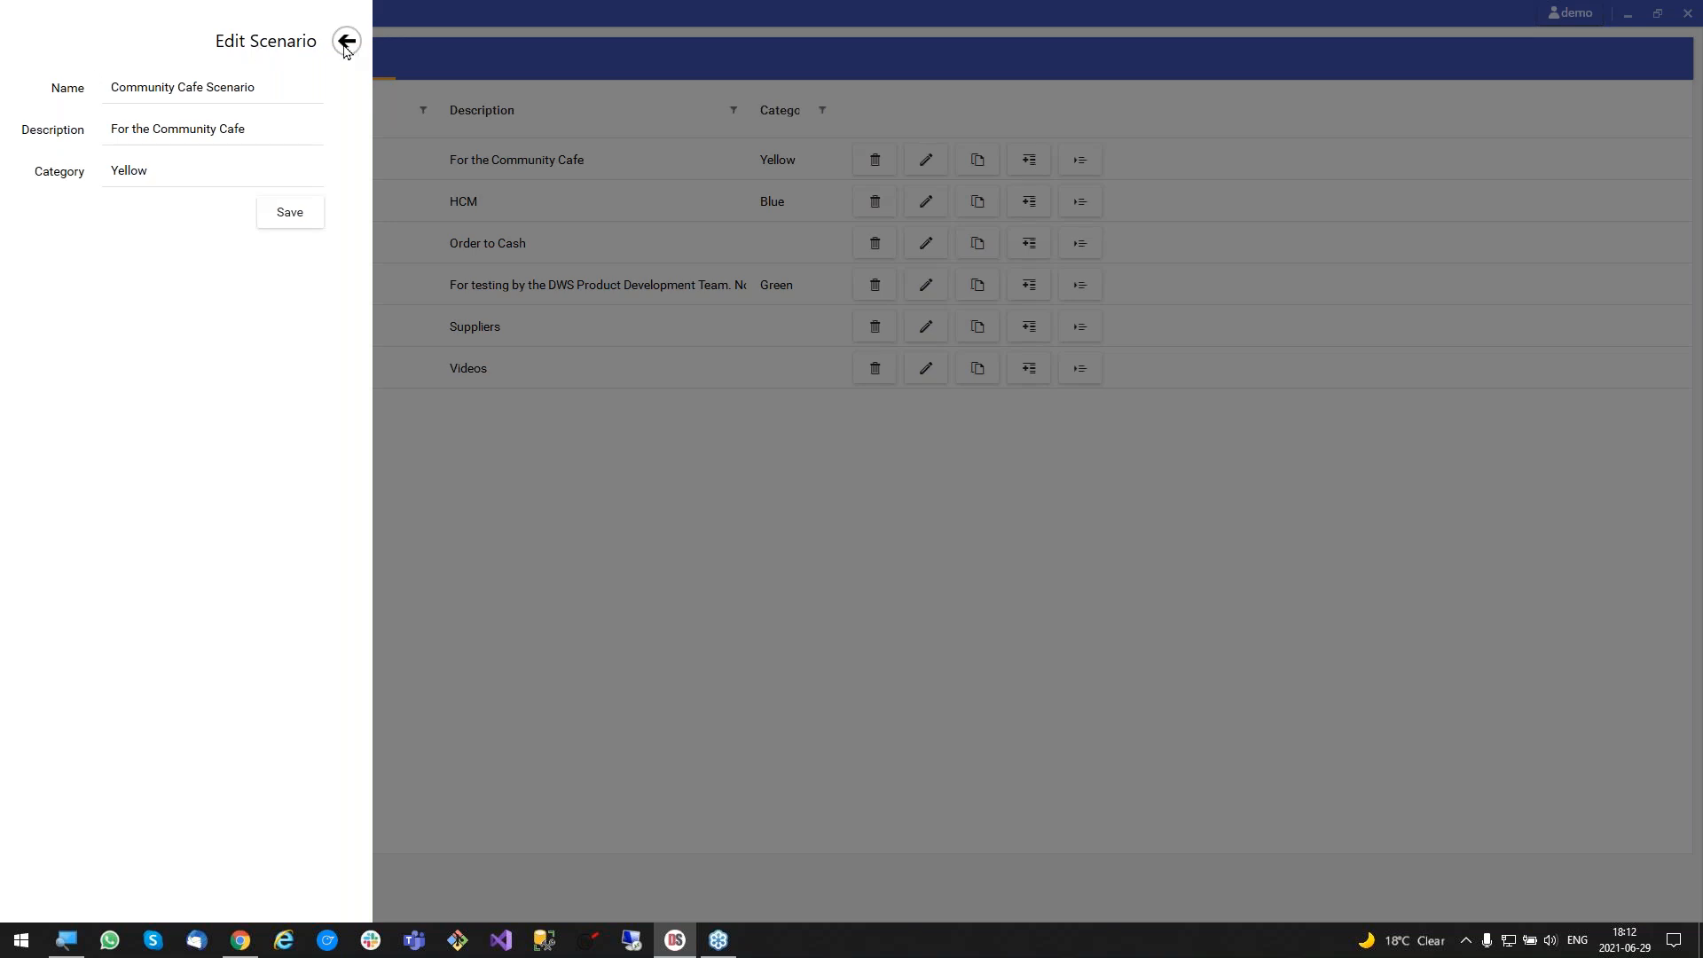
pyautogui.click(347, 42)
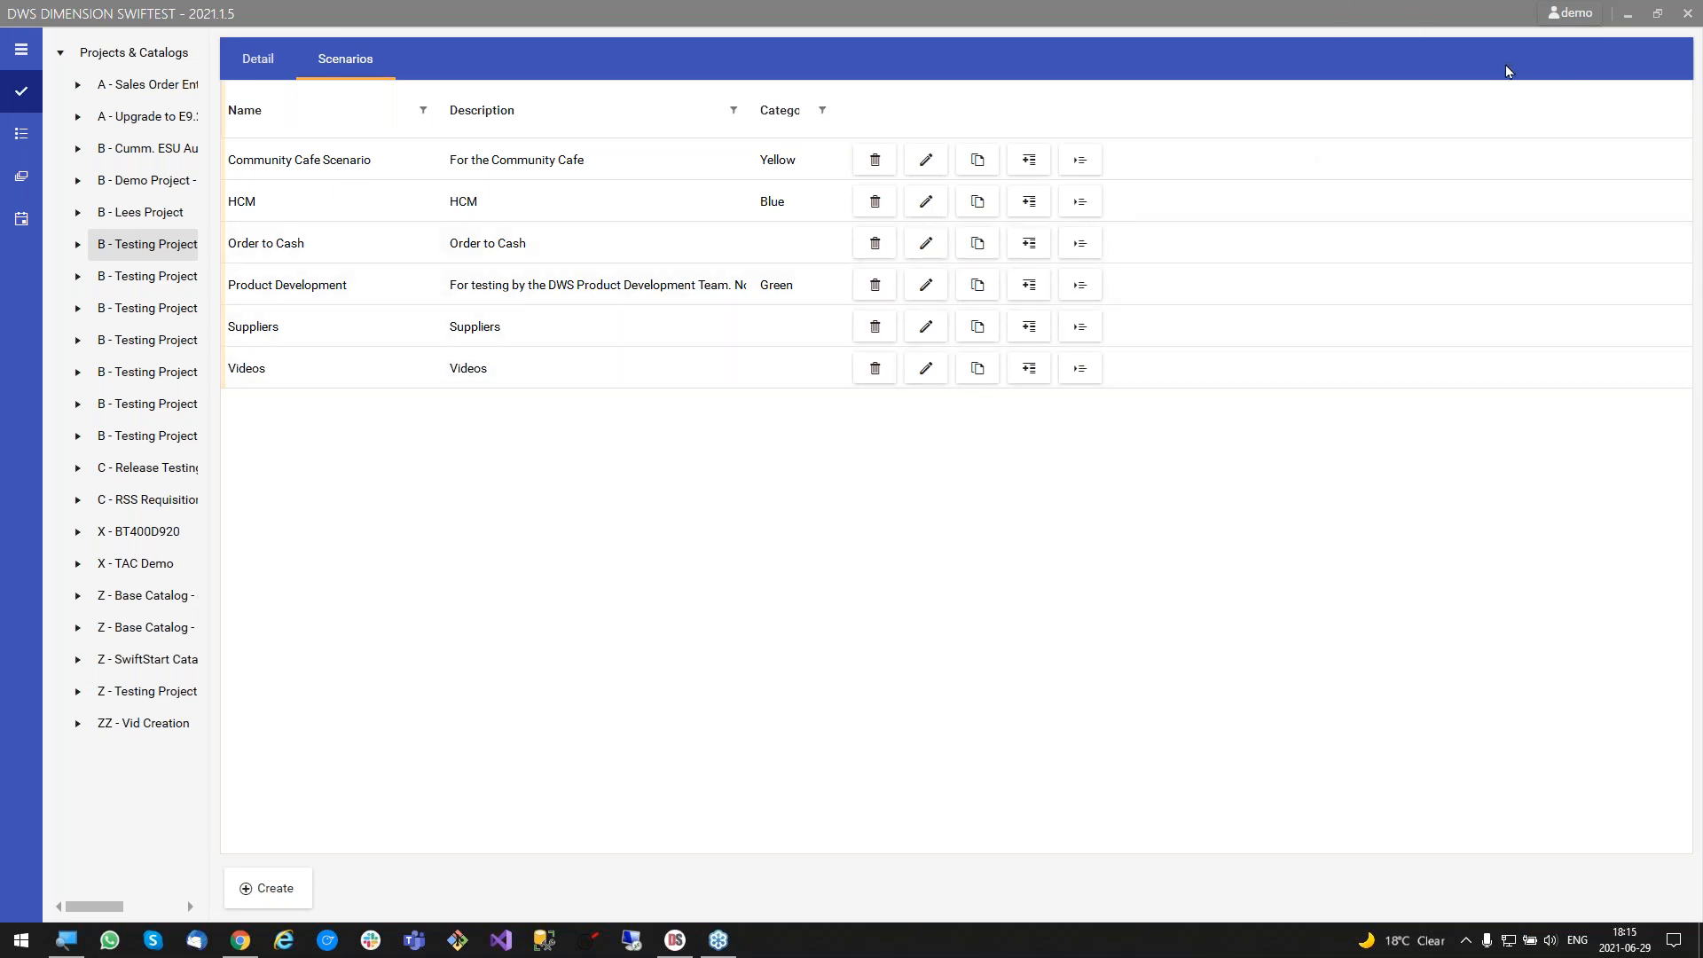
# Return to the metadata configuration and try the Type filter with Project and Scenario in turn, leaving it unfiltered.
pyautogui.click(1571, 13)
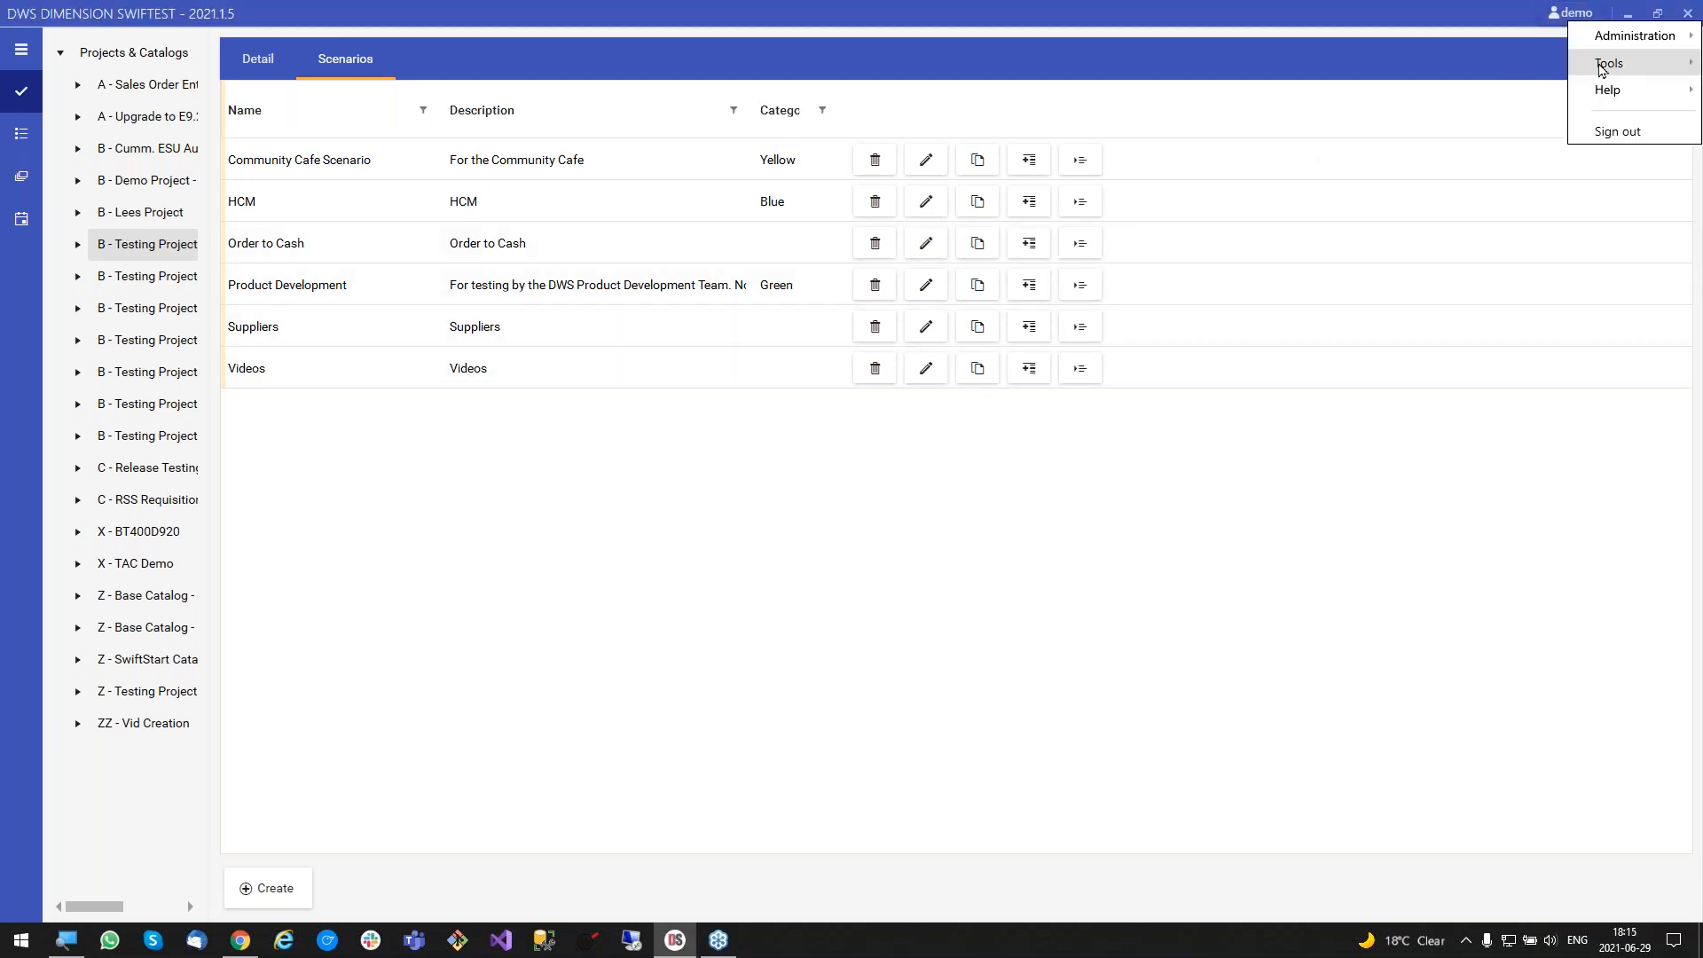
pyautogui.moveTo(1608, 66)
pyautogui.click(1467, 114)
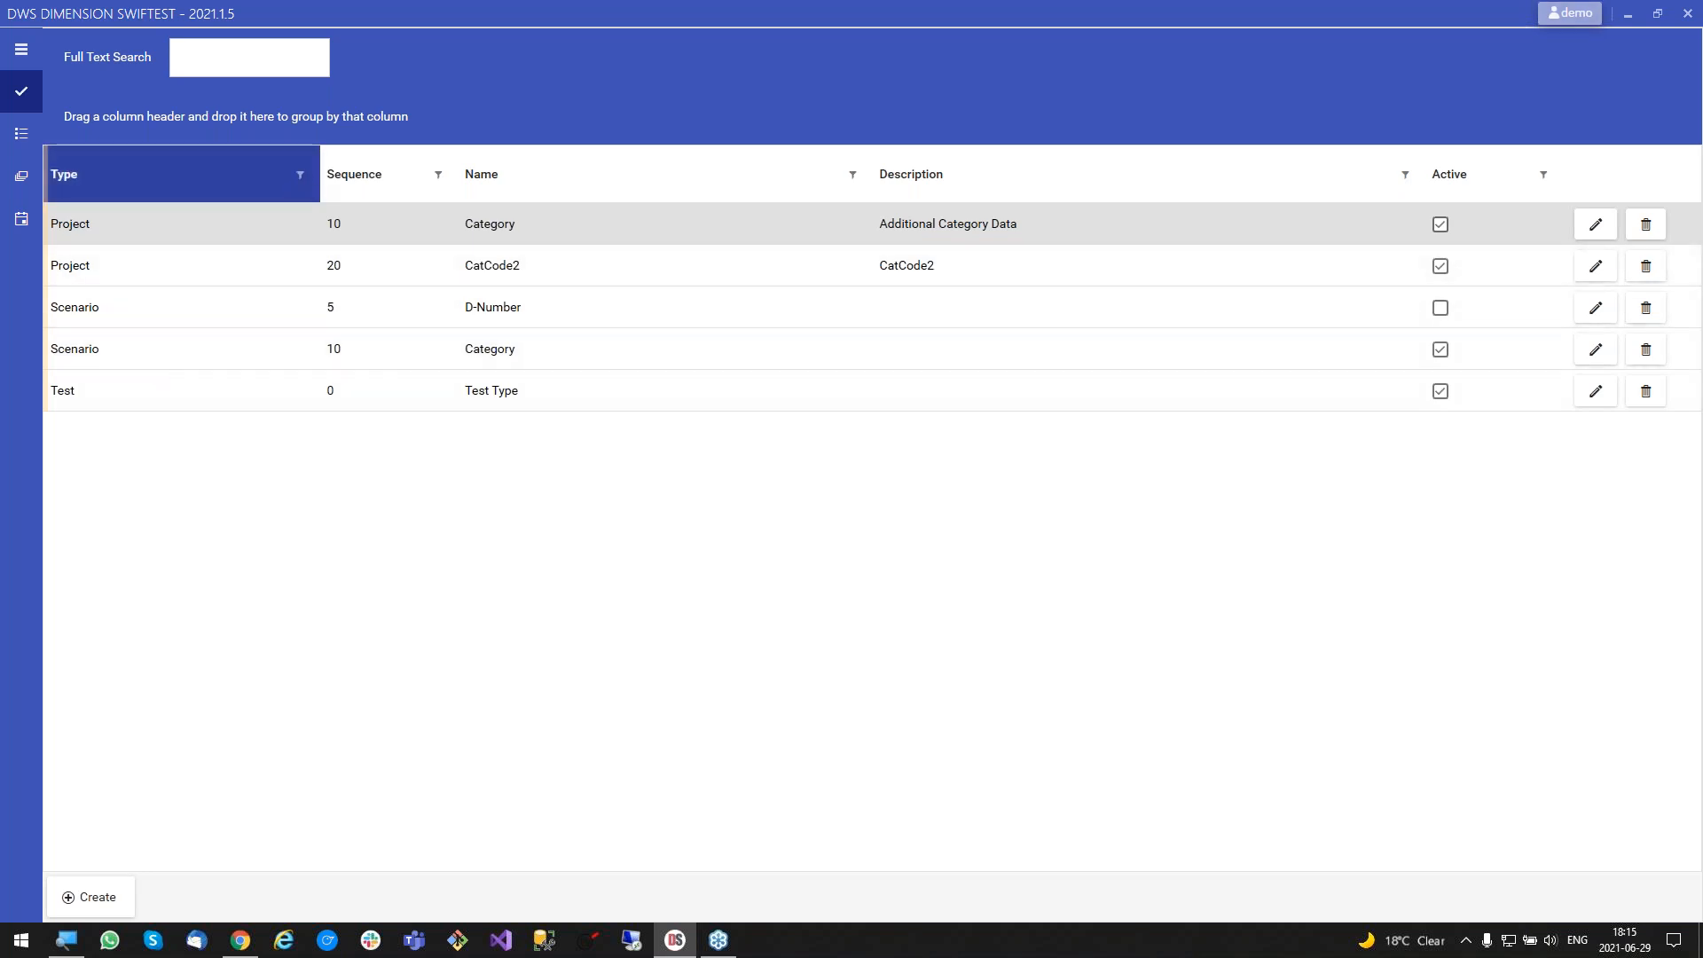
pyautogui.click(301, 177)
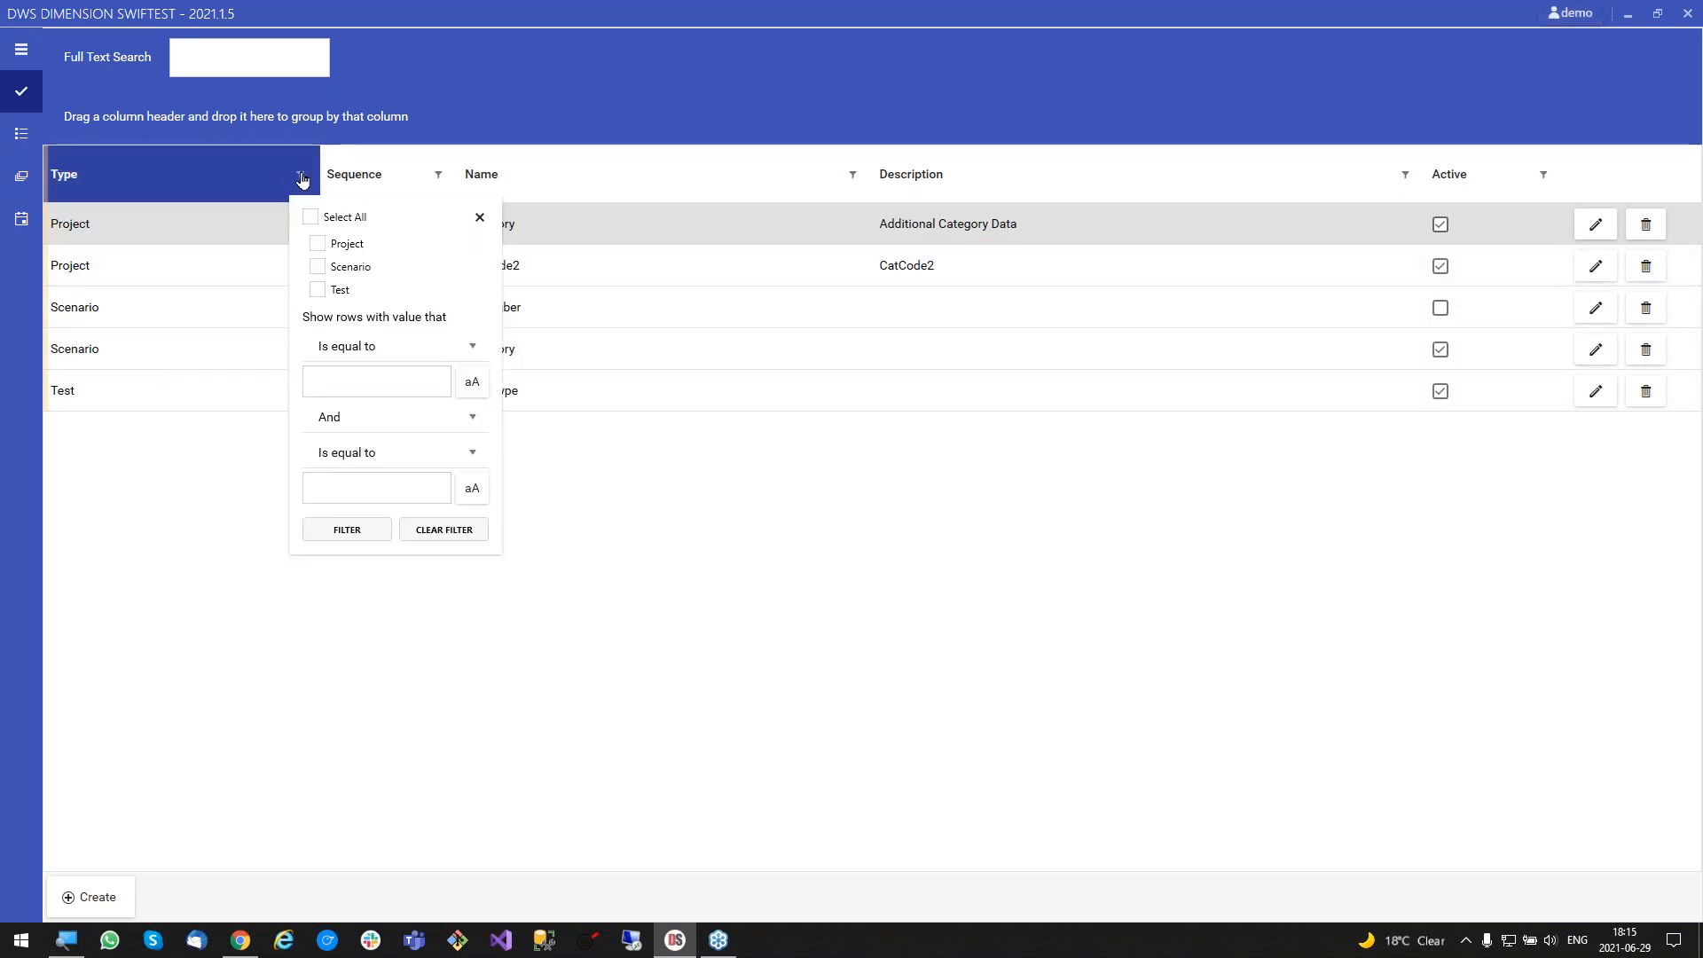
pyautogui.click(319, 247)
pyautogui.click(319, 245)
pyautogui.click(318, 267)
pyautogui.click(319, 267)
pyautogui.click(184, 264)
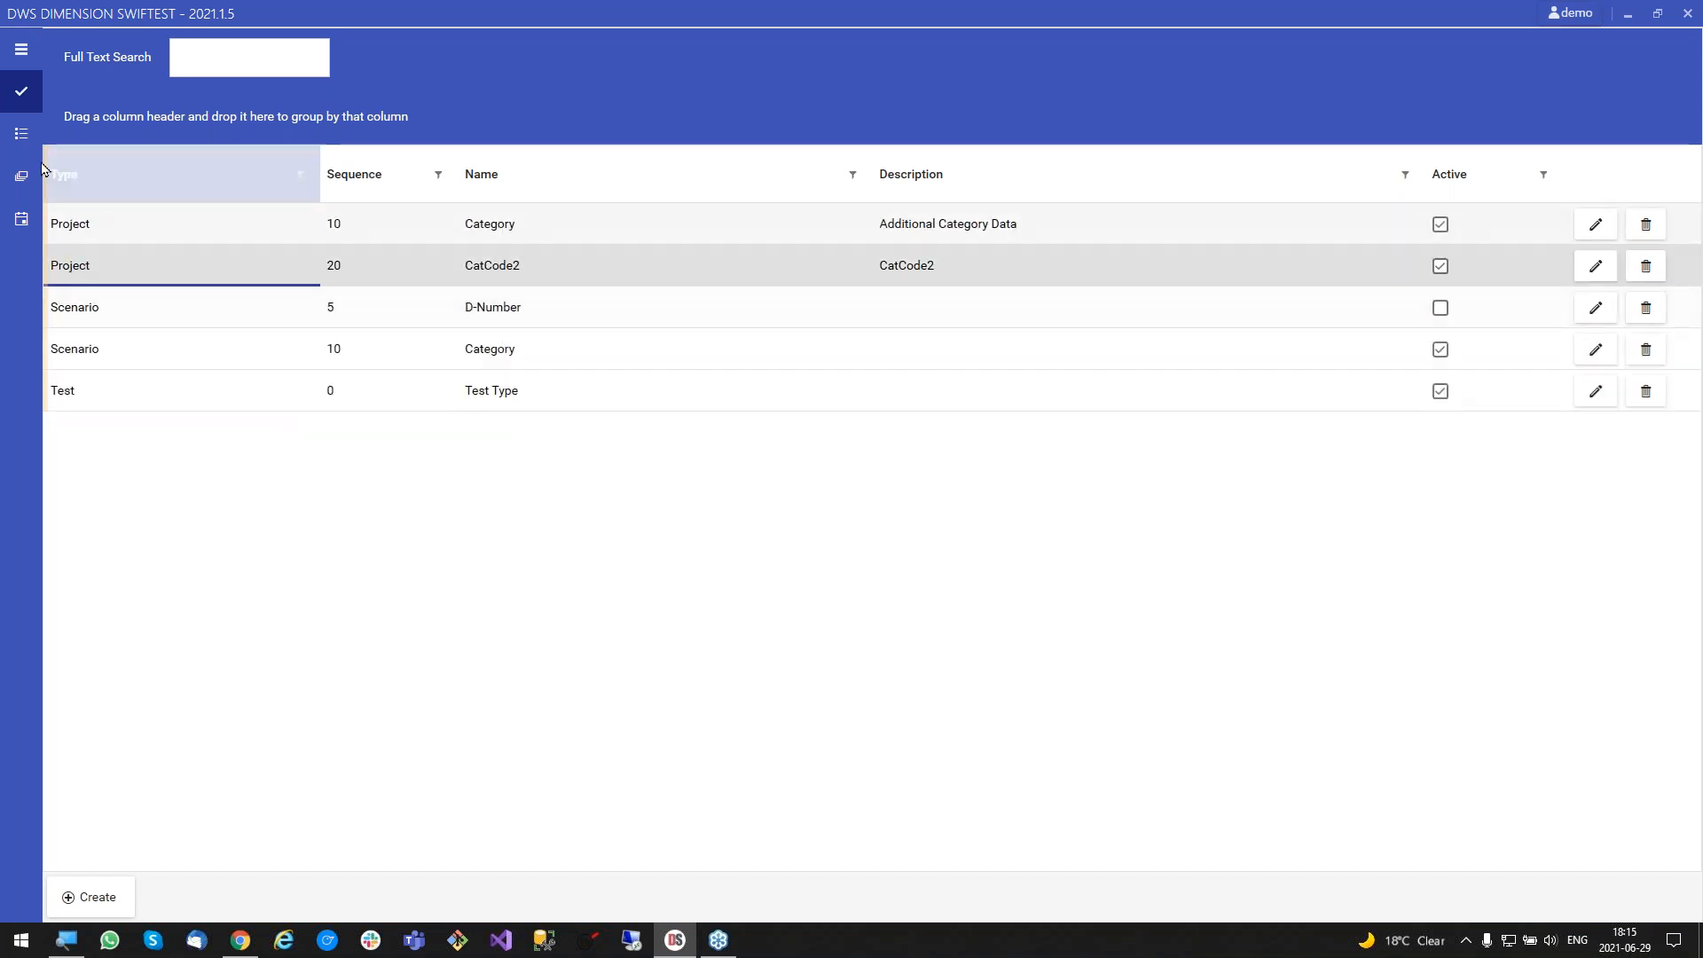
# Group the metadata columns by Type, expand and collapse the Scenario group, and remove the grouping.
pyautogui.moveTo(165, 189); pyautogui.dragTo(204, 125)
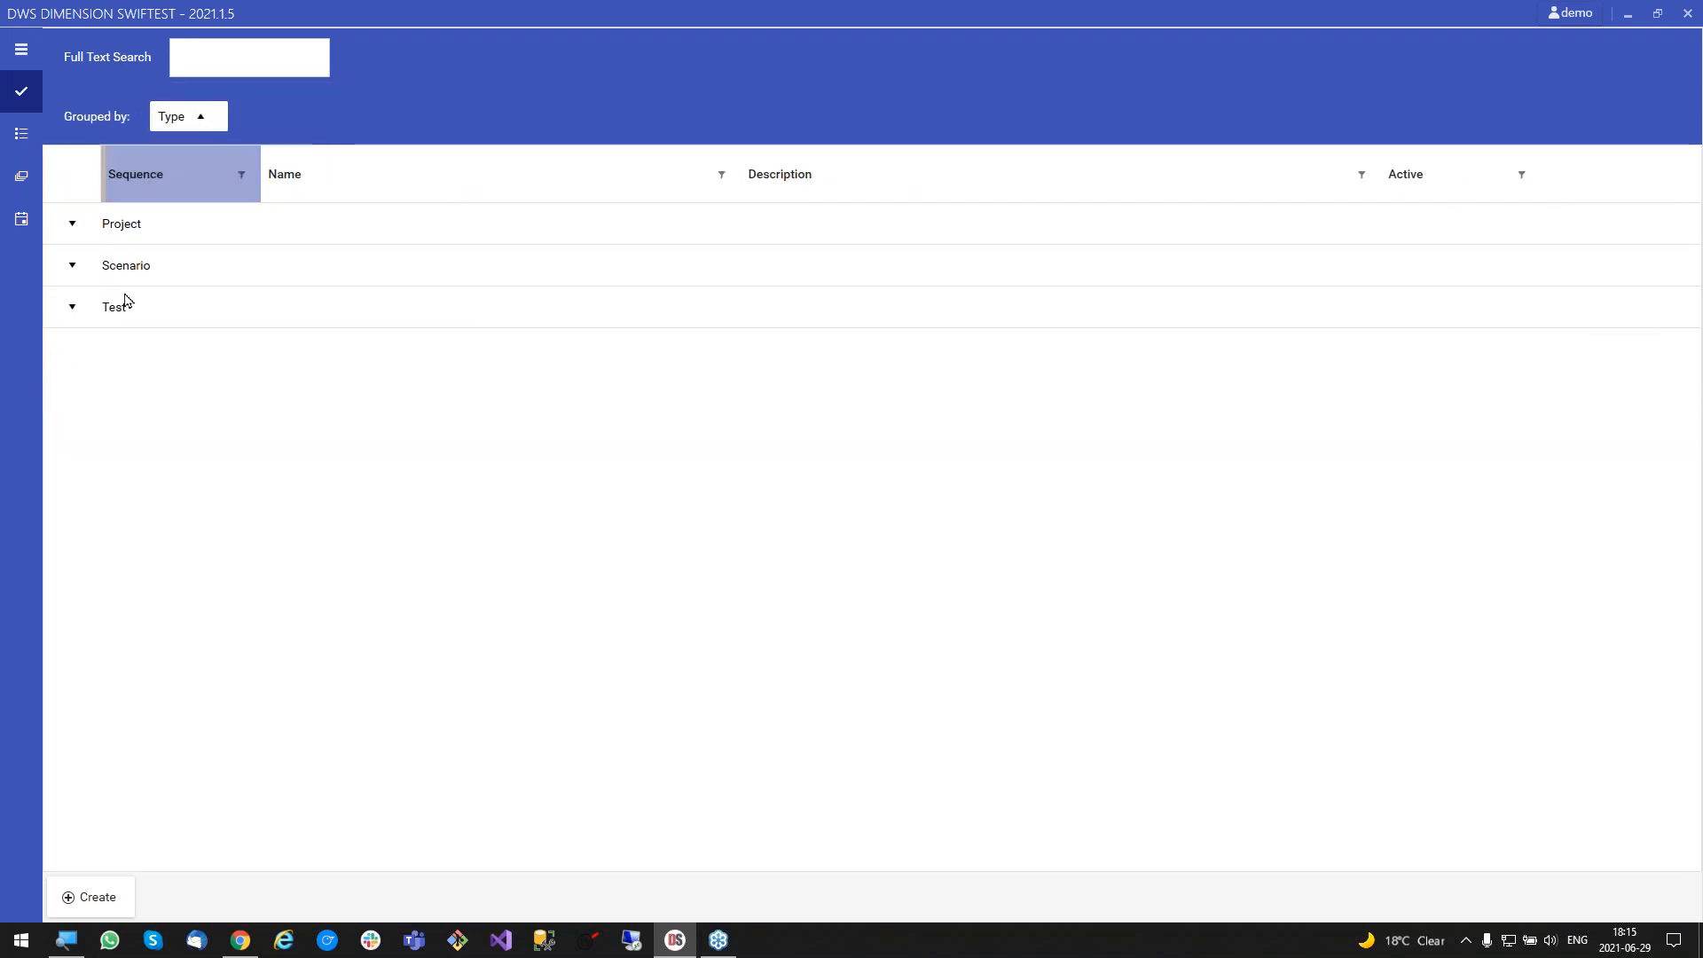
pyautogui.click(72, 268)
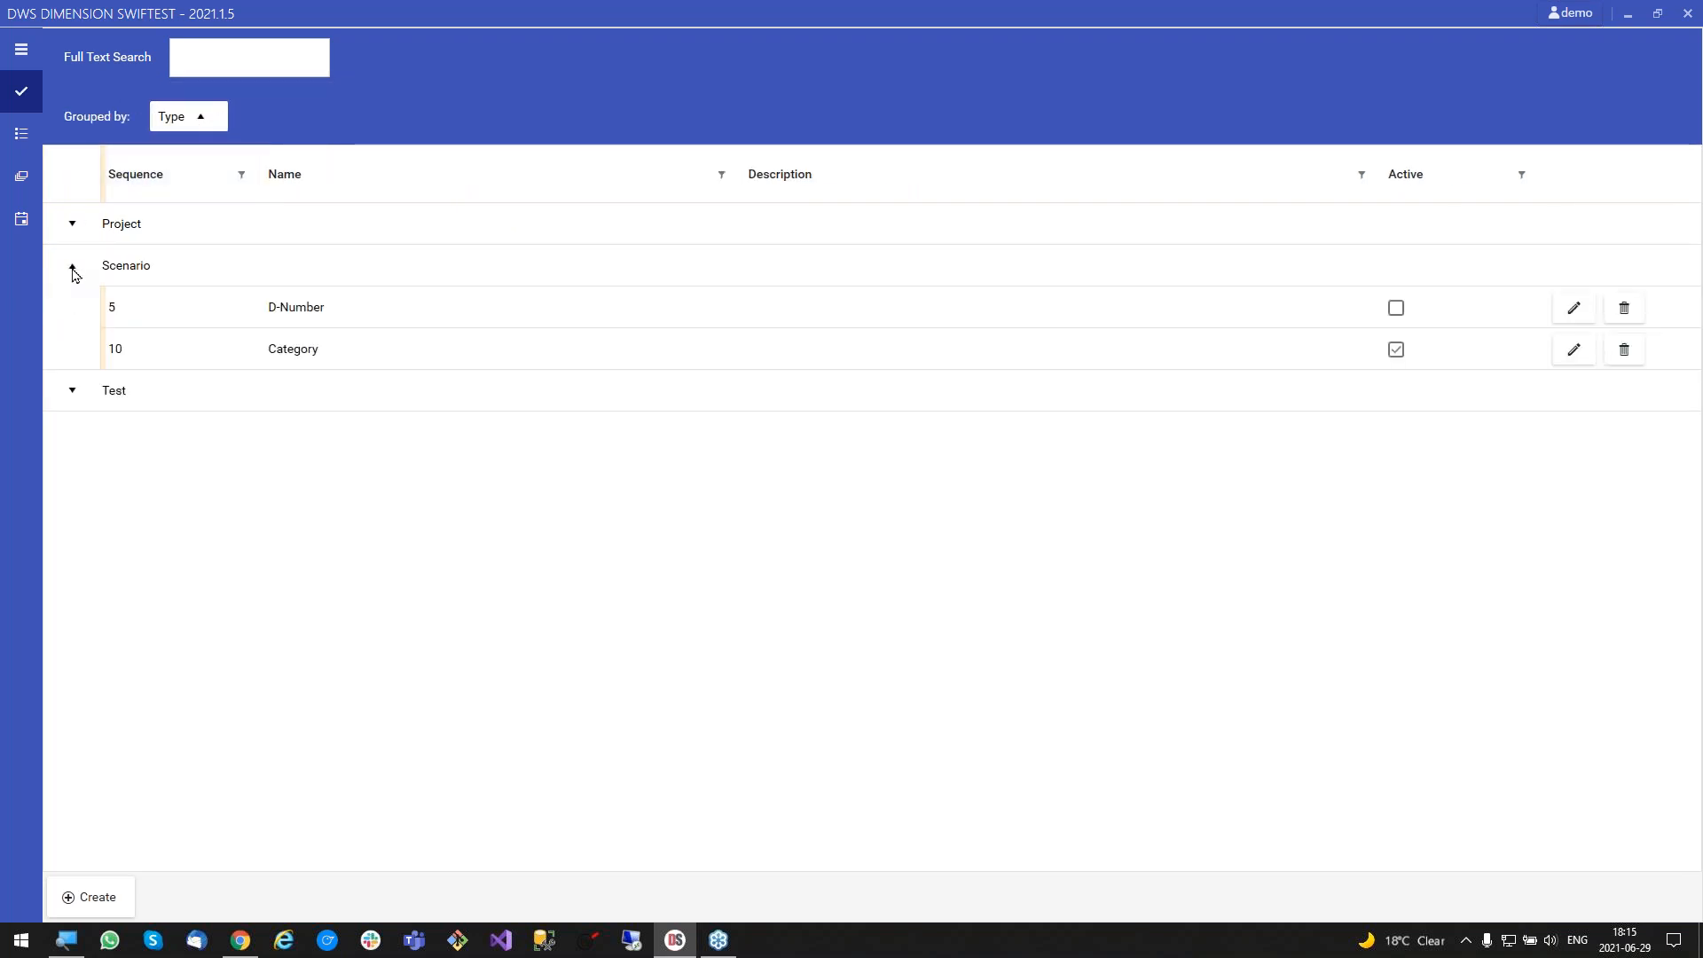
pyautogui.click(74, 272)
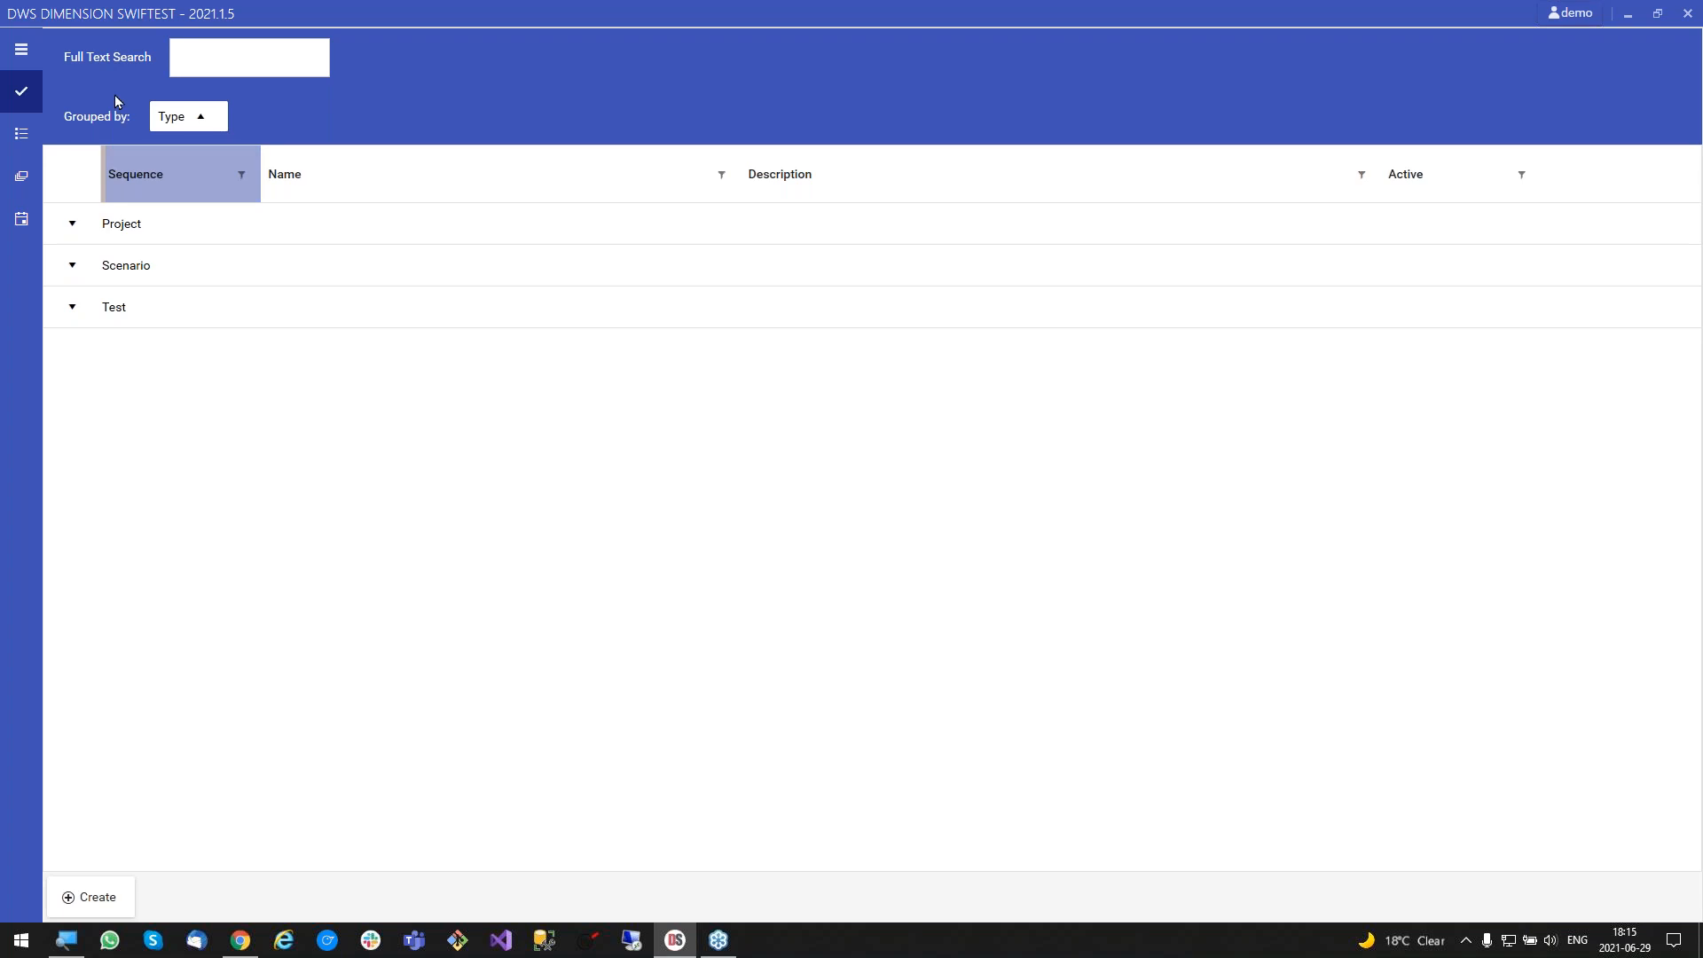
pyautogui.click(219, 116)
# Search the metadata columns' full text for cat, select the matching Scenario row, and clear the search.
pyautogui.click(229, 61)
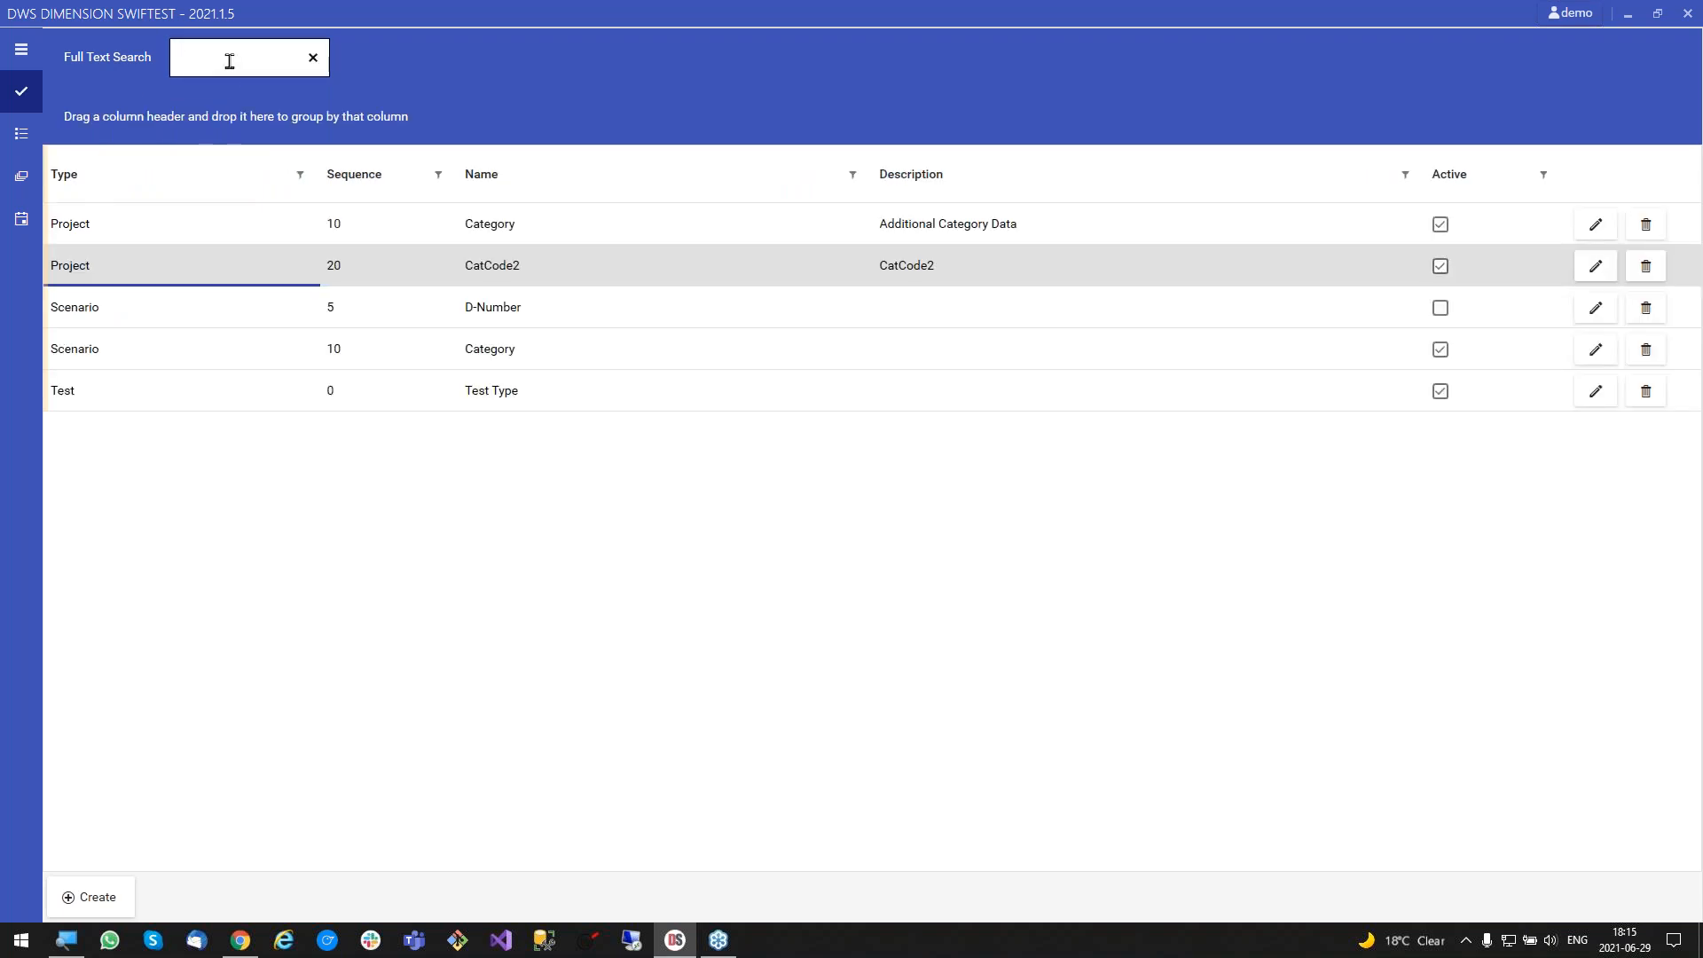
pyautogui.write('cat')
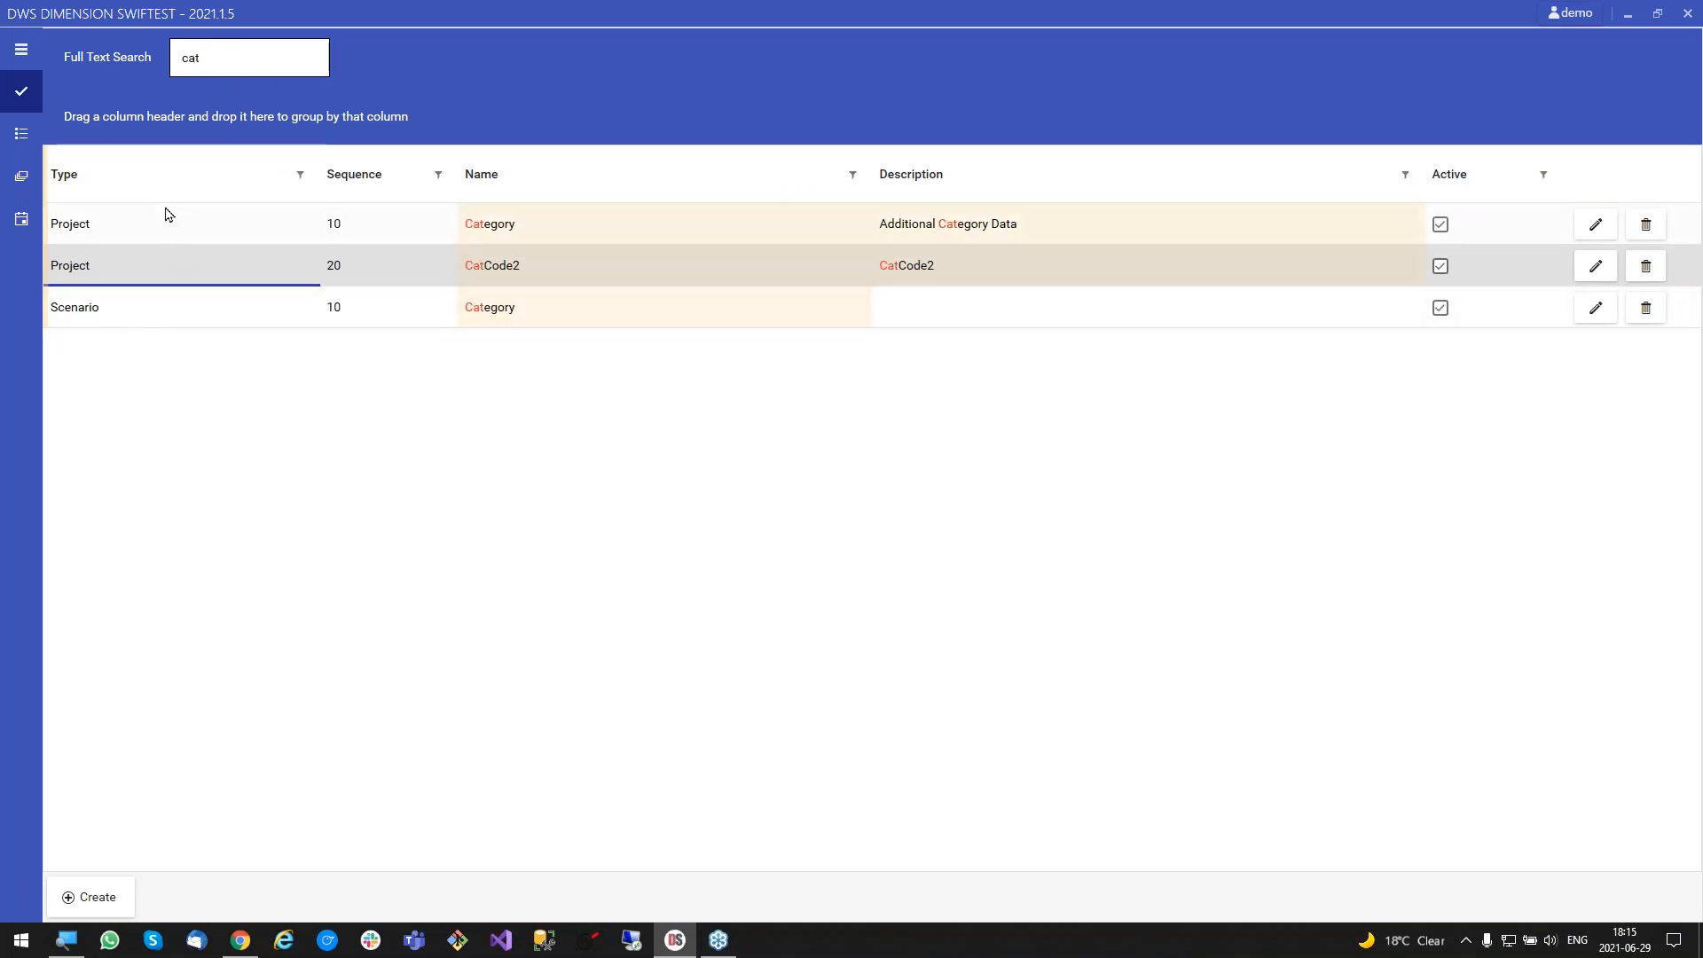
pyautogui.click(159, 325)
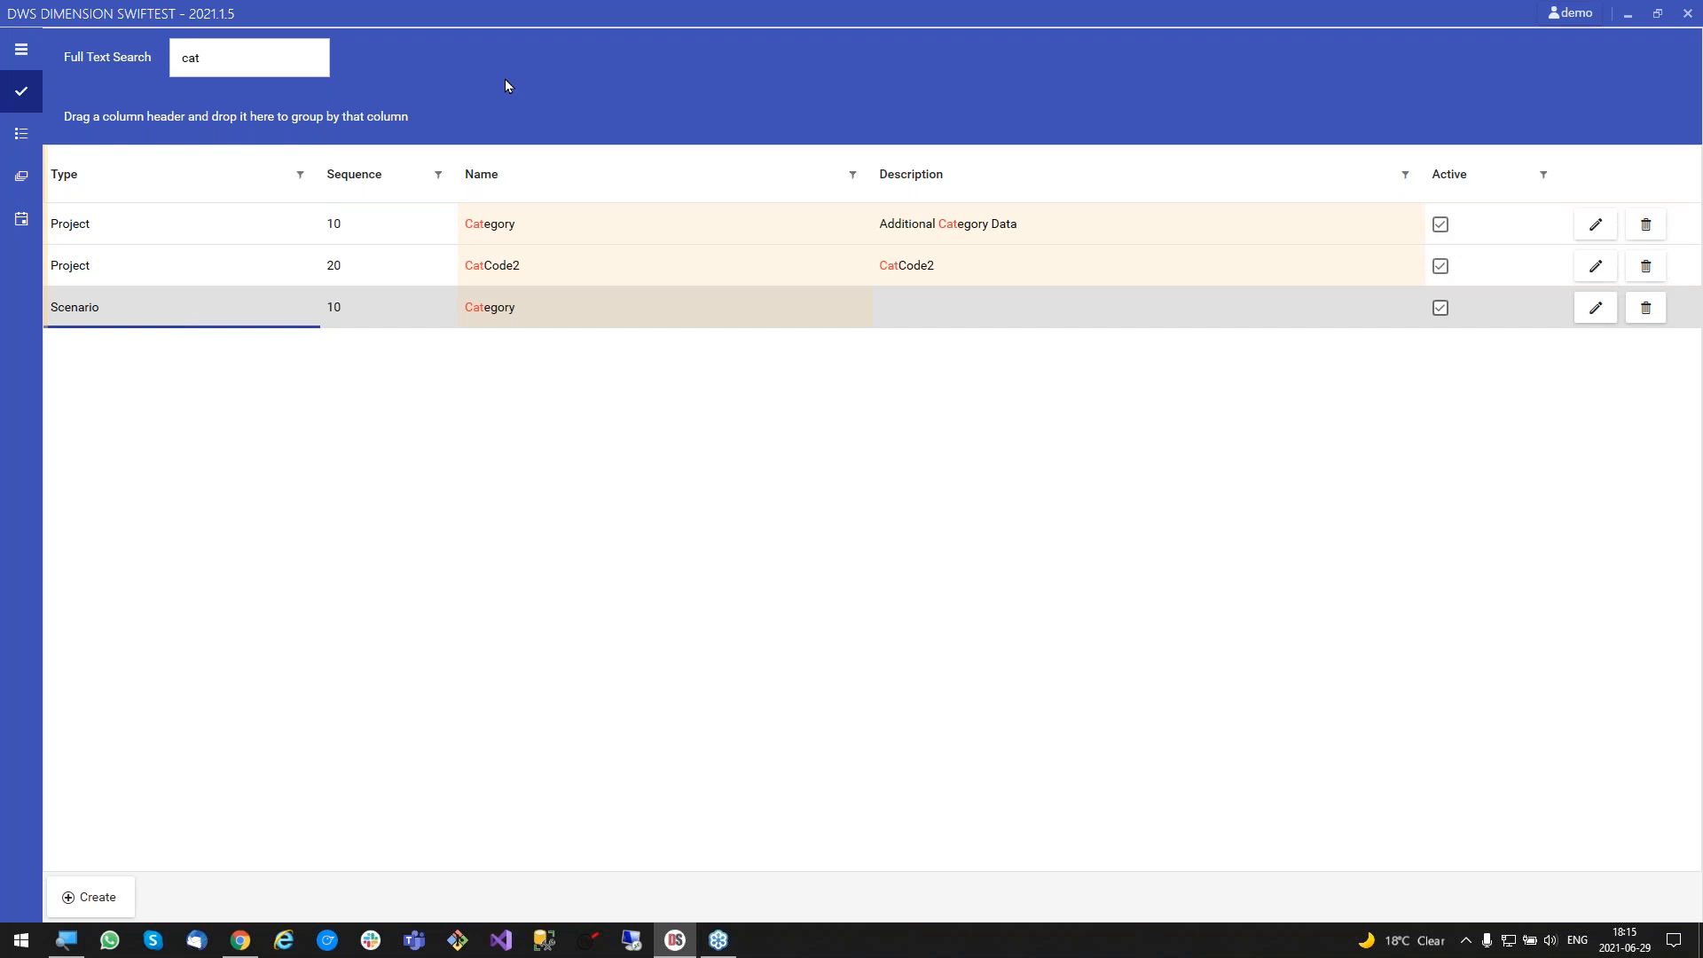
pyautogui.moveTo(304, 59)
pyautogui.click(315, 59)
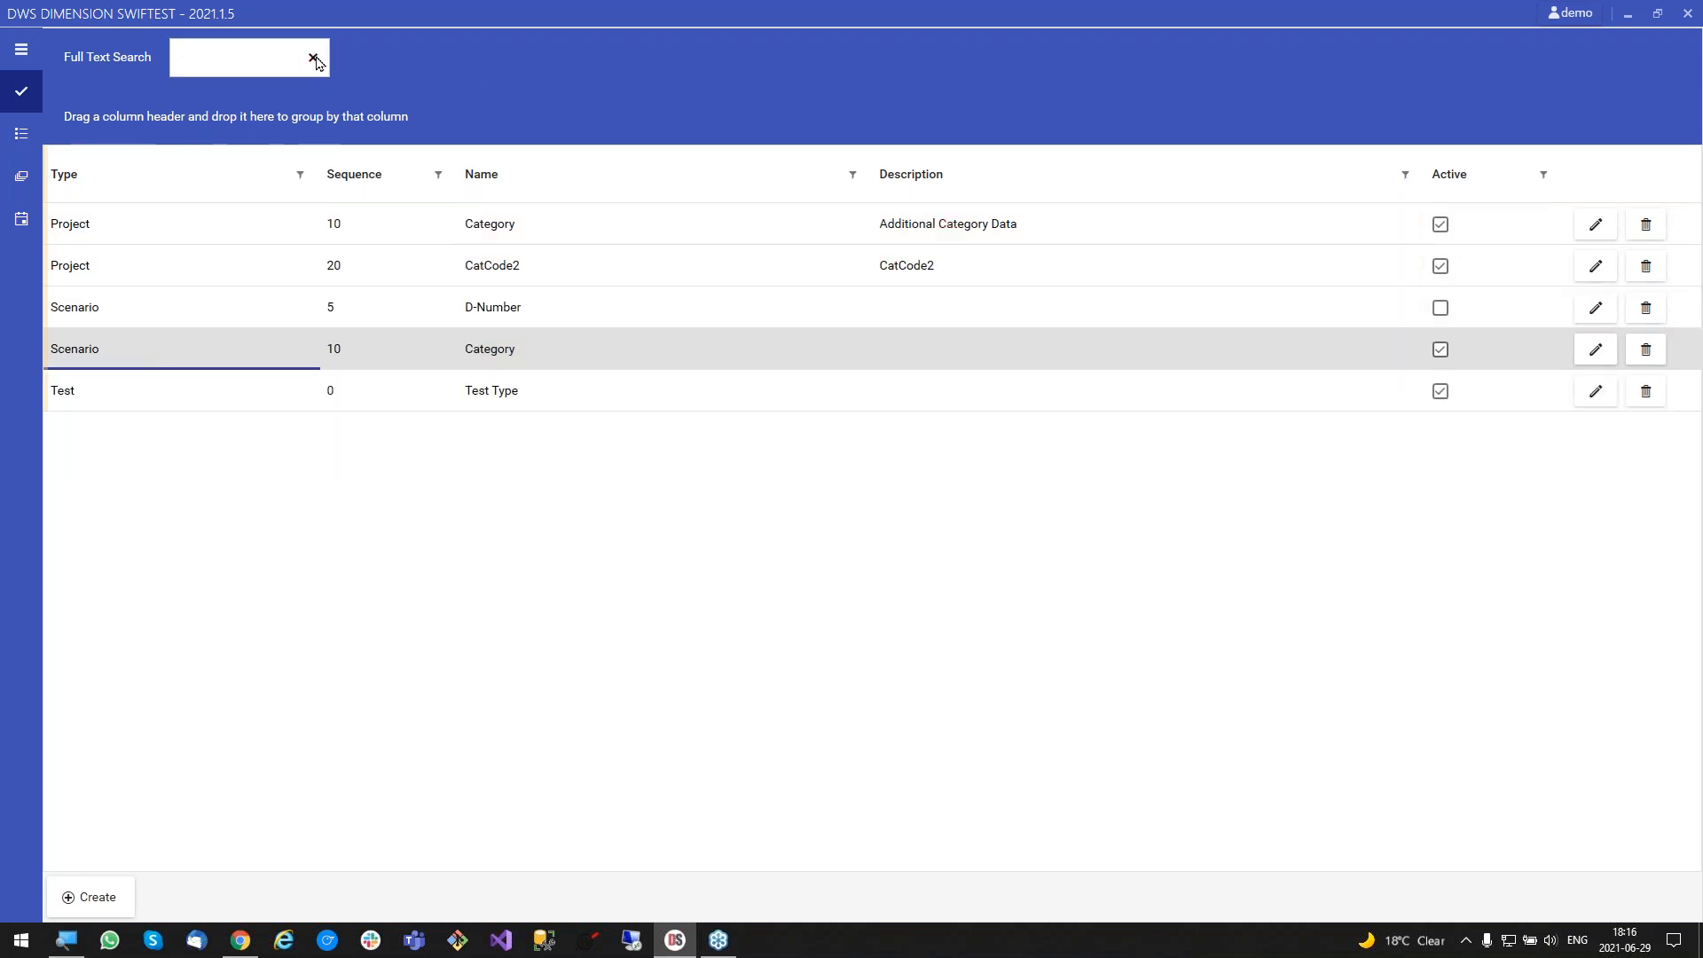